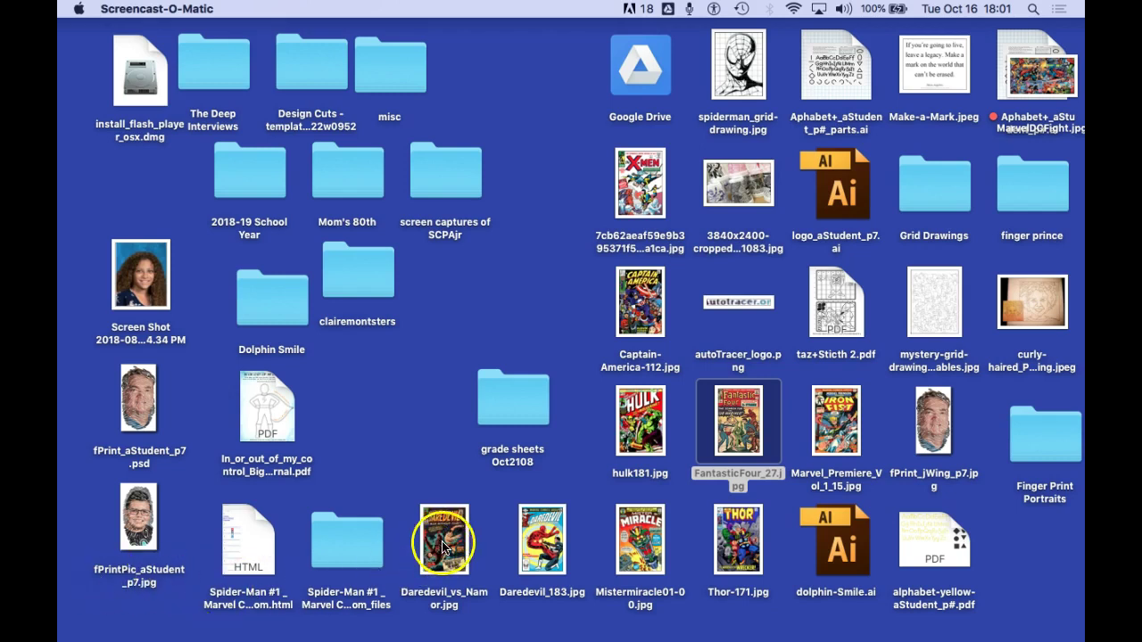
Arrange the Thor-171 and X-Men cover icons beside the other covers on the desktop
{"action": "left_click_drag", "start_coordinate": [739, 546], "coordinate": [553, 284]}
{"action": "left_click_drag", "start_coordinate": [622, 175], "coordinate": [546, 136]}
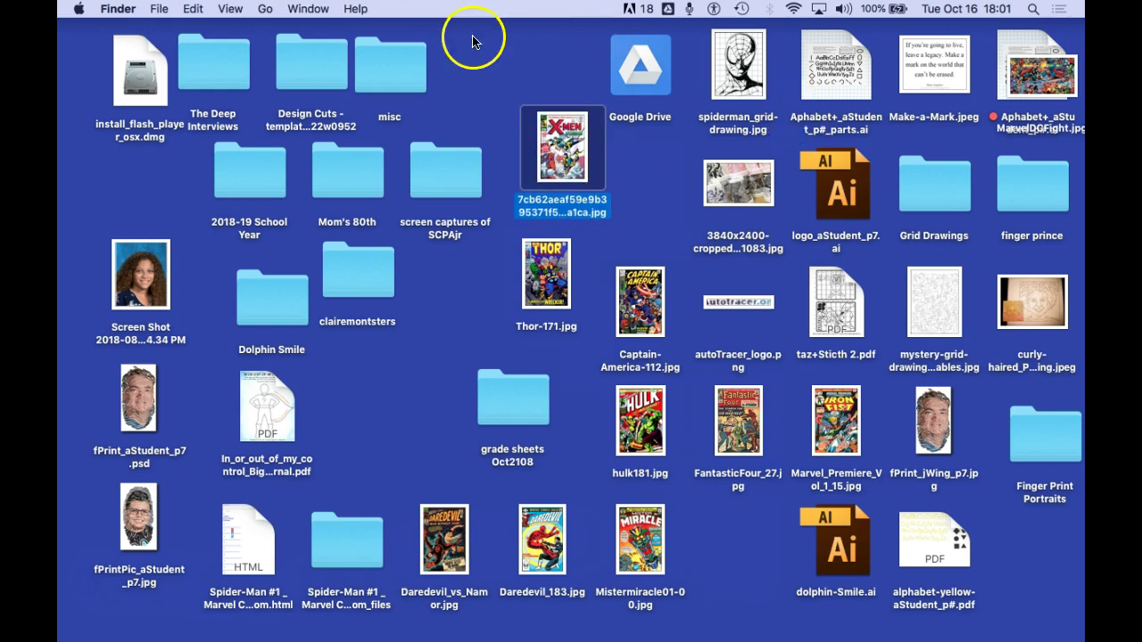
{"action": "left_click", "coordinate": [409, 413]}
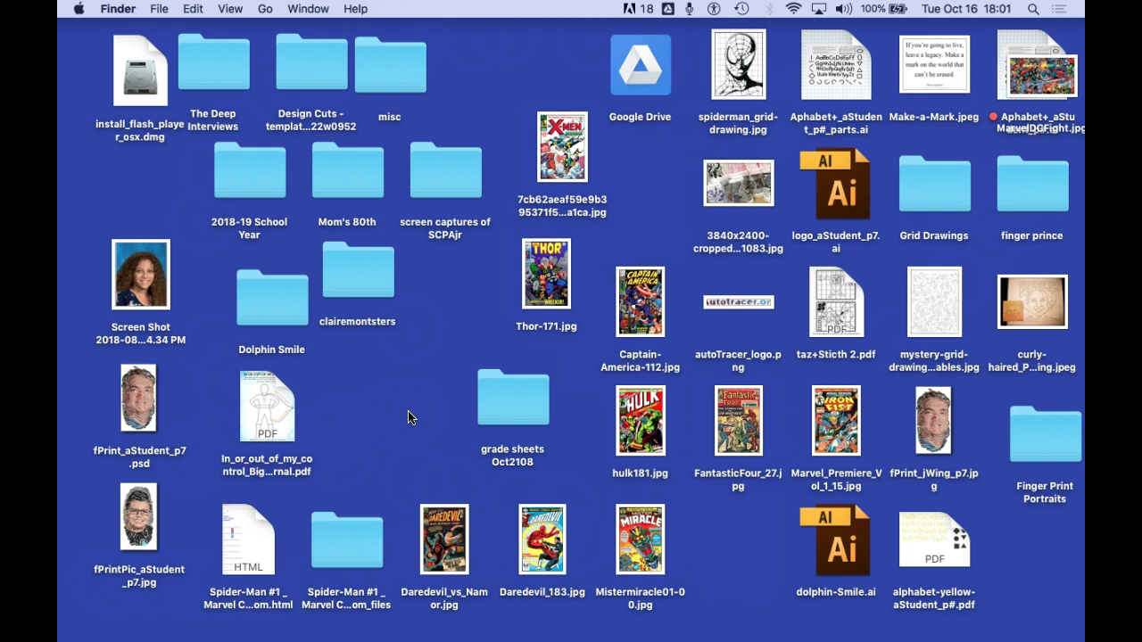
Create a new desktop folder named 'Comic Book Covers'
{"action": "key", "text": "super+shift+n"}
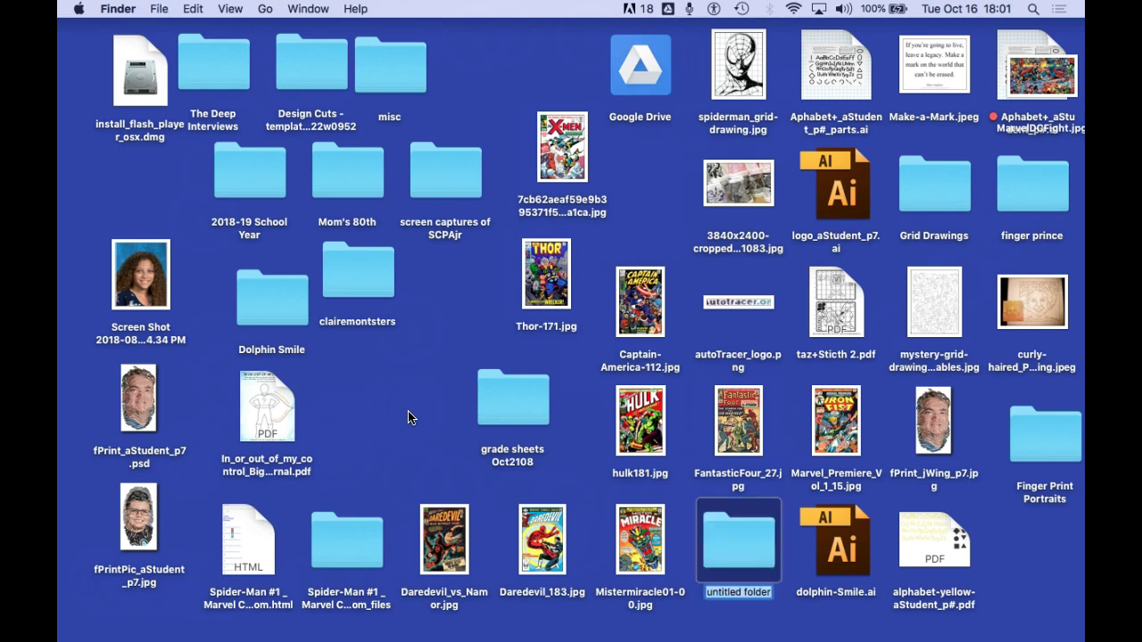
{"action": "type", "text": "c"}
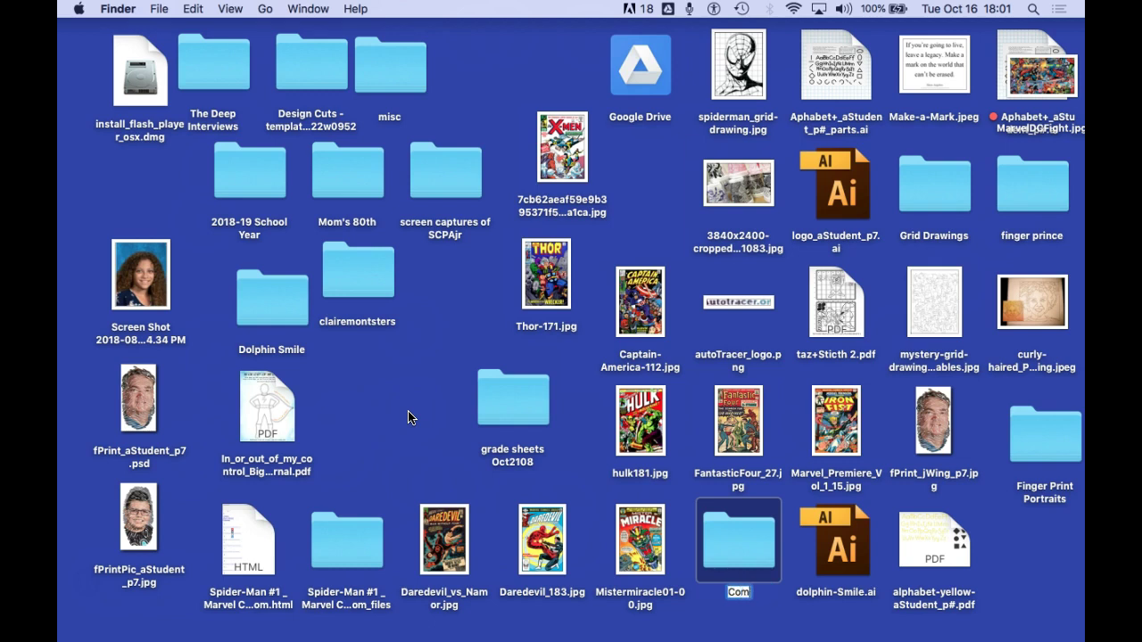
{"action": "type", "text": "omic Book Covers"}
{"action": "key", "text": "Return"}
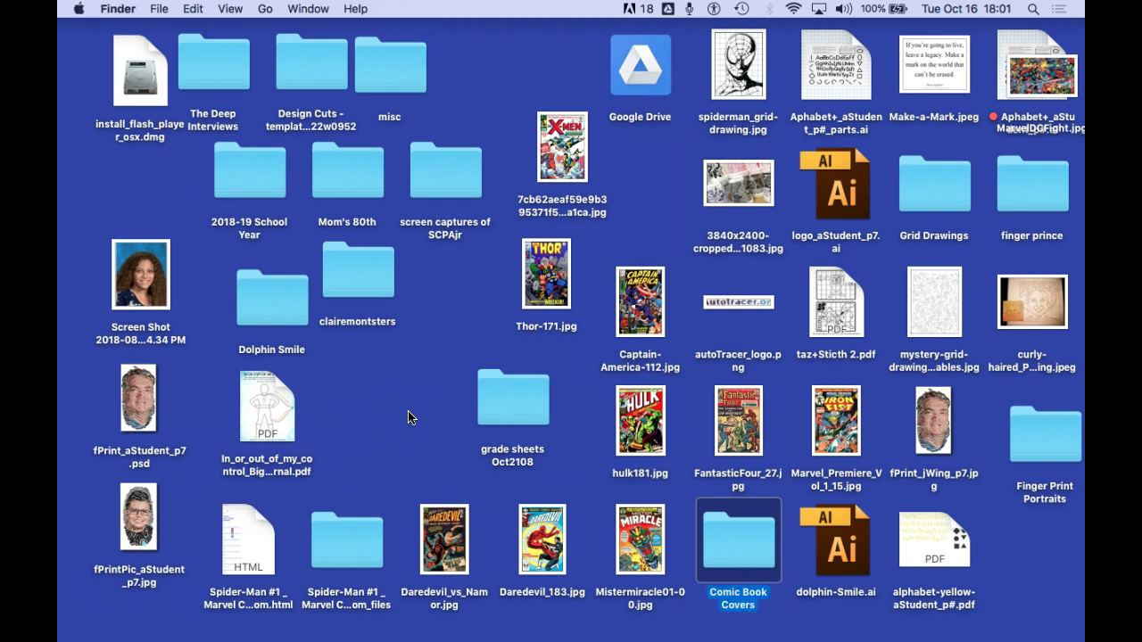
Move the X-Men, Thor-171, Captain-America-112 and MarvelDCFight covers into Comic Book Covers
{"action": "left_click_drag", "start_coordinate": [605, 411], "coordinate": [701, 551]}
{"action": "left_click", "coordinate": [558, 125]}
{"action": "left_click", "coordinate": [574, 275], "text": "shift"}
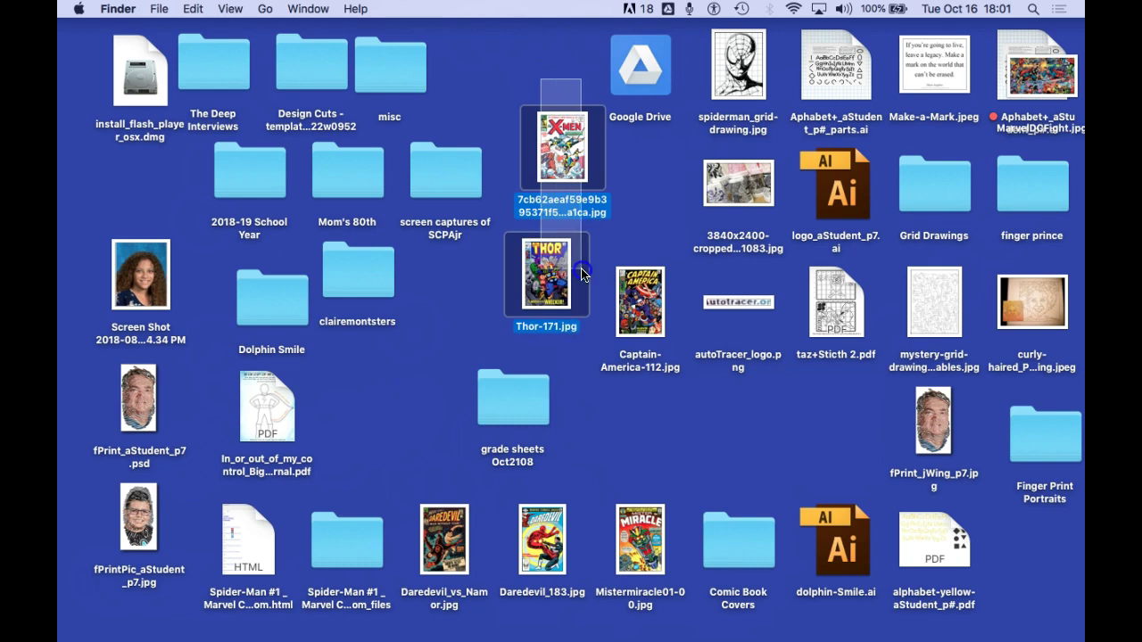
{"action": "left_click_drag", "start_coordinate": [574, 275], "coordinate": [740, 540]}
{"action": "left_click_drag", "start_coordinate": [640, 296], "coordinate": [739, 528]}
{"action": "left_click_drag", "start_coordinate": [1031, 78], "coordinate": [745, 535]}
Move Mistermiracle01-00, Daredevil_vs_Namor and Daredevil_183 into the Comic Book Covers folder
{"action": "left_click_drag", "start_coordinate": [639, 540], "coordinate": [739, 535]}
{"action": "left_click", "coordinate": [447, 534]}
{"action": "left_click_drag", "start_coordinate": [447, 534], "coordinate": [740, 539]}
{"action": "left_click_drag", "start_coordinate": [542, 536], "coordinate": [591, 223]}
{"action": "left_click", "coordinate": [588, 217]}
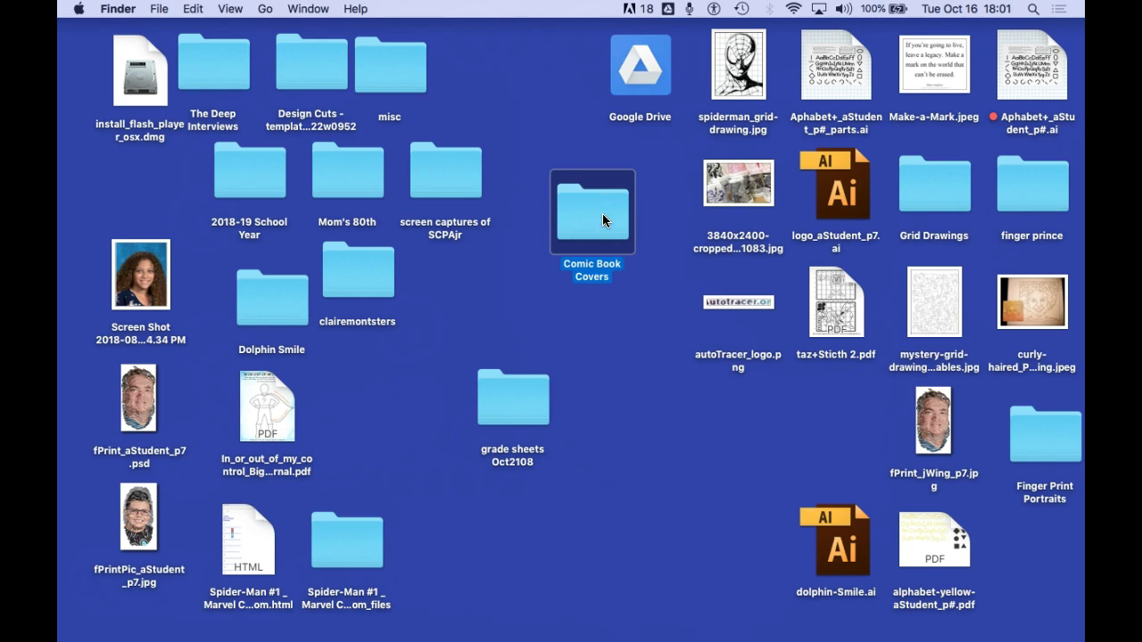
Open MarvelDCFight.jpg from the Comic Book Covers folder in Photoshop
{"action": "double_click", "coordinate": [587, 211]}
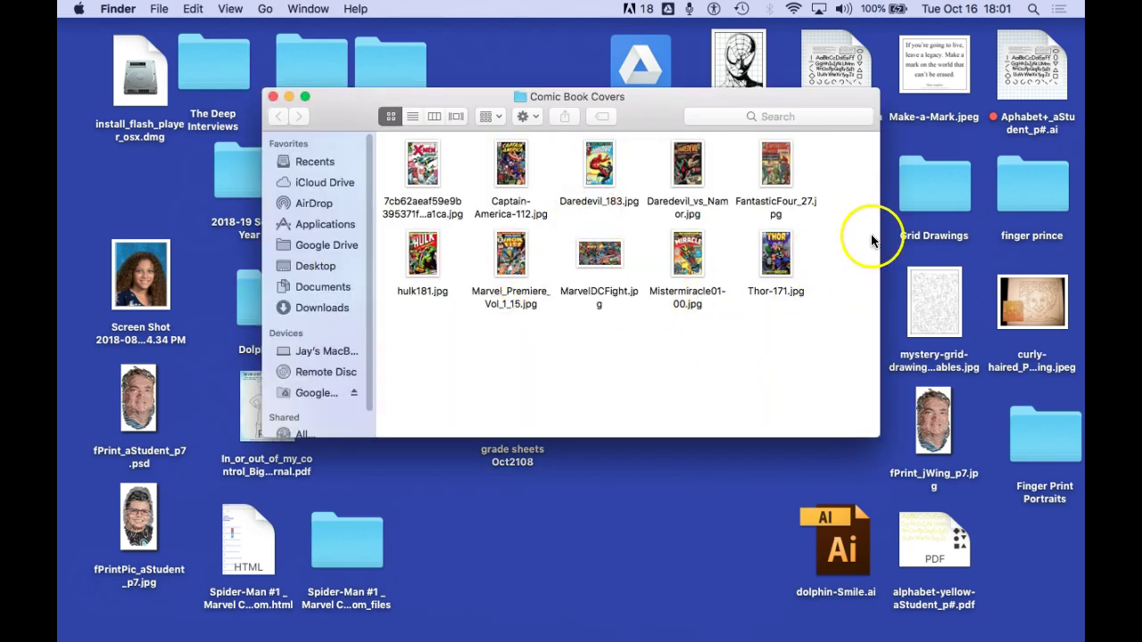
{"action": "left_click", "coordinate": [601, 257]}
{"action": "left_click", "coordinate": [596, 298]}
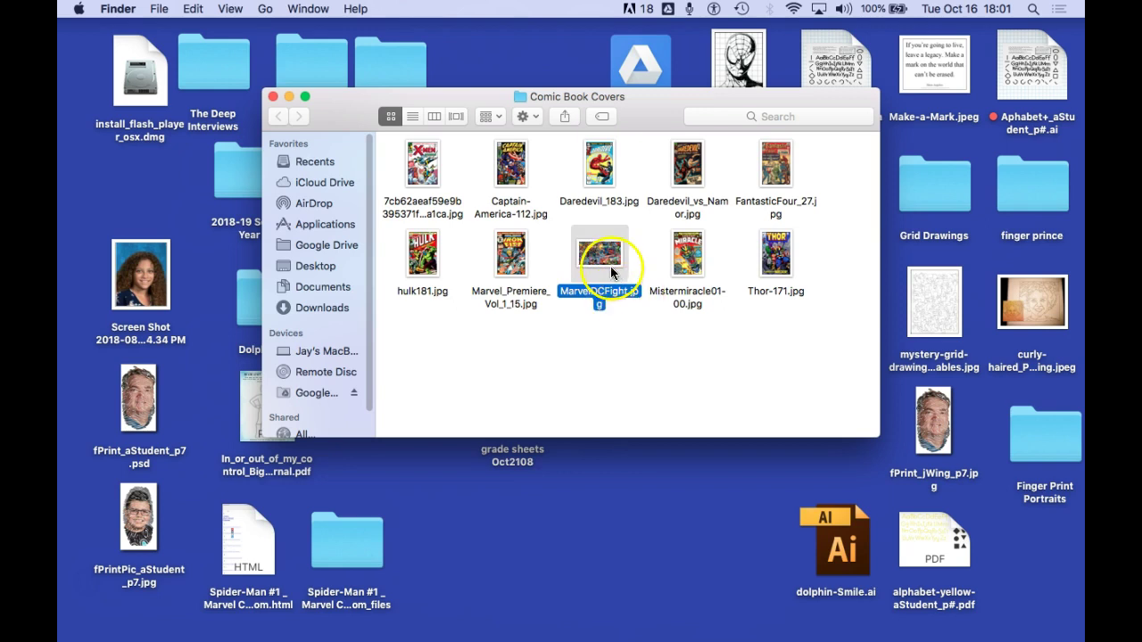
{"action": "left_click", "coordinate": [604, 256]}
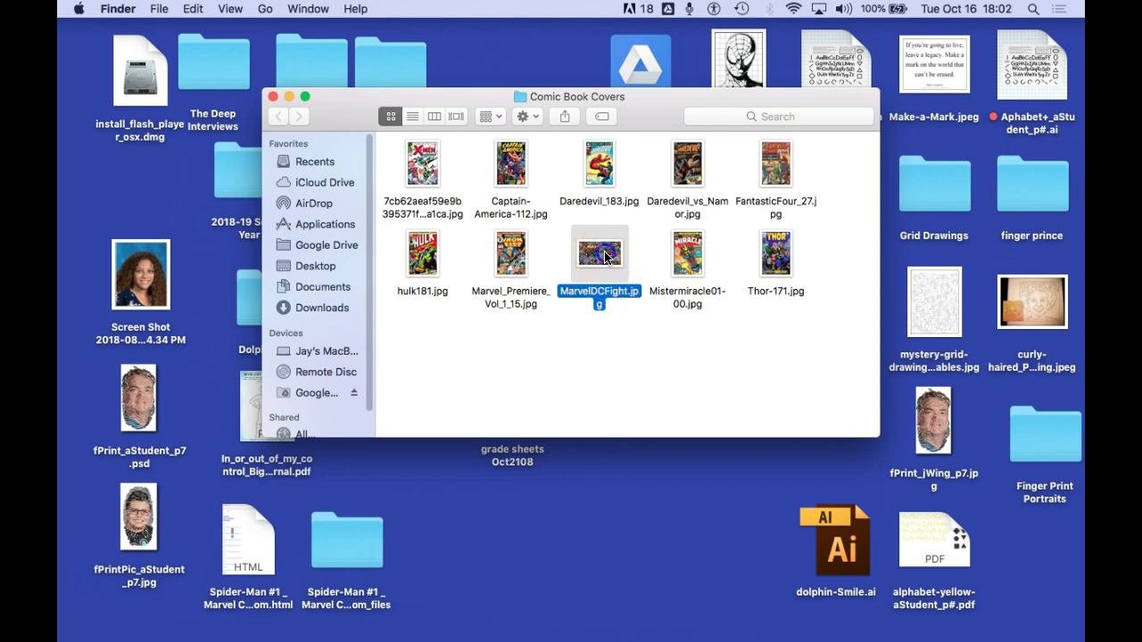
{"action": "double_click", "coordinate": [604, 257]}
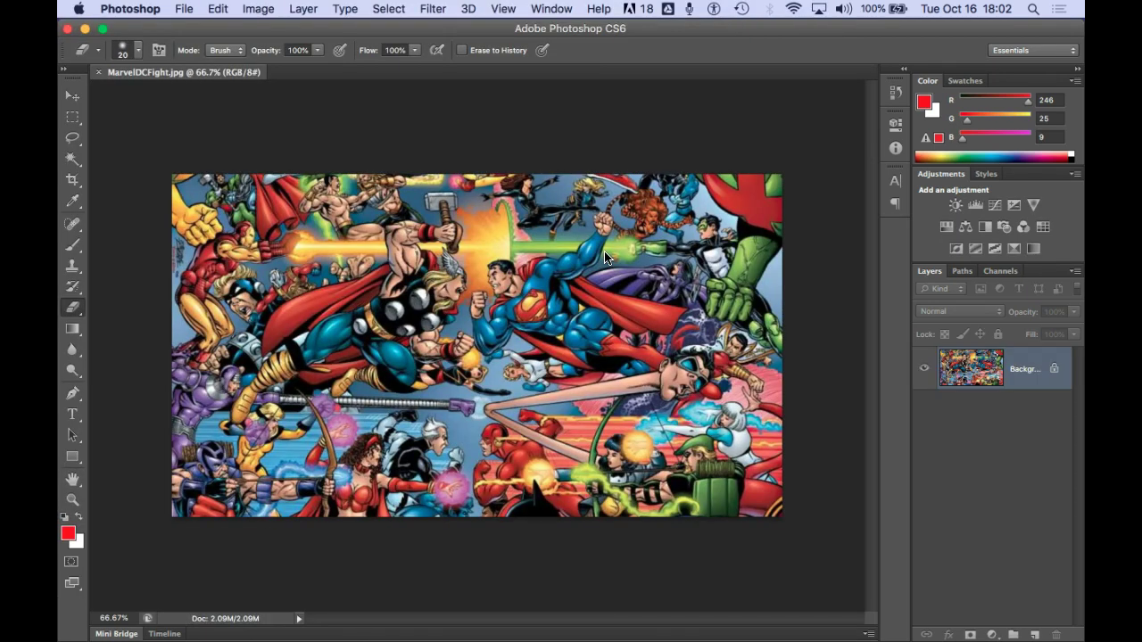
Resize the image proportionally to 768 pixels high, 1368 pixels wide
{"action": "left_click", "coordinate": [257, 10]}
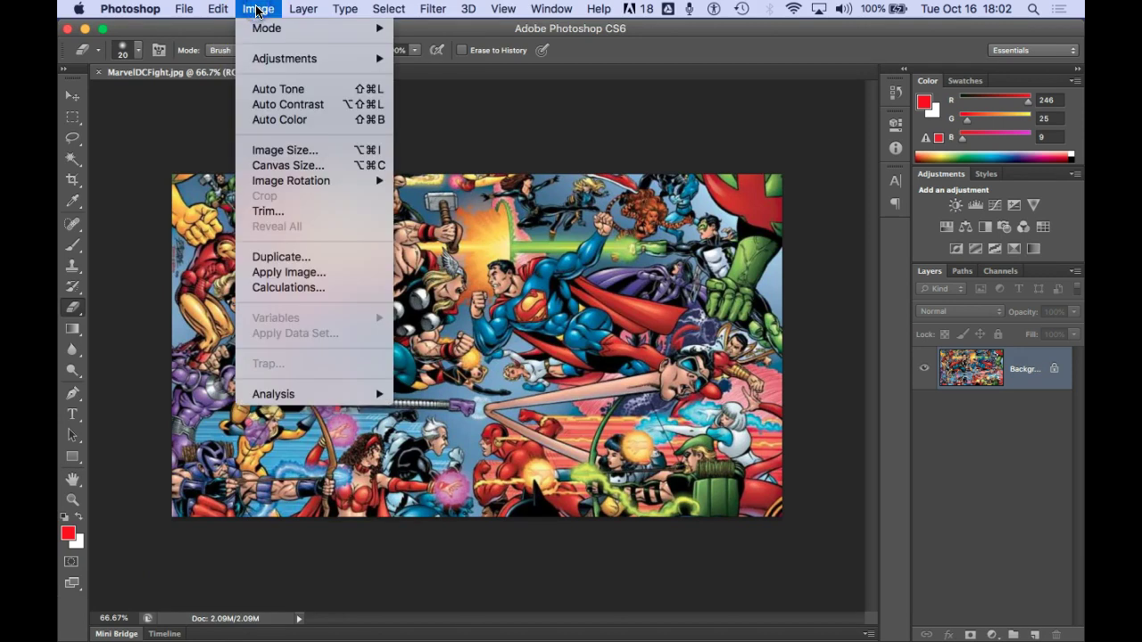
{"action": "left_click", "coordinate": [283, 150]}
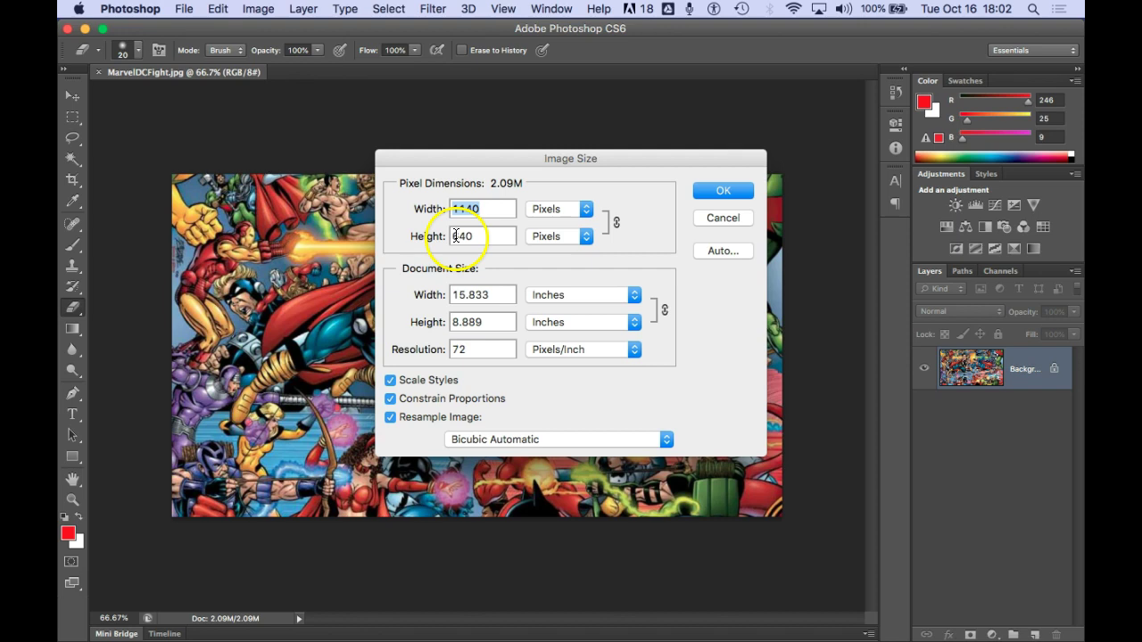
{"action": "left_click_drag", "start_coordinate": [455, 235], "coordinate": [482, 238]}
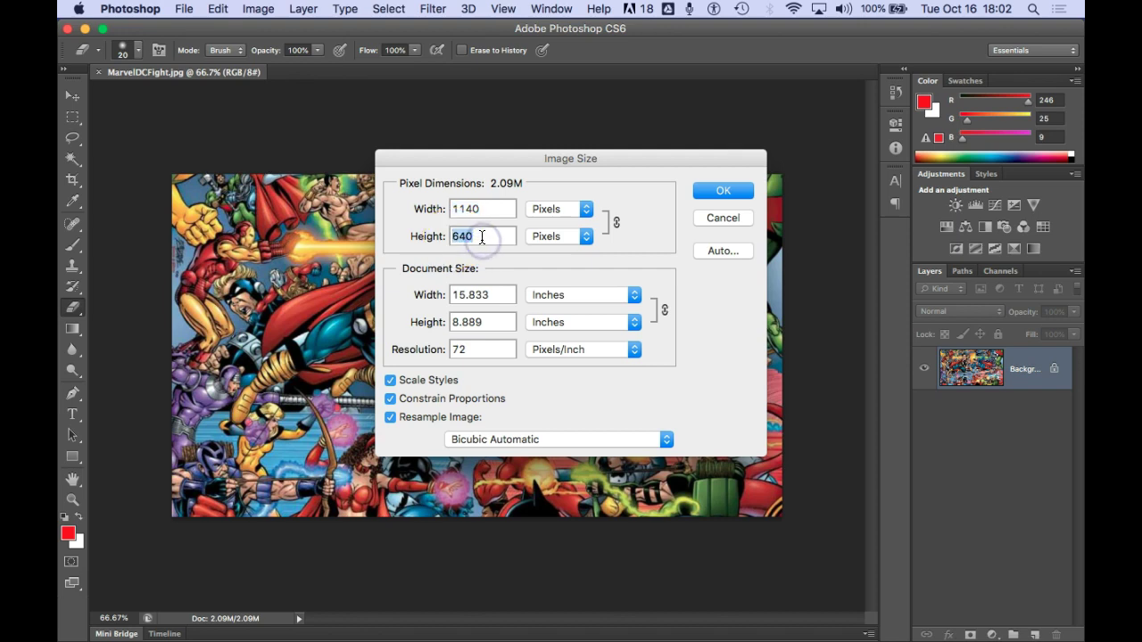
{"action": "type", "text": "768"}
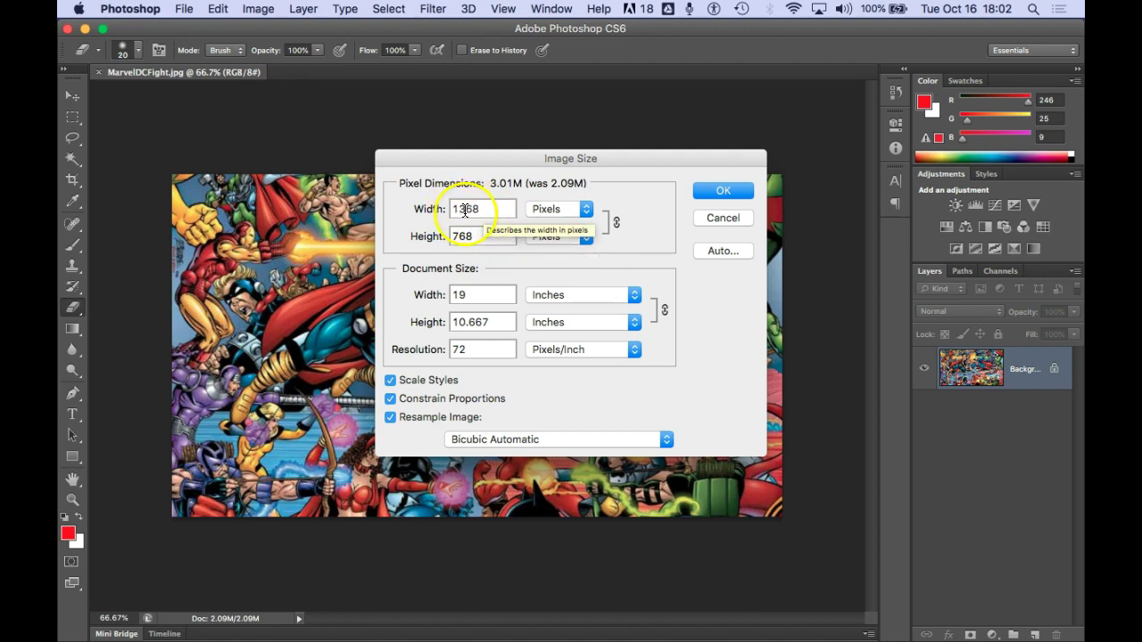
{"action": "left_click", "coordinate": [721, 192]}
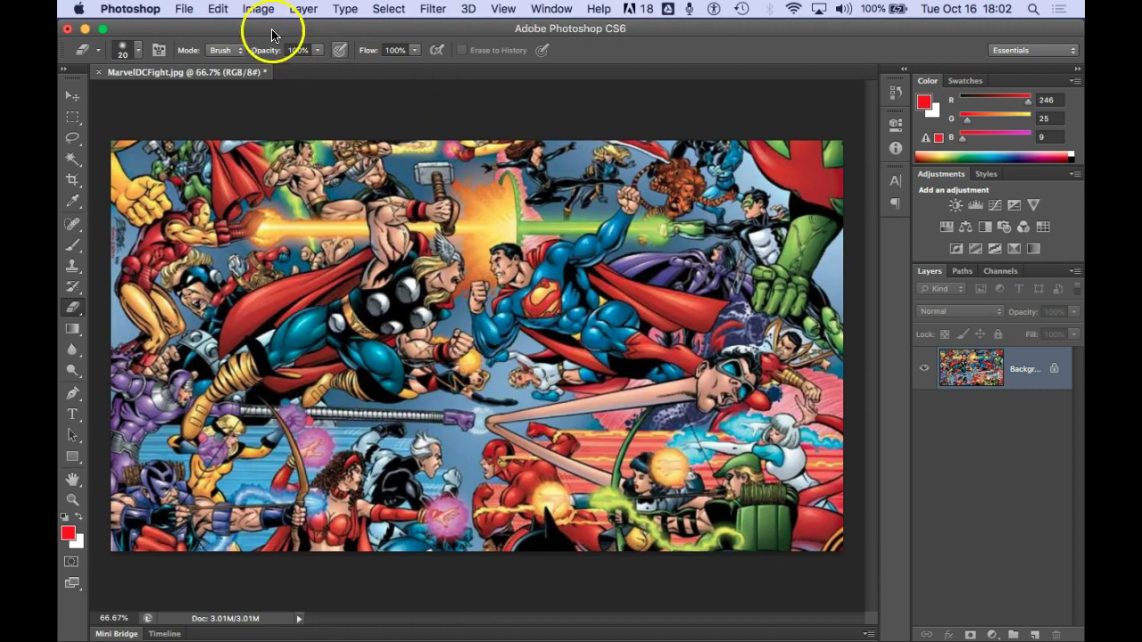
Set the canvas to 1024 × 768 pixels around the centre, accepting the clipping
{"action": "left_click", "coordinate": [253, 10]}
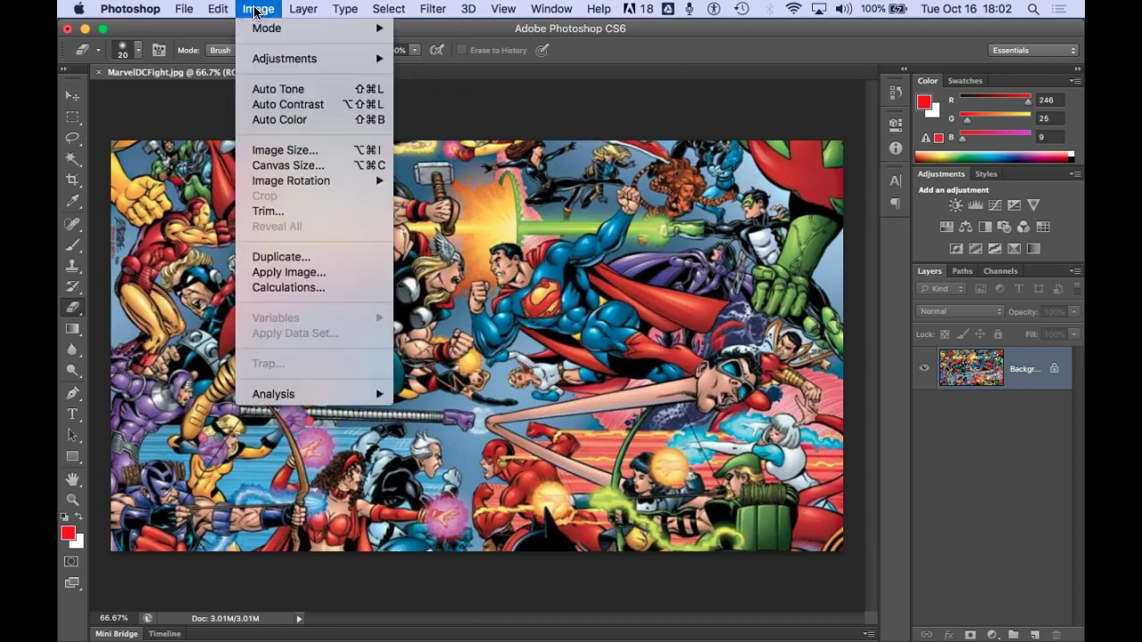
{"action": "left_click", "coordinate": [288, 165]}
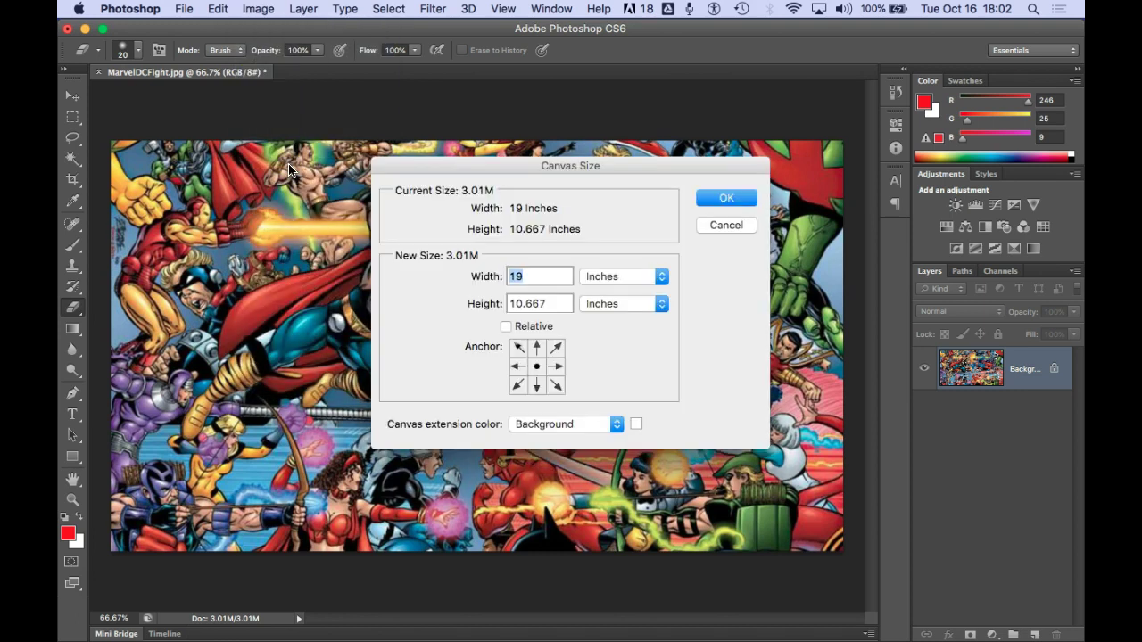
{"action": "left_click", "coordinate": [615, 277]}
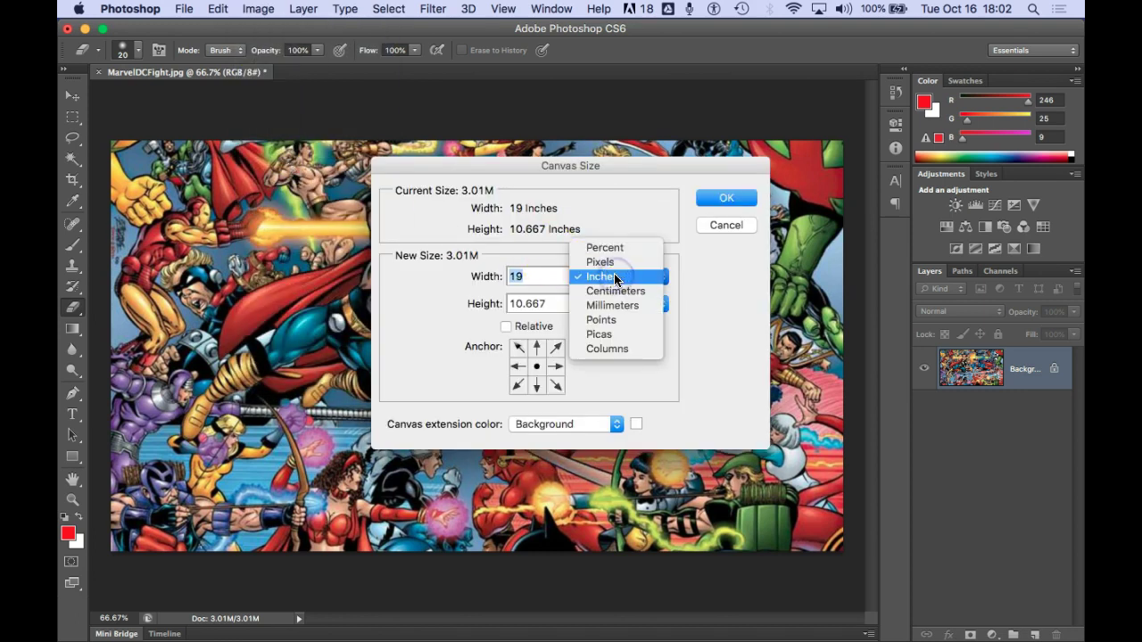
{"action": "left_click", "coordinate": [610, 261]}
{"action": "double_click", "coordinate": [544, 275]}
{"action": "type", "text": "1024"}
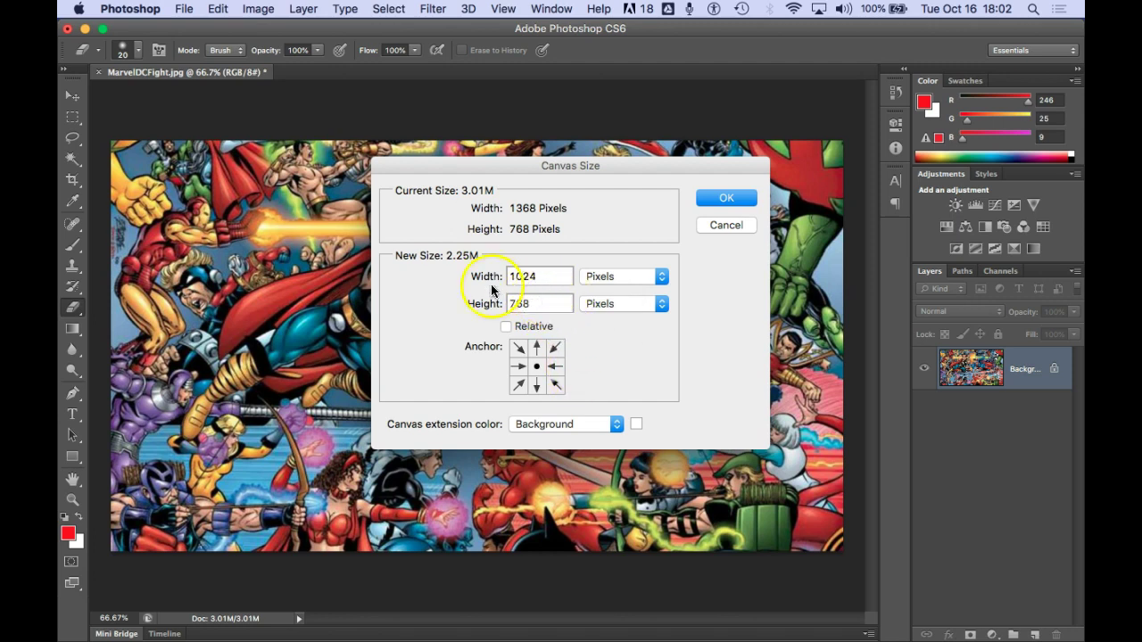
{"action": "left_click", "coordinate": [729, 200]}
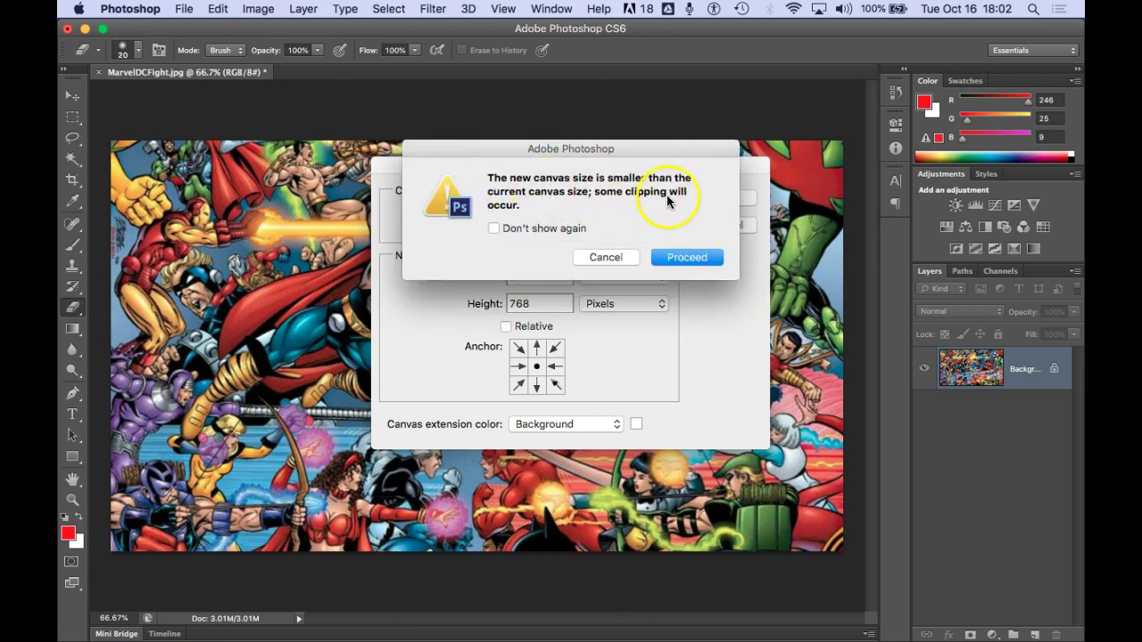
{"action": "left_click", "coordinate": [685, 258]}
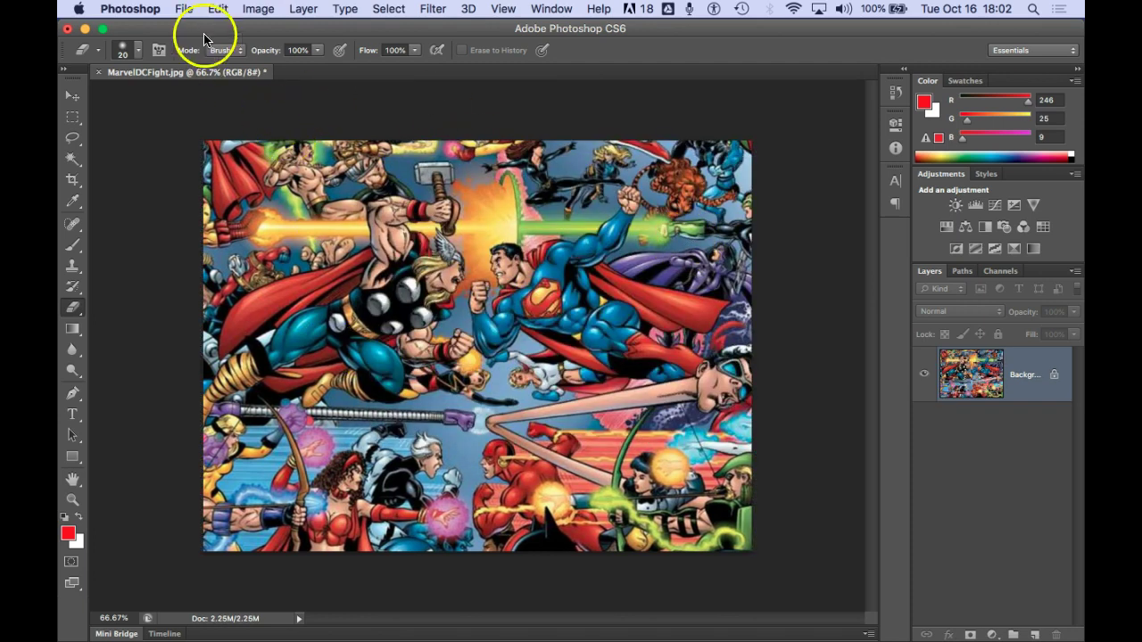
Save as personalCard_aStudent_p1.jpg, a quality 8 JPEG, in Comic Book Covers
{"action": "left_click", "coordinate": [183, 10]}
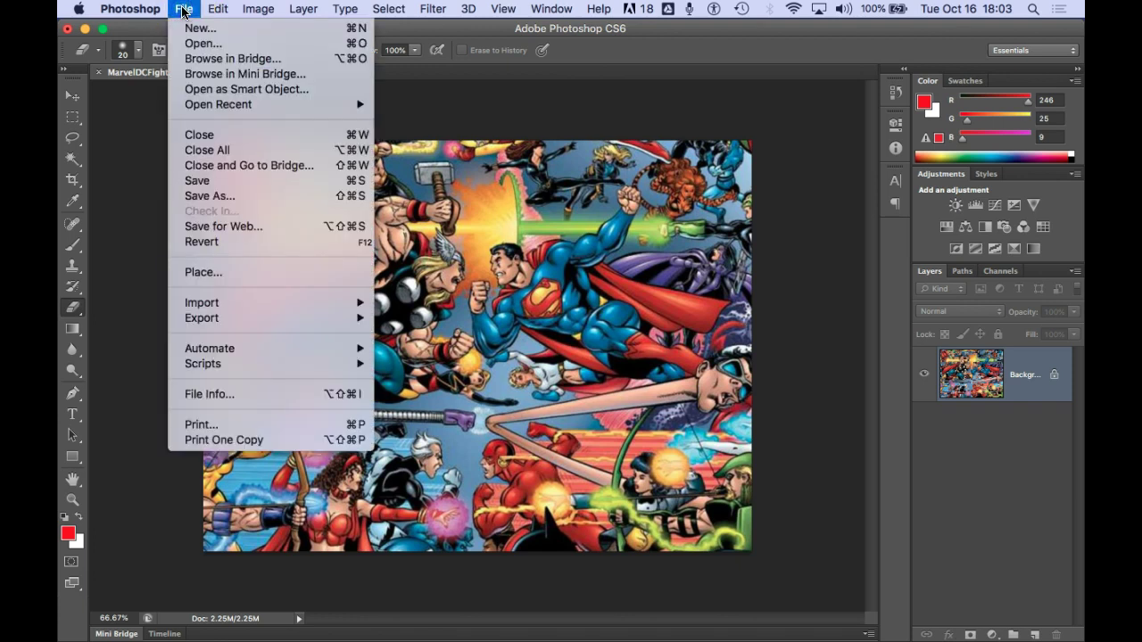
{"action": "left_click", "coordinate": [211, 198]}
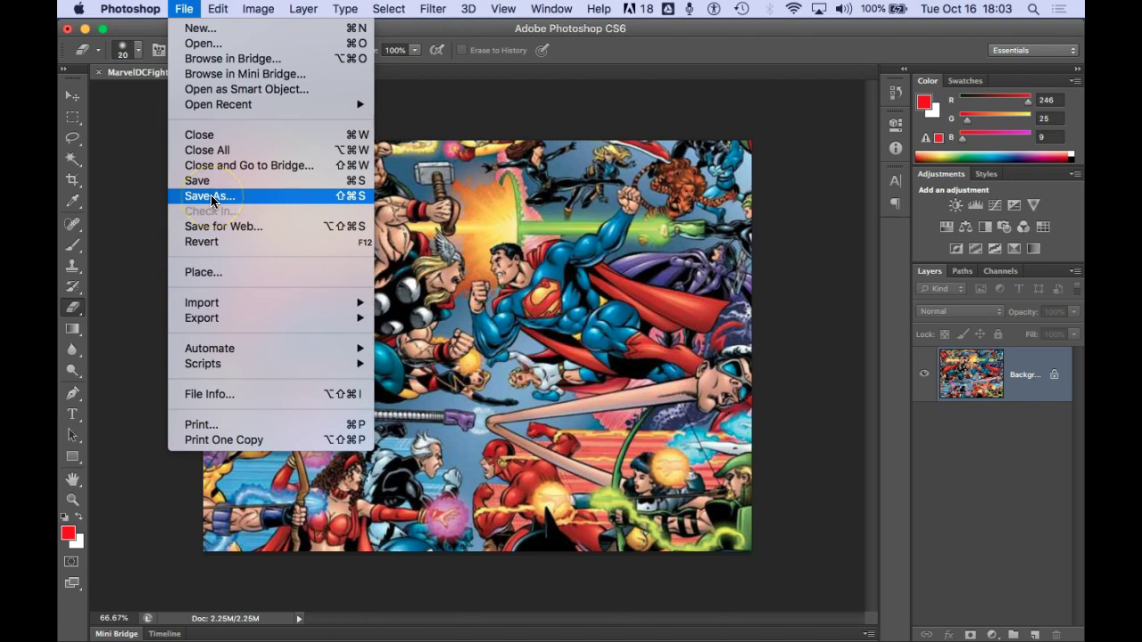
{"action": "left_click", "coordinate": [210, 198]}
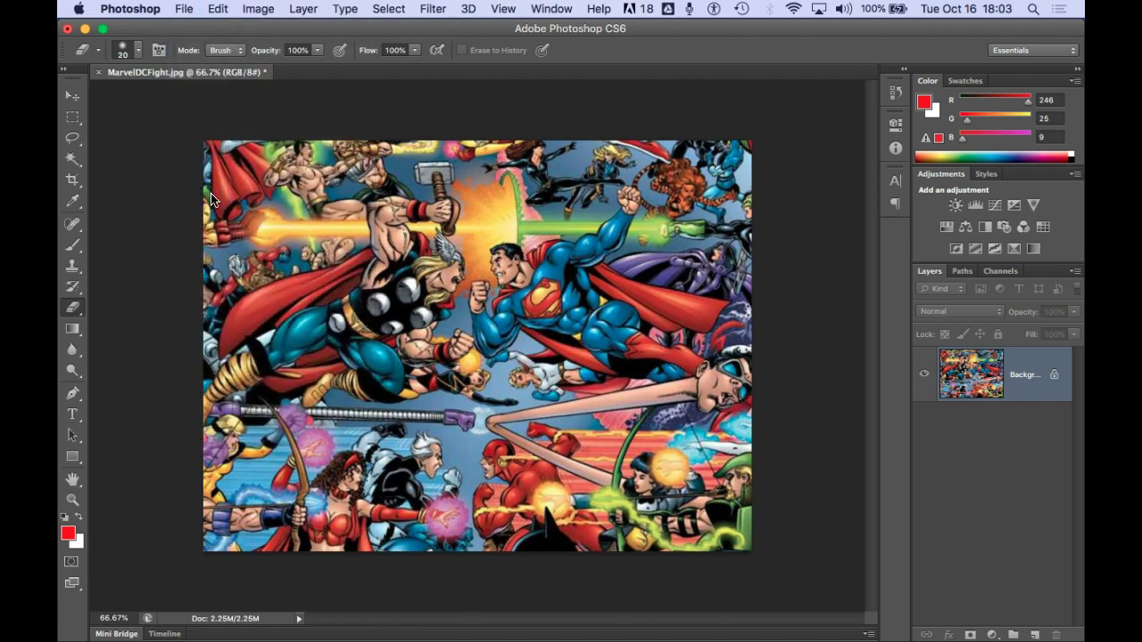
{"action": "type", "text": "personalCard_aStudent_p1.jpg"}
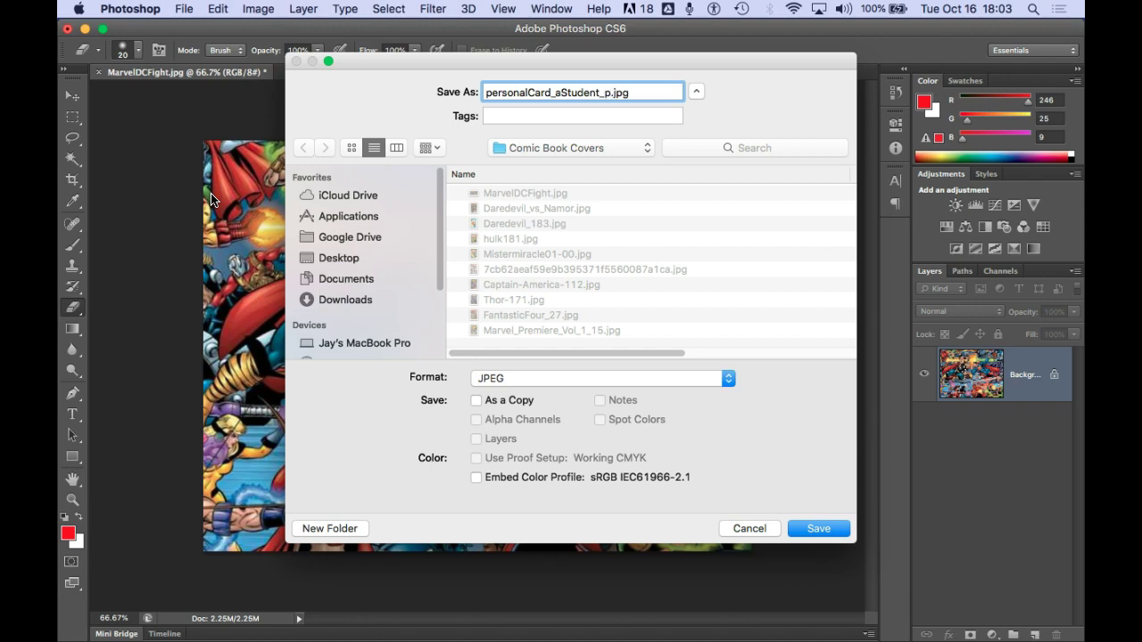
{"action": "left_click", "coordinate": [319, 259]}
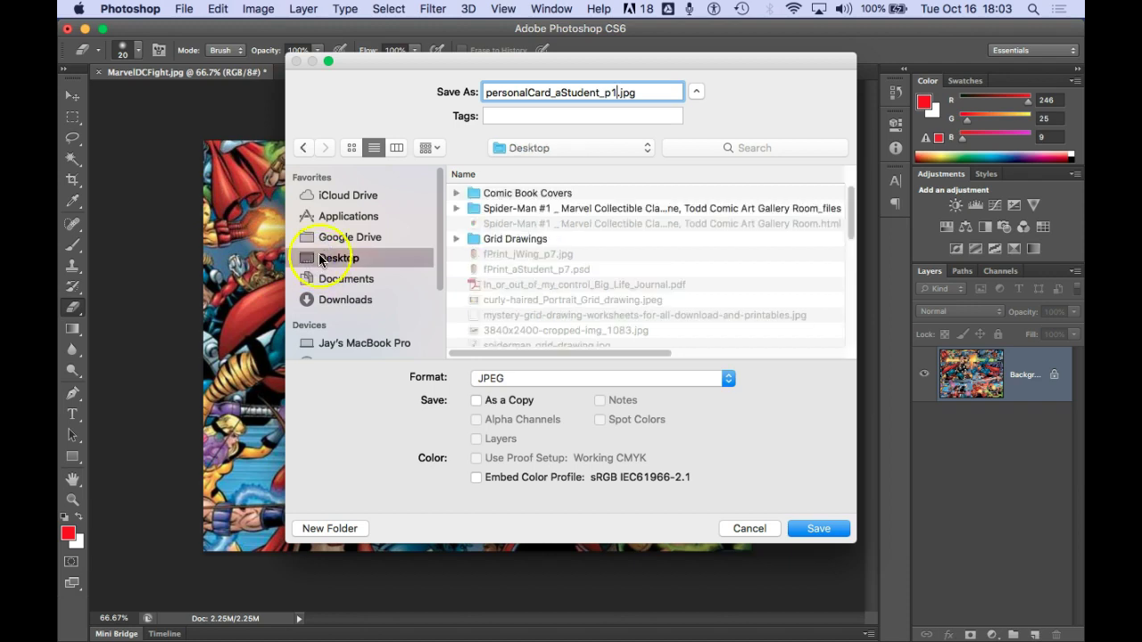
{"action": "double_click", "coordinate": [474, 196]}
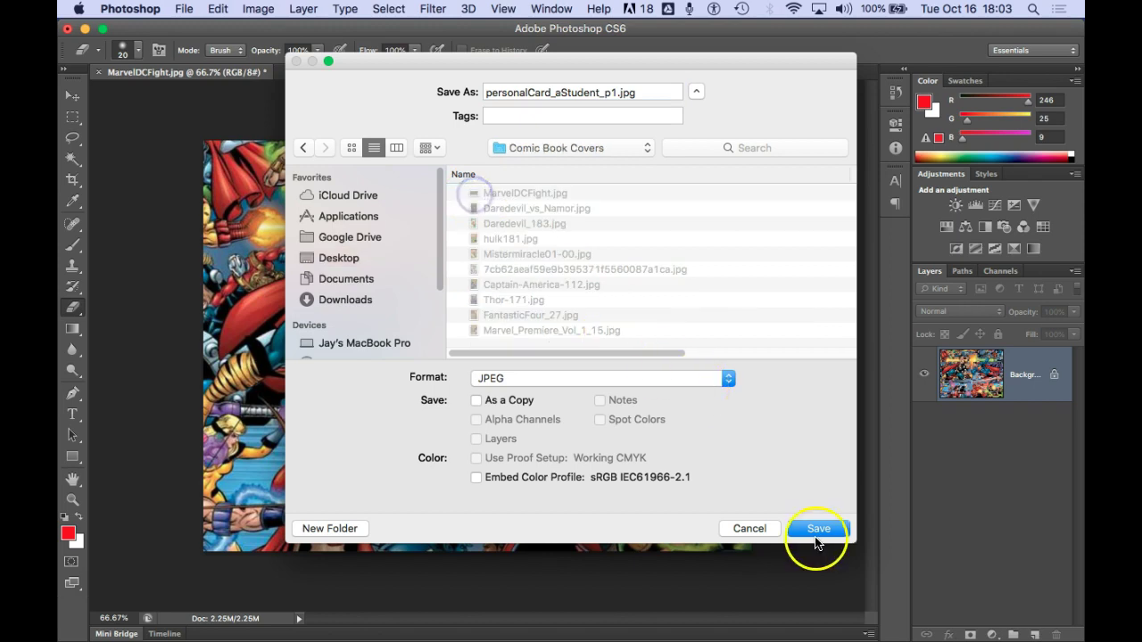
{"action": "left_click", "coordinate": [813, 530]}
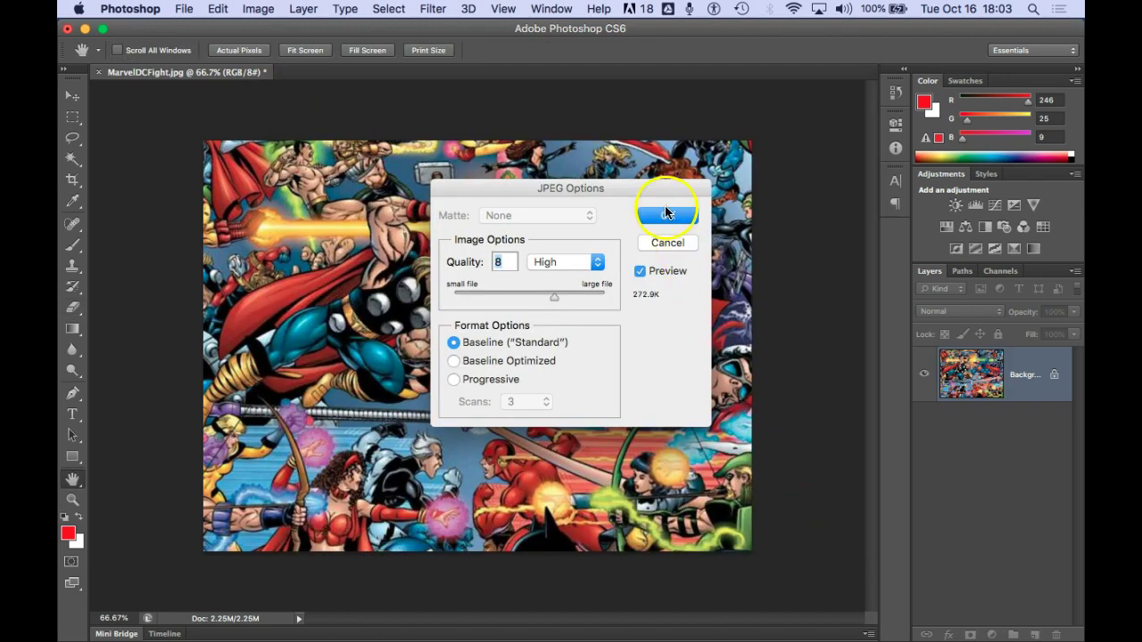
{"action": "left_click", "coordinate": [669, 215]}
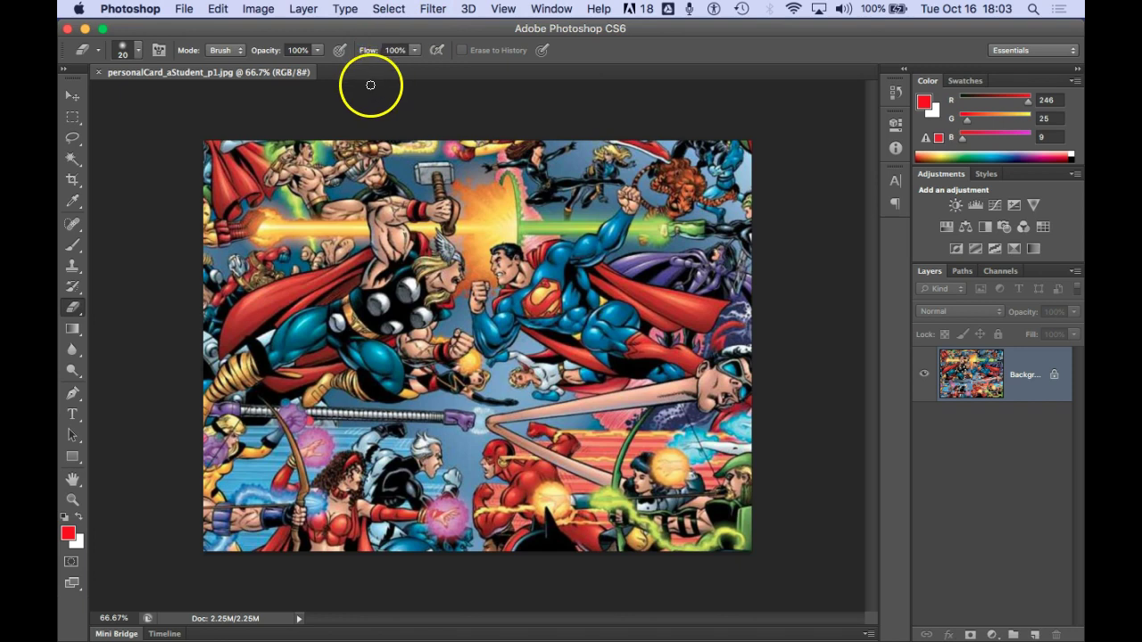
Open all ten comic cover files from Comic Book Covers at once
{"action": "left_click", "coordinate": [183, 9]}
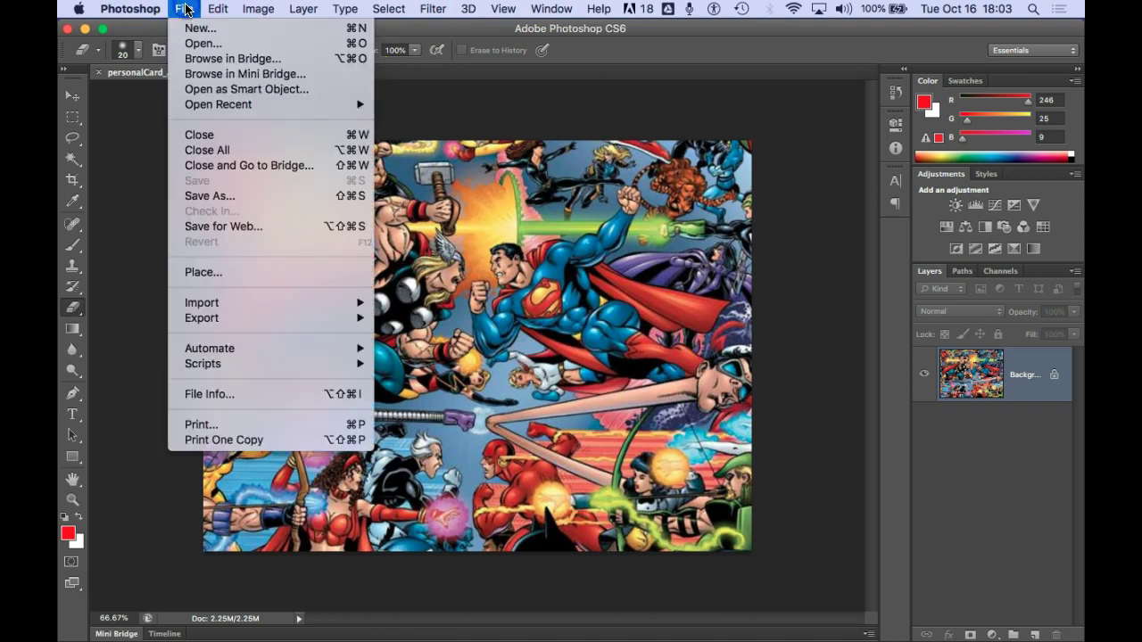
{"action": "left_click", "coordinate": [215, 52]}
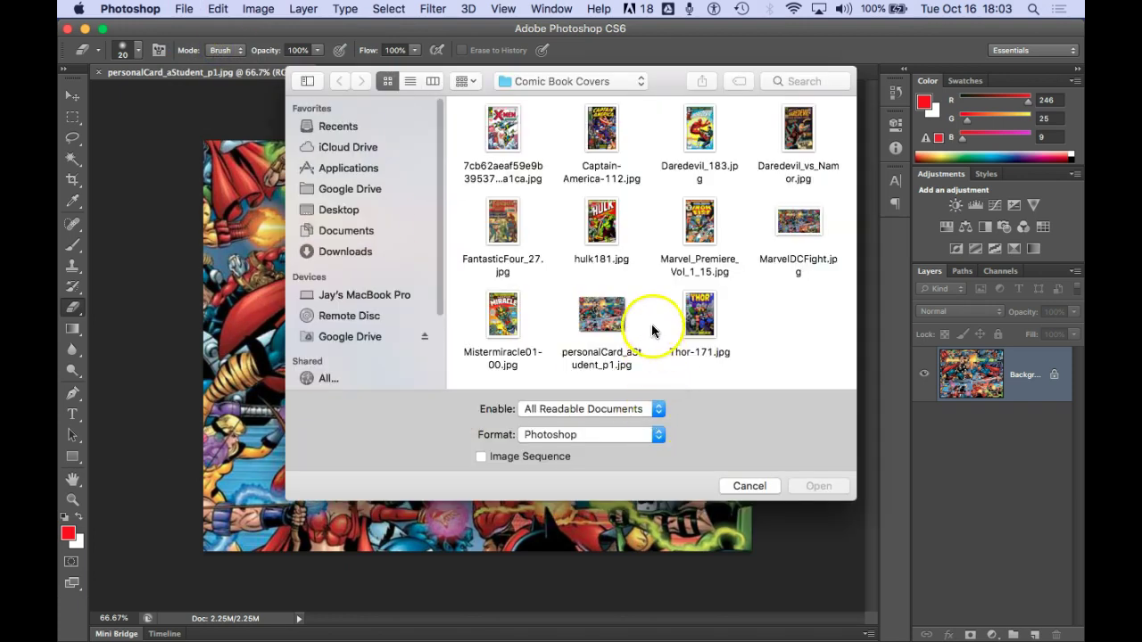
{"action": "left_click_drag", "start_coordinate": [471, 114], "coordinate": [812, 154]}
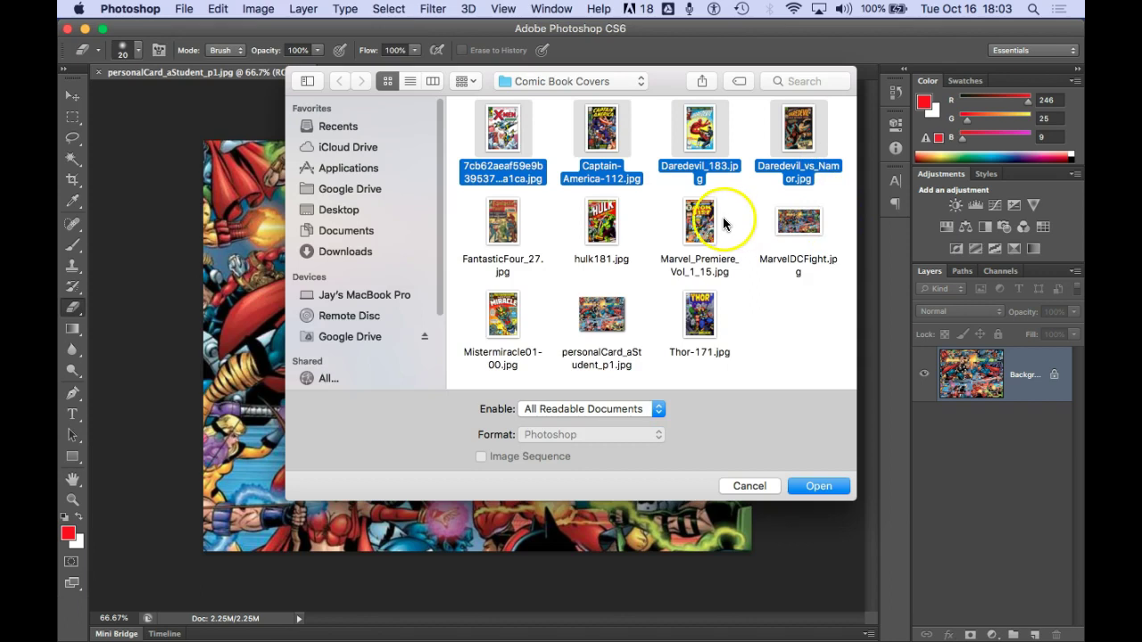
{"action": "left_click_drag", "start_coordinate": [735, 192], "coordinate": [492, 338]}
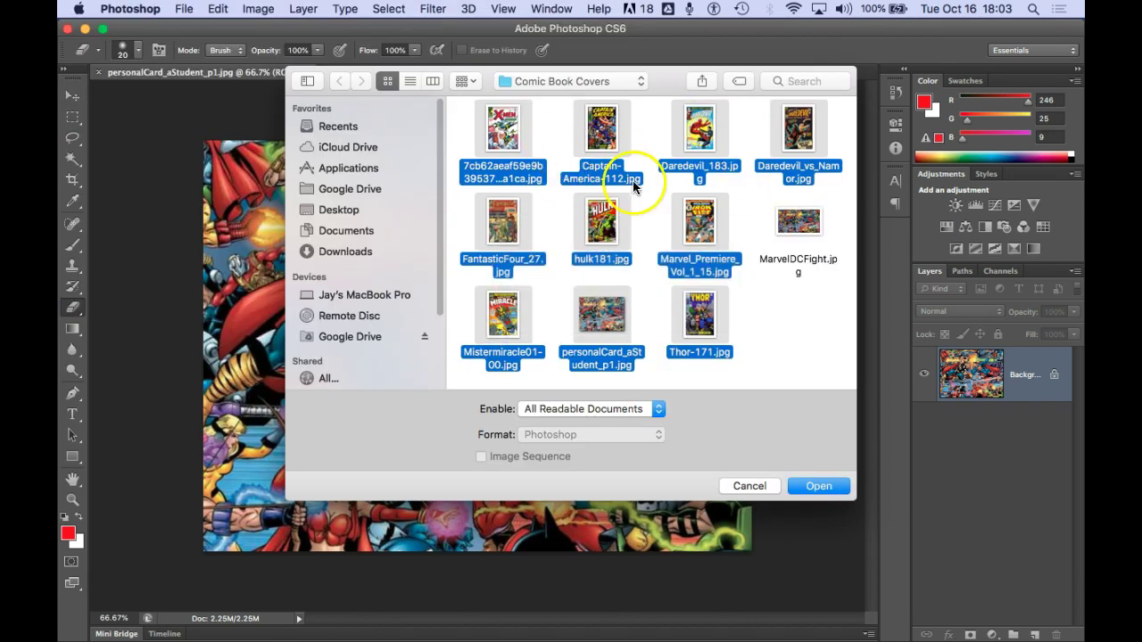
{"action": "left_click", "coordinate": [777, 337]}
{"action": "left_click_drag", "start_coordinate": [464, 119], "coordinate": [806, 138]}
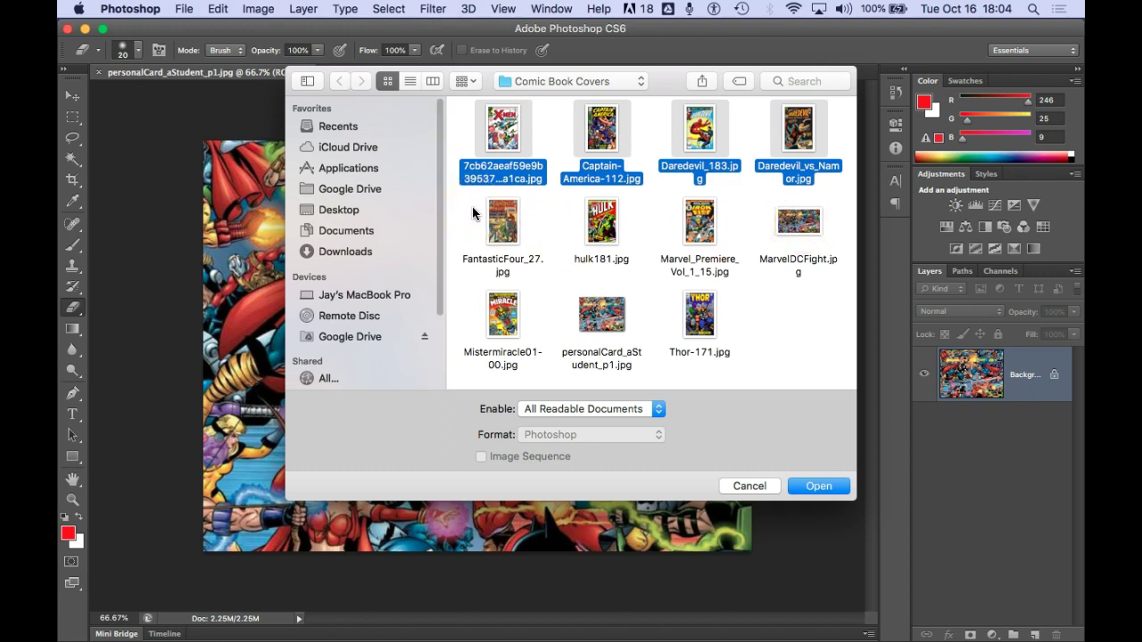
{"action": "left_click_drag", "start_coordinate": [473, 212], "coordinate": [700, 330]}
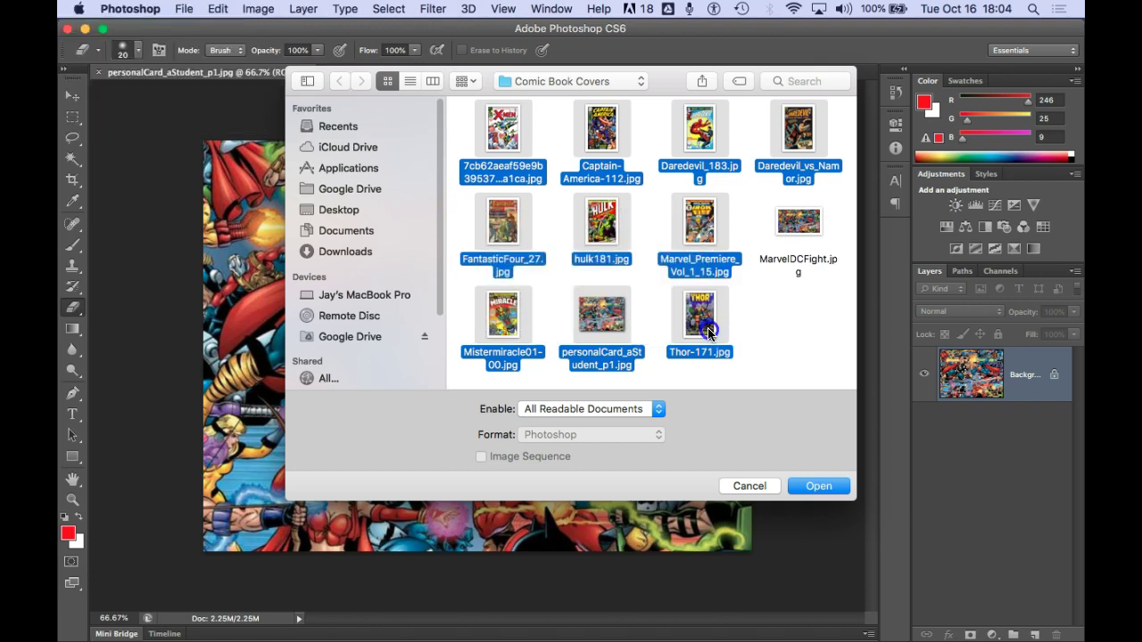
{"action": "left_click", "coordinate": [816, 487]}
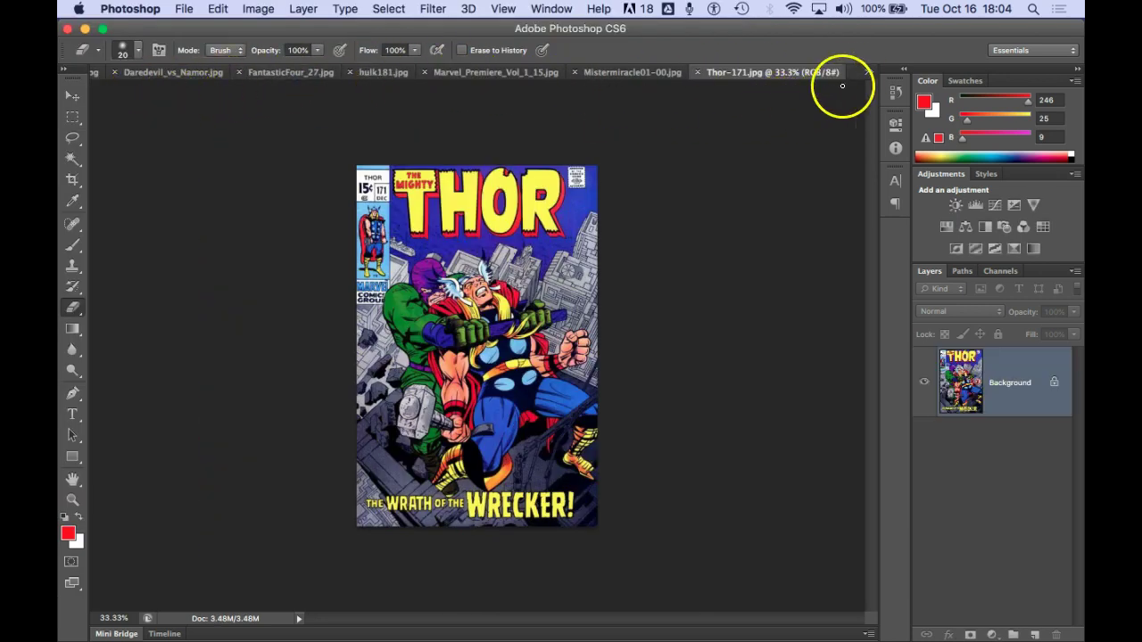
Return to the personalCard_aStudent_p1.jpg document from the open-documents list
{"action": "left_click", "coordinate": [868, 71]}
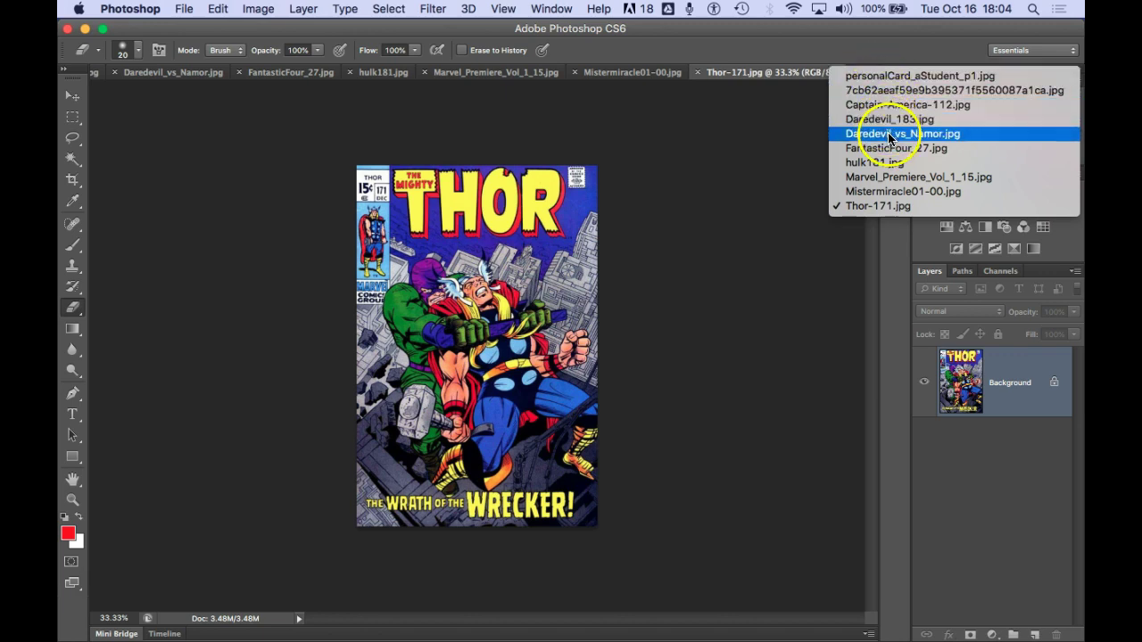
{"action": "left_click", "coordinate": [891, 82]}
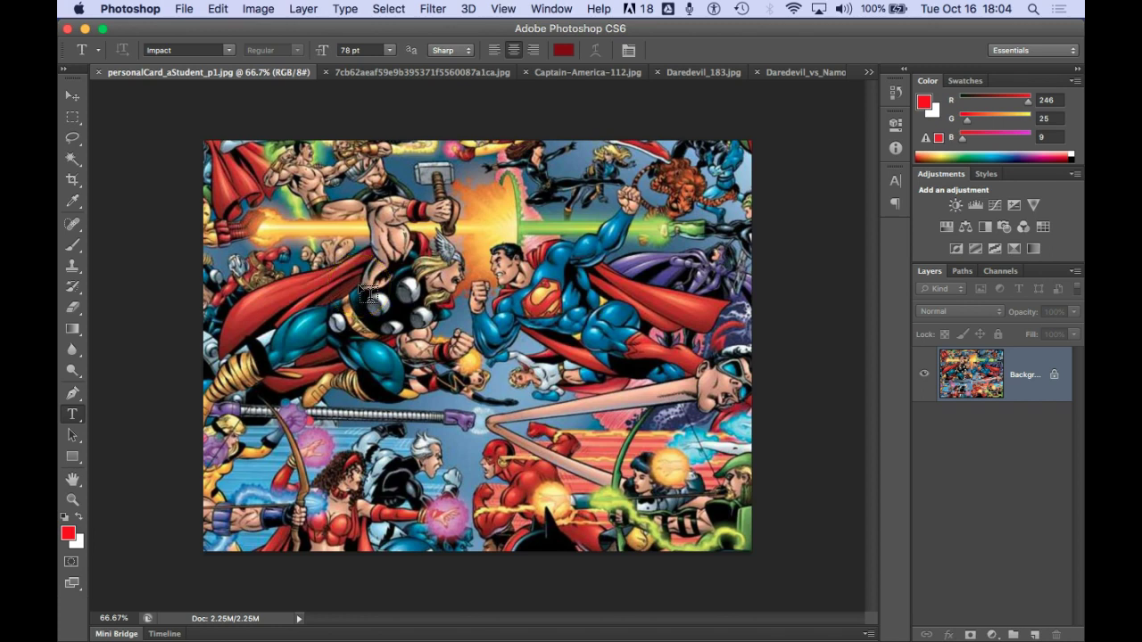
{"action": "key", "text": "r"}
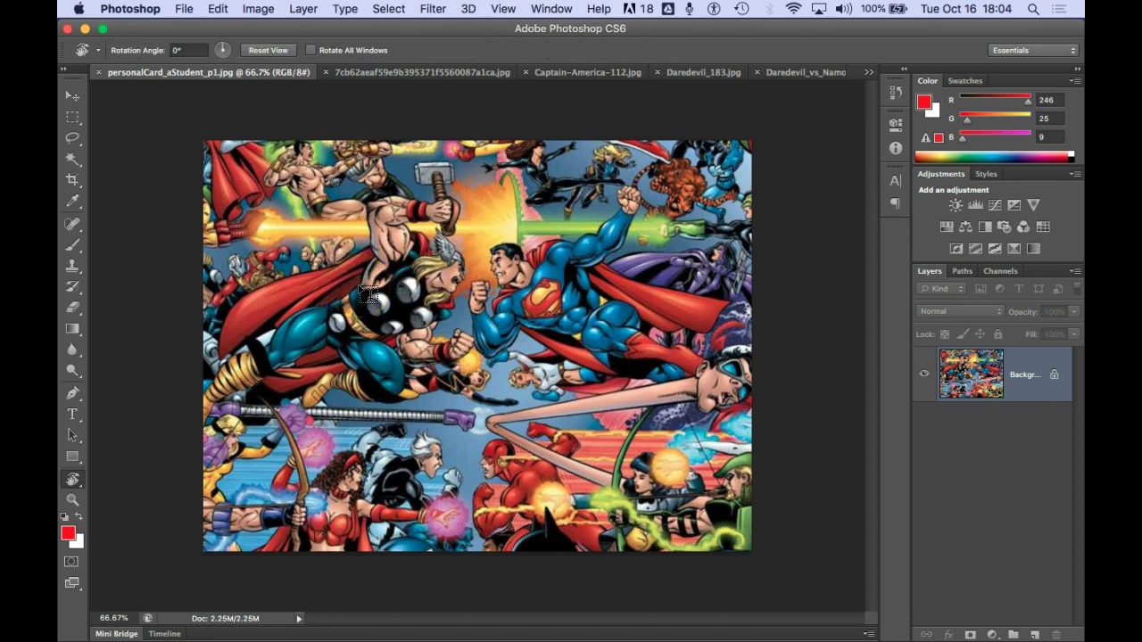
{"action": "key", "text": "w"}
{"action": "key", "text": "g"}
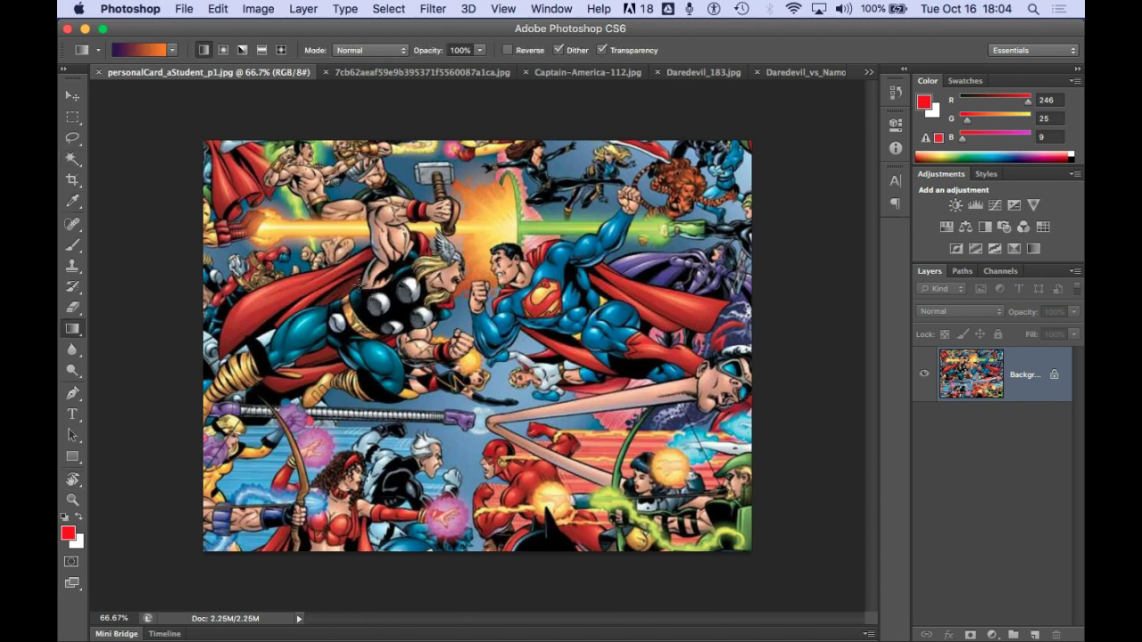
Add the text 'MR WING' over the image and move it higher, toward the upper left
{"action": "left_click", "coordinate": [73, 414]}
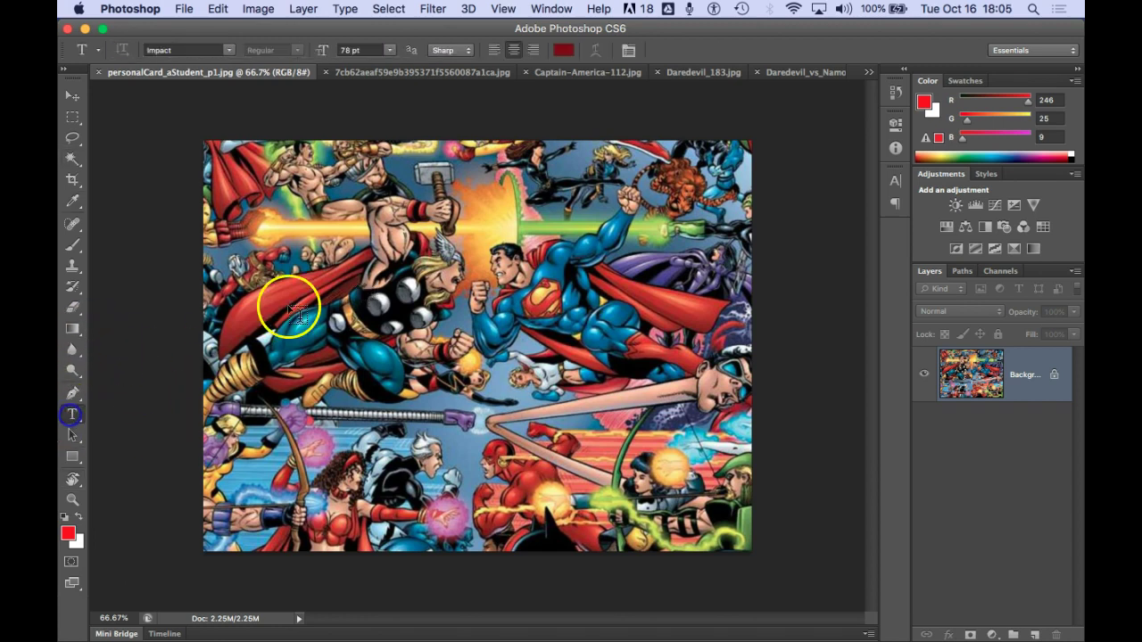
{"action": "left_click", "coordinate": [341, 293]}
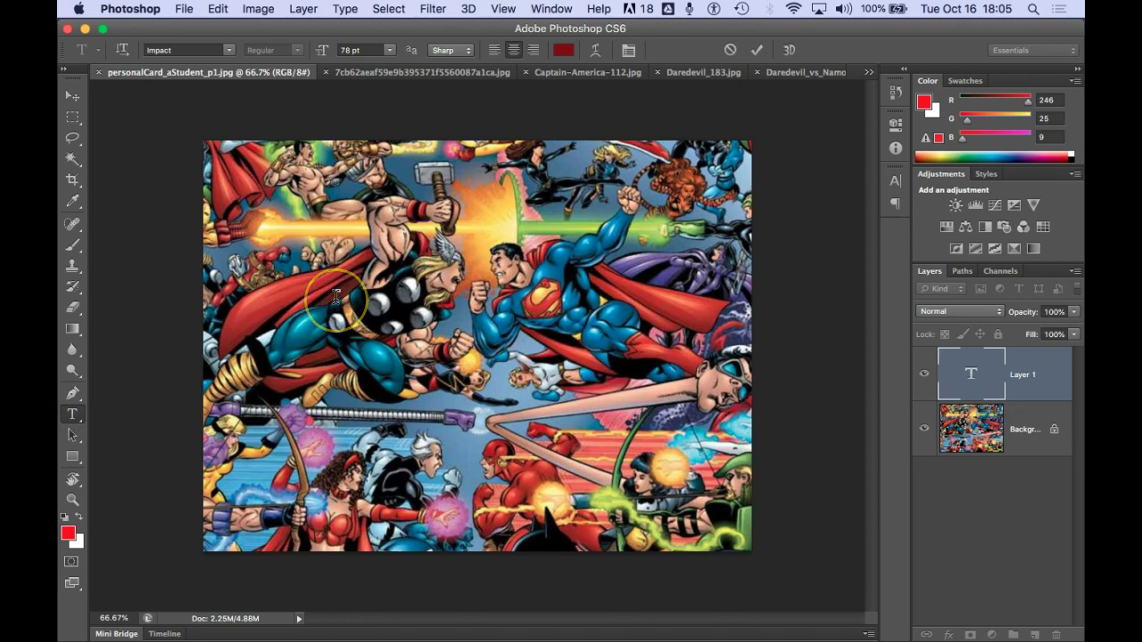
{"action": "type", "text": "MR WING"}
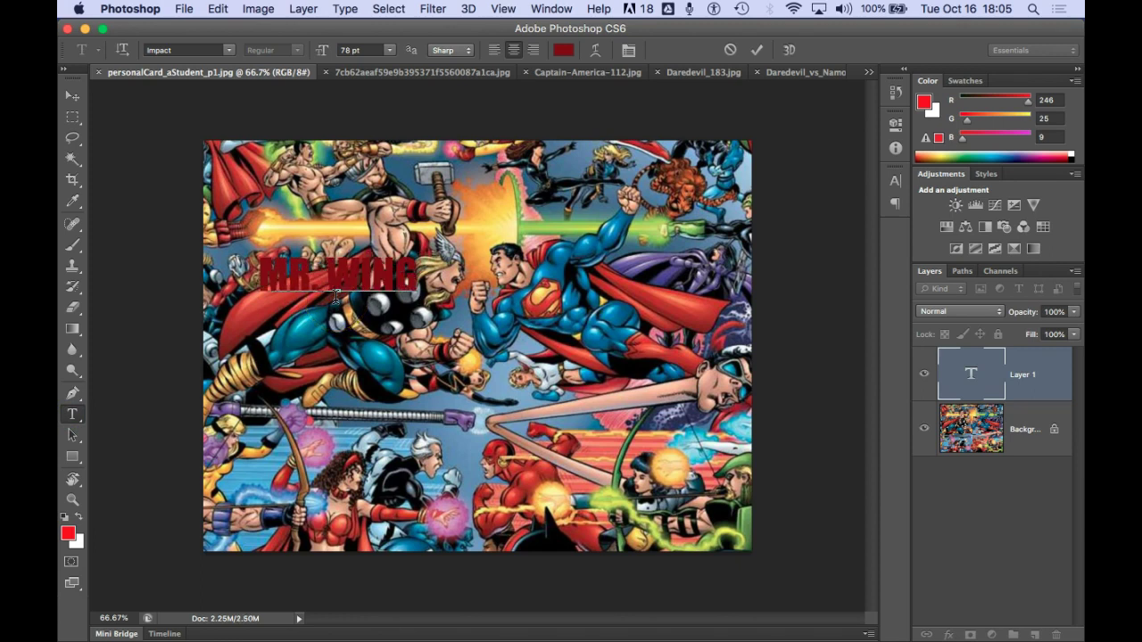
{"action": "left_click", "coordinate": [72, 96]}
{"action": "left_click_drag", "start_coordinate": [340, 281], "coordinate": [341, 234]}
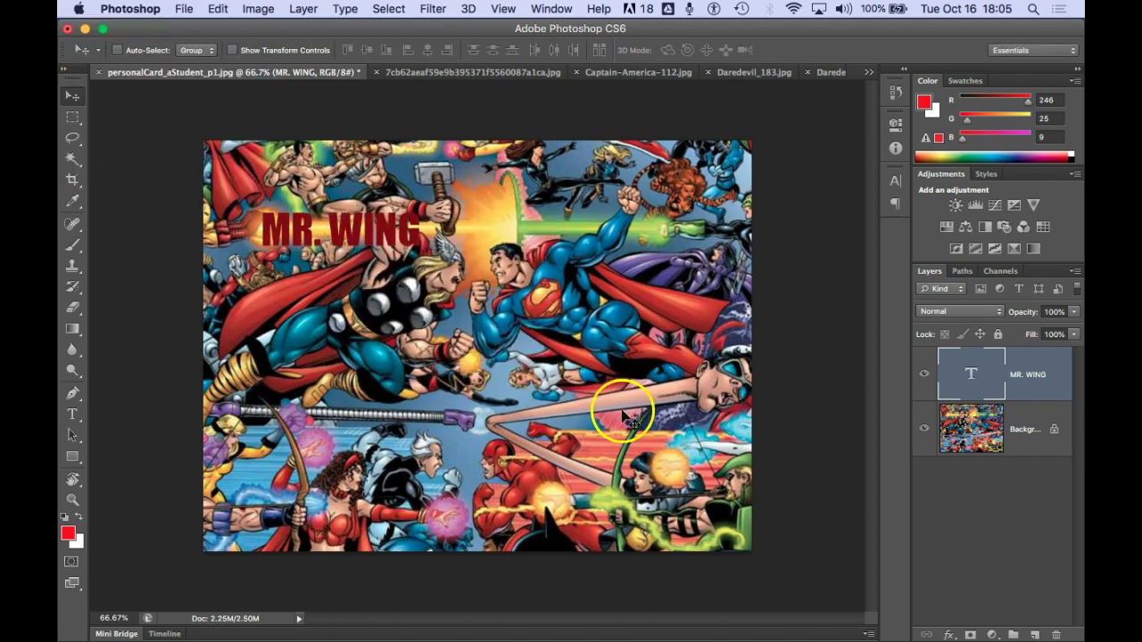
Add a white-filled layer above Background, below the title, and set its fill to 50%
{"action": "left_click", "coordinate": [962, 432]}
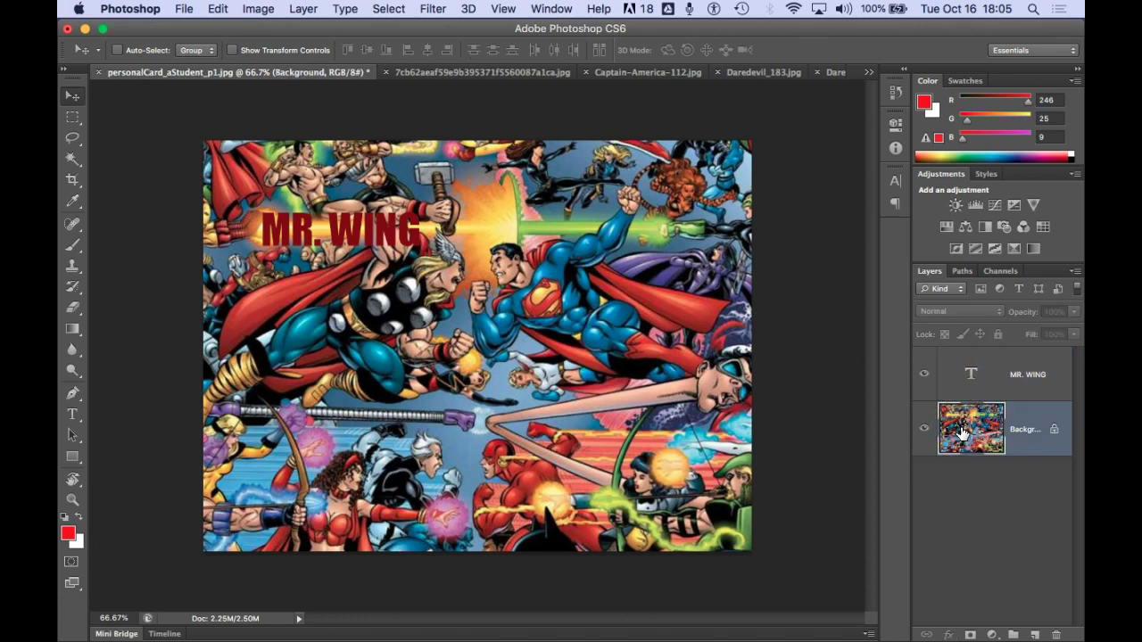
{"action": "left_click_drag", "start_coordinate": [962, 432], "coordinate": [1035, 636]}
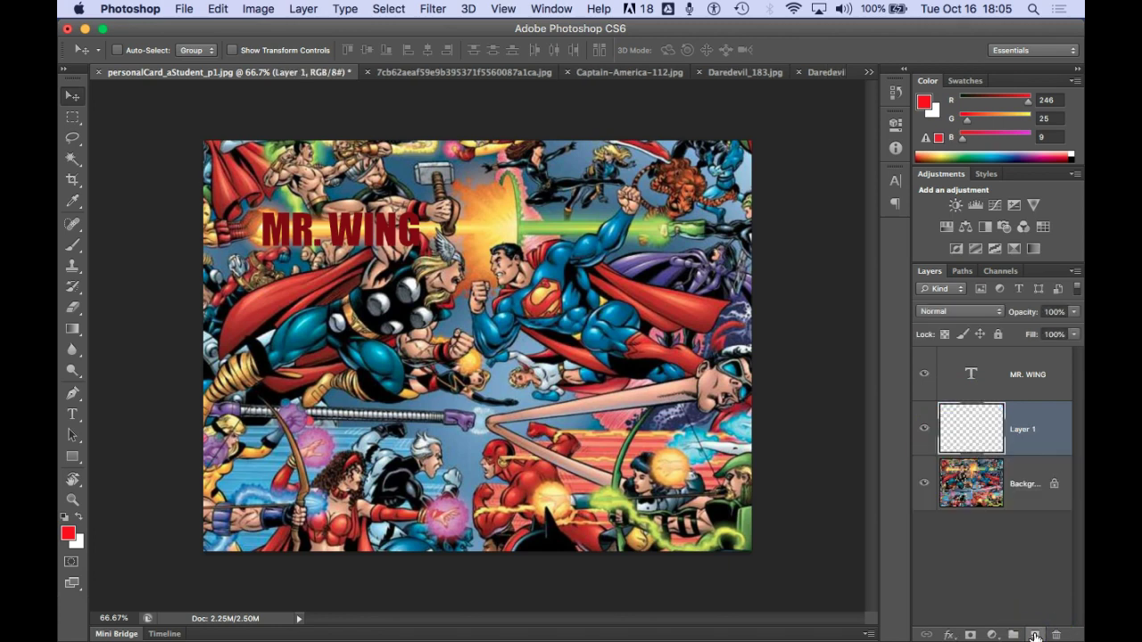
{"action": "left_click", "coordinate": [79, 517]}
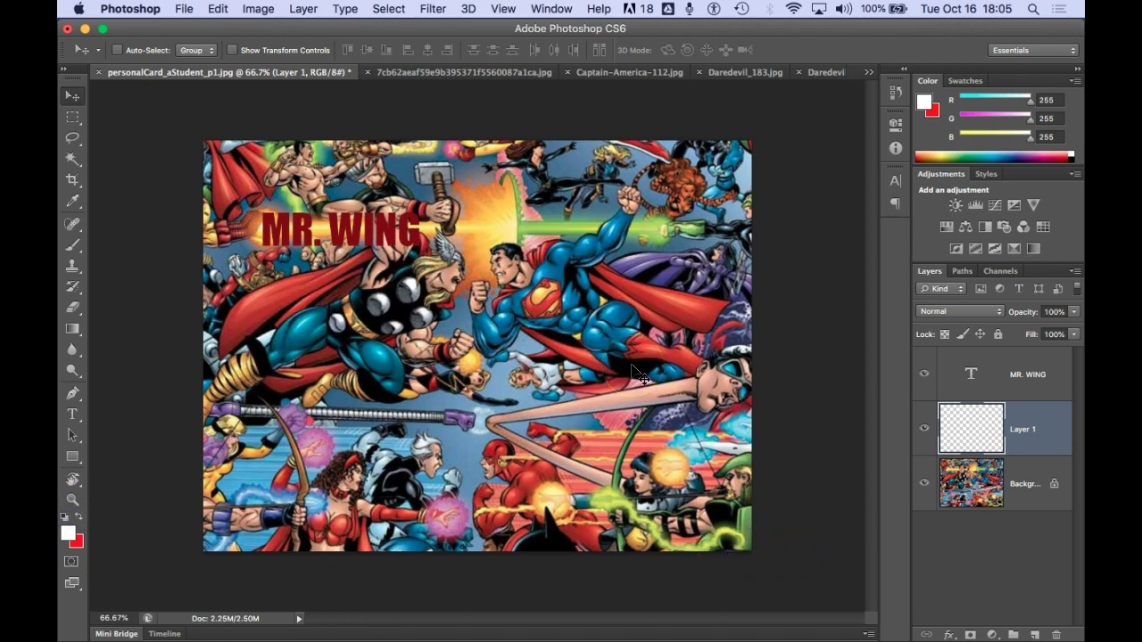
{"action": "key", "text": "alt+BackSpace"}
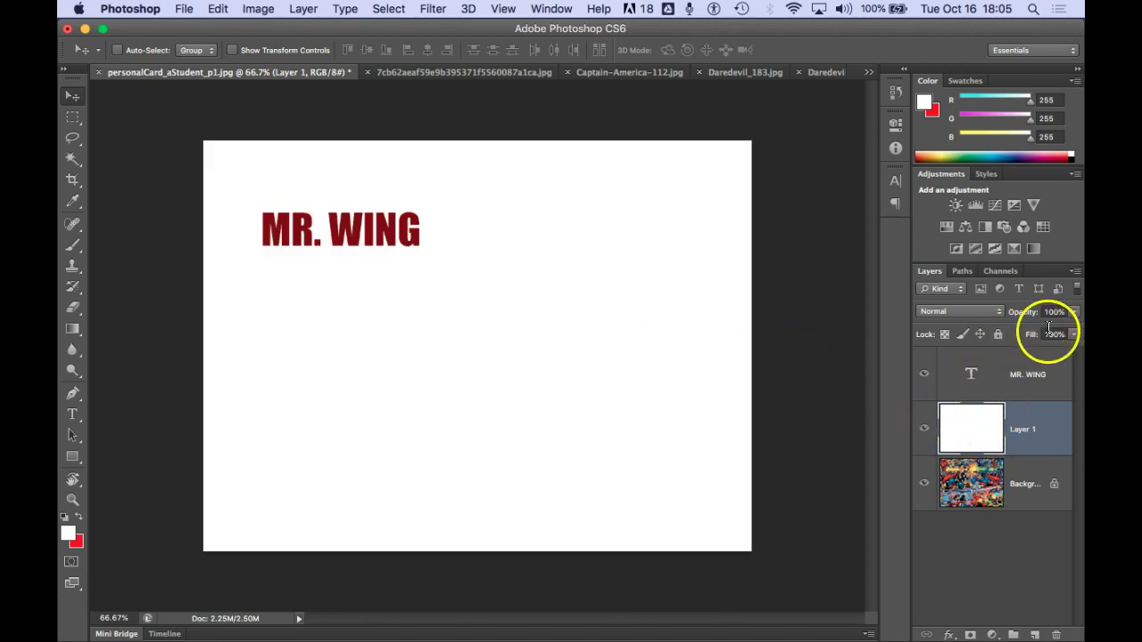
{"action": "left_click_drag", "start_coordinate": [1074, 334], "coordinate": [1038, 354]}
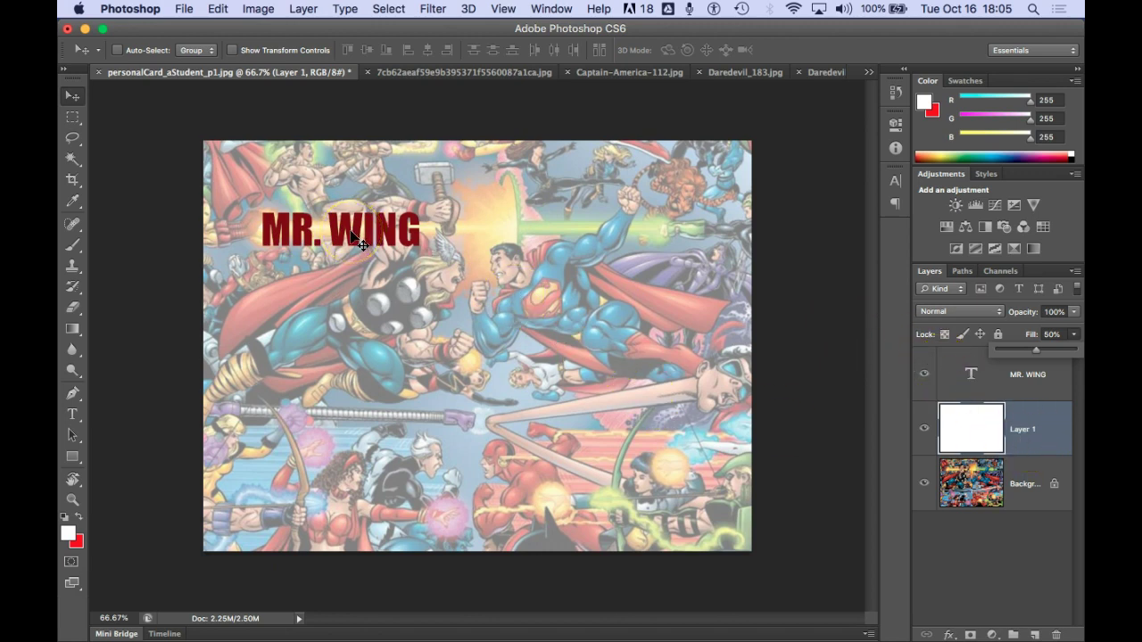
Scale the MR. WING layer to roughly 318% by 341% across the postcard and shift it toward the centre
{"action": "left_click", "coordinate": [1033, 374]}
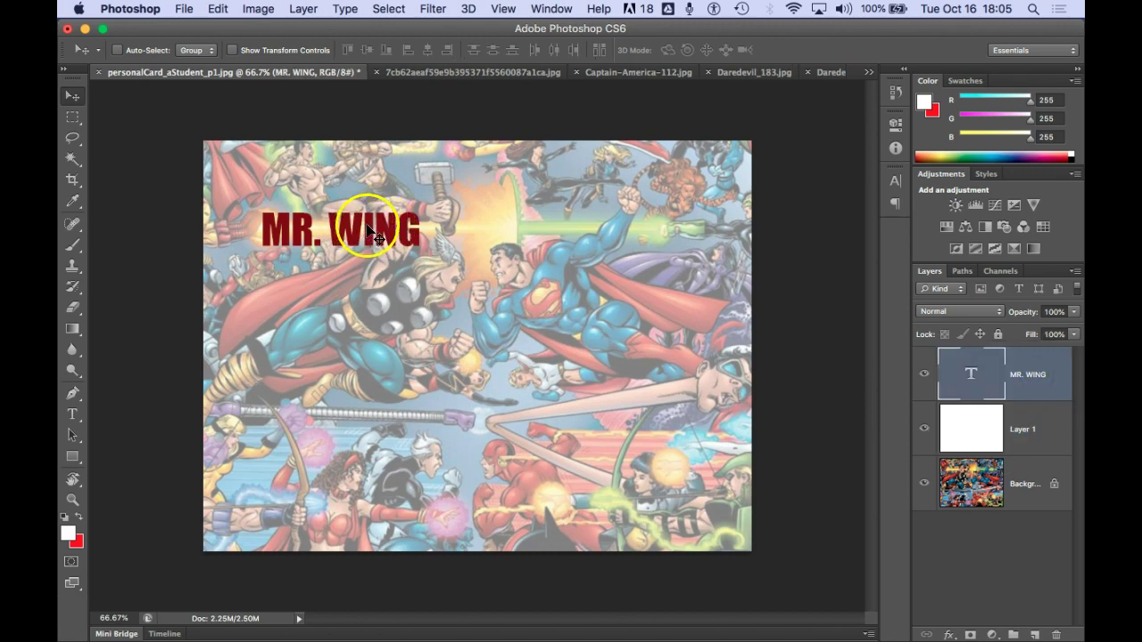
{"action": "left_click", "coordinate": [1018, 376]}
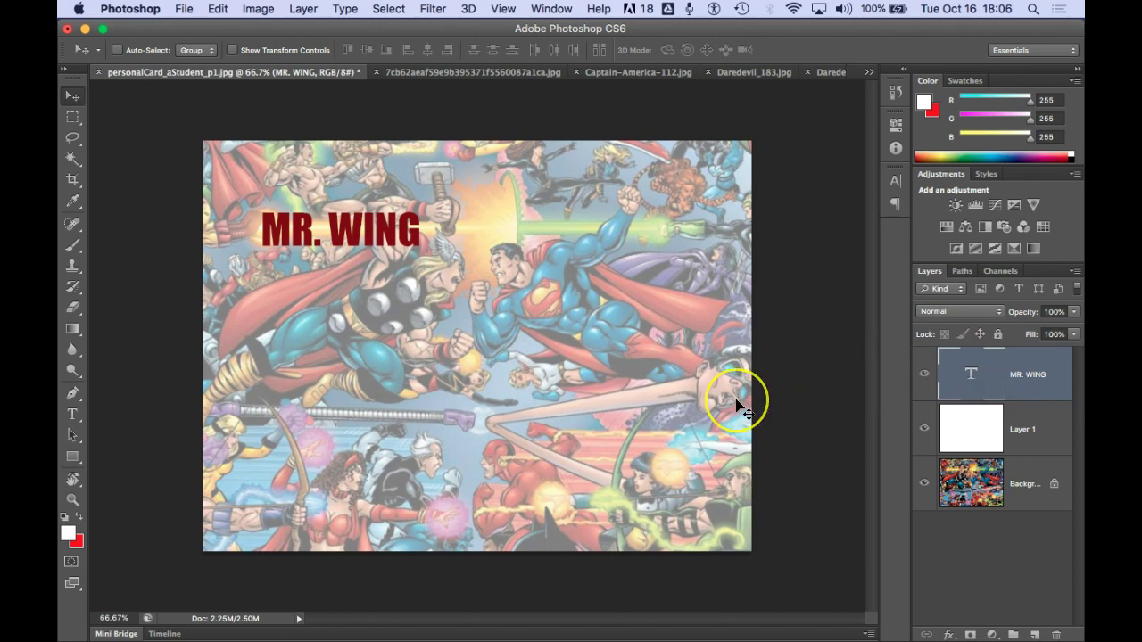
{"action": "key", "text": "super+t"}
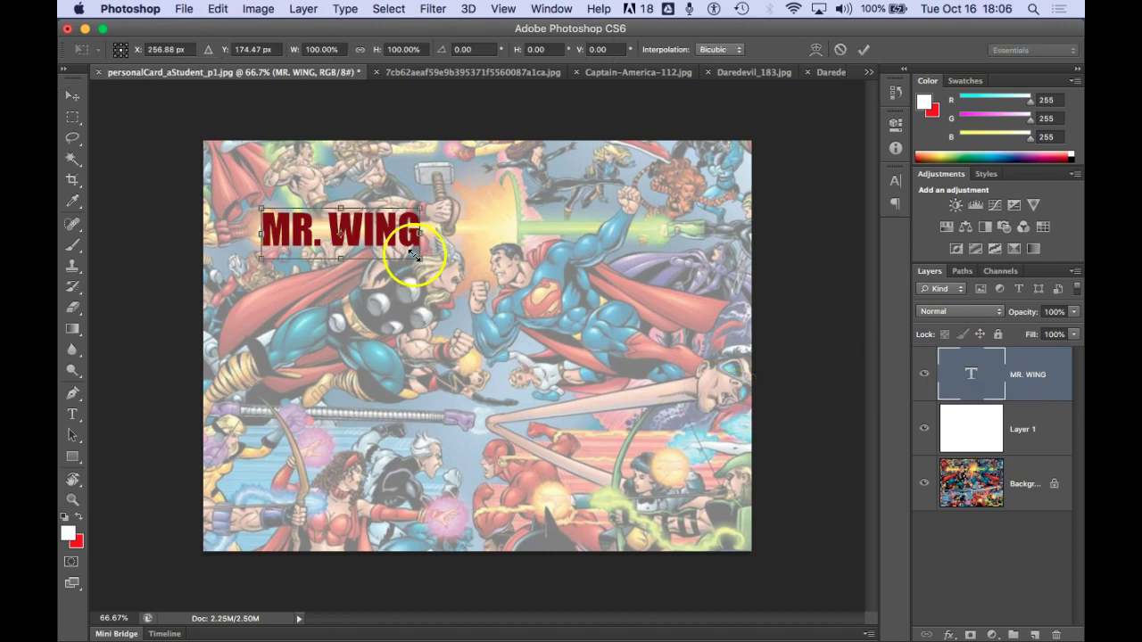
{"action": "left_click_drag", "start_coordinate": [419, 258], "coordinate": [721, 415]}
{"action": "left_click_drag", "start_coordinate": [261, 413], "coordinate": [217, 382]}
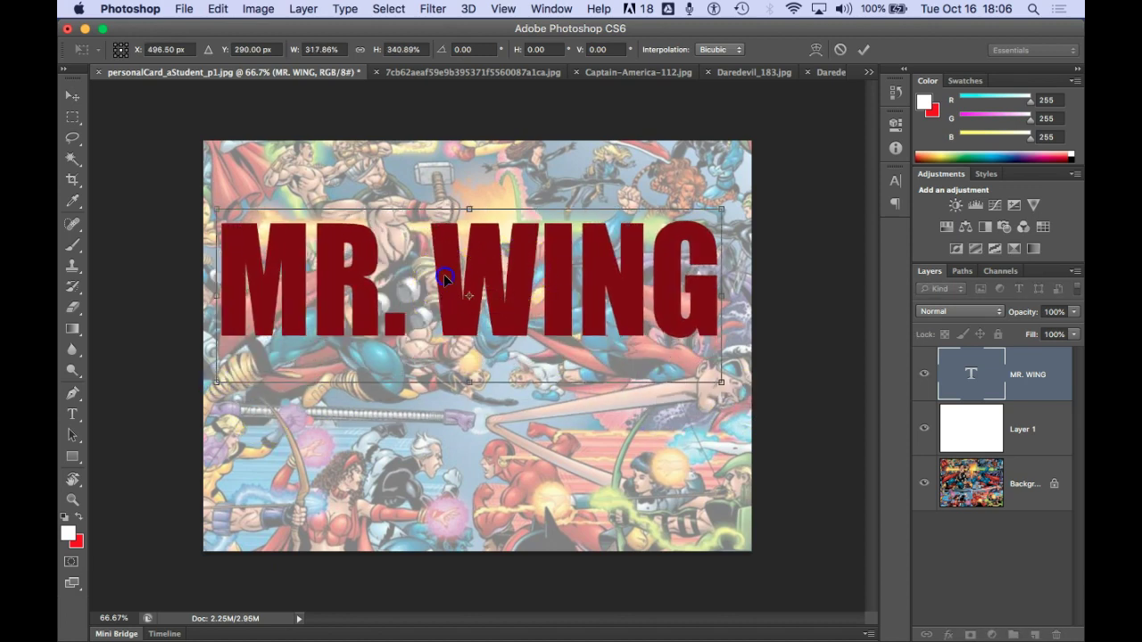
{"action": "left_click_drag", "start_coordinate": [462, 281], "coordinate": [459, 332]}
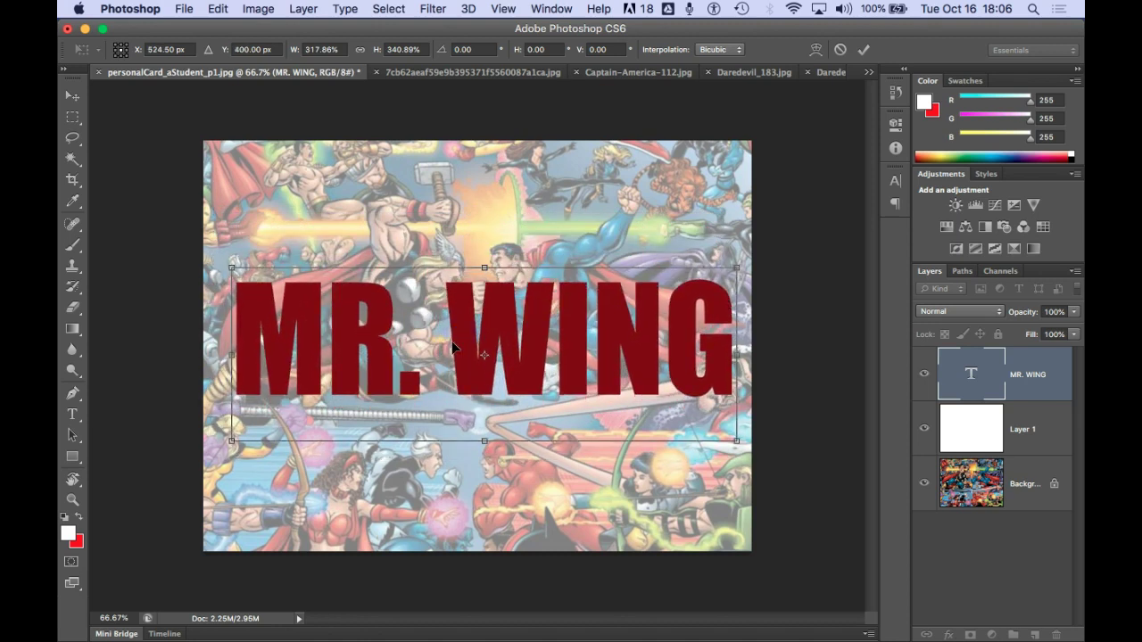
Apply the enlargement, break the title after 'MR.' onto two lines, and move it up-left
{"action": "double_click", "coordinate": [458, 340]}
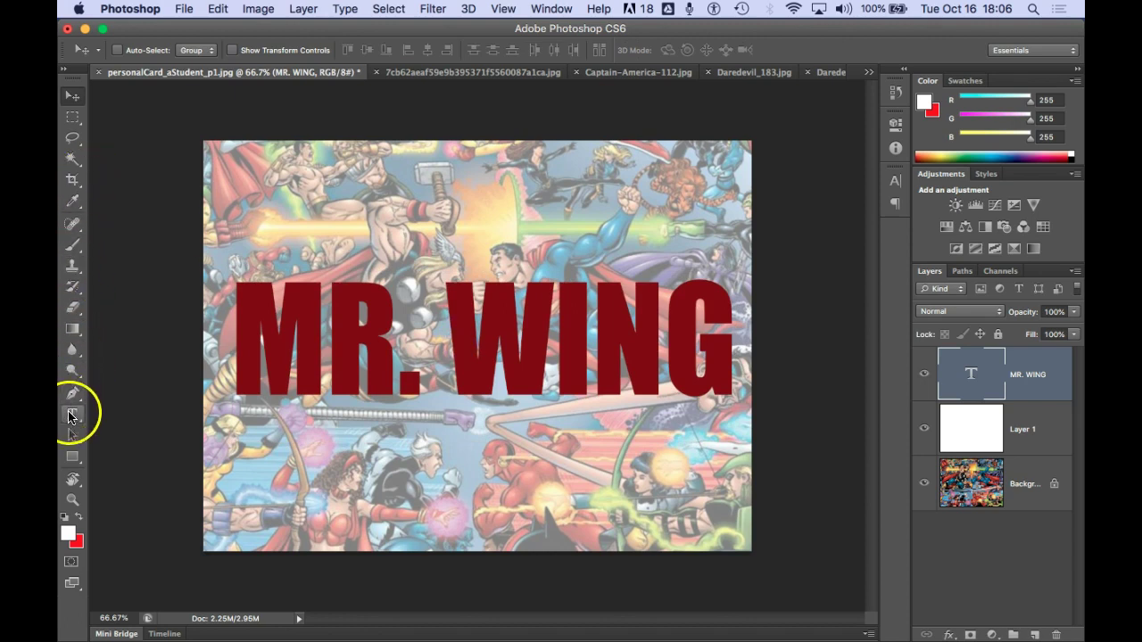
{"action": "left_click", "coordinate": [73, 413]}
{"action": "left_click", "coordinate": [446, 317]}
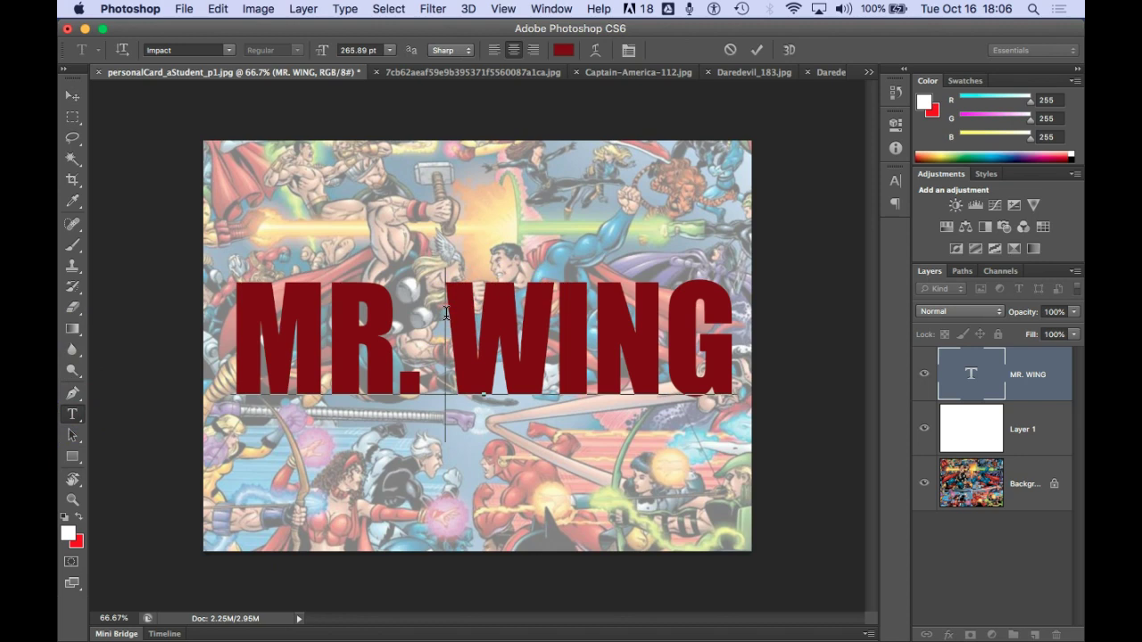
{"action": "key", "text": "Return"}
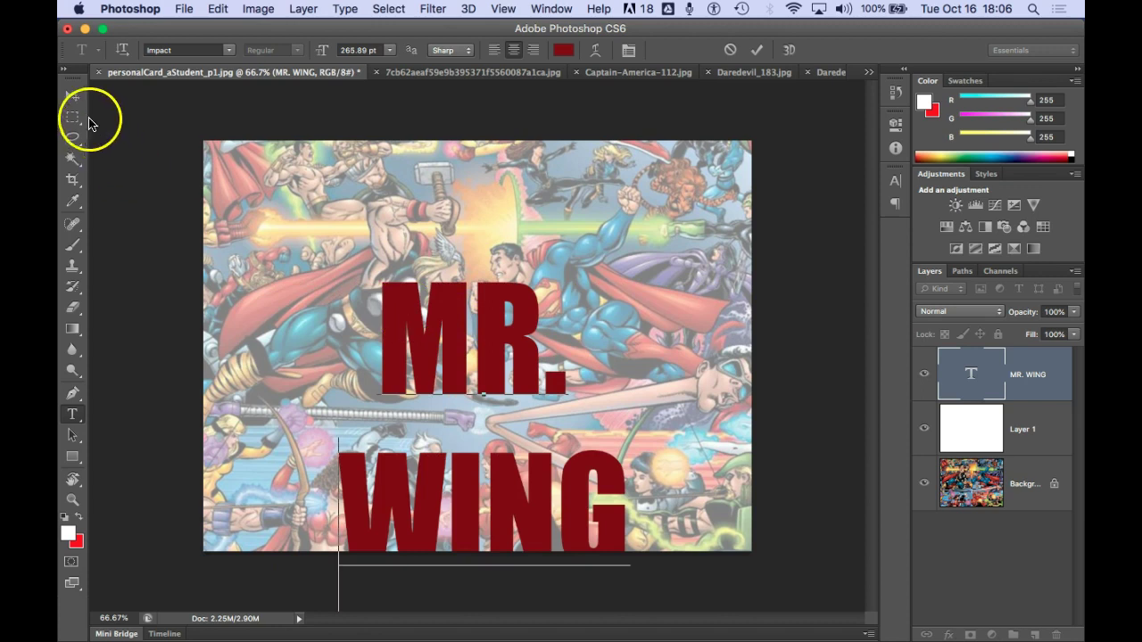
{"action": "left_click", "coordinate": [74, 96]}
{"action": "left_click_drag", "start_coordinate": [455, 377], "coordinate": [399, 272]}
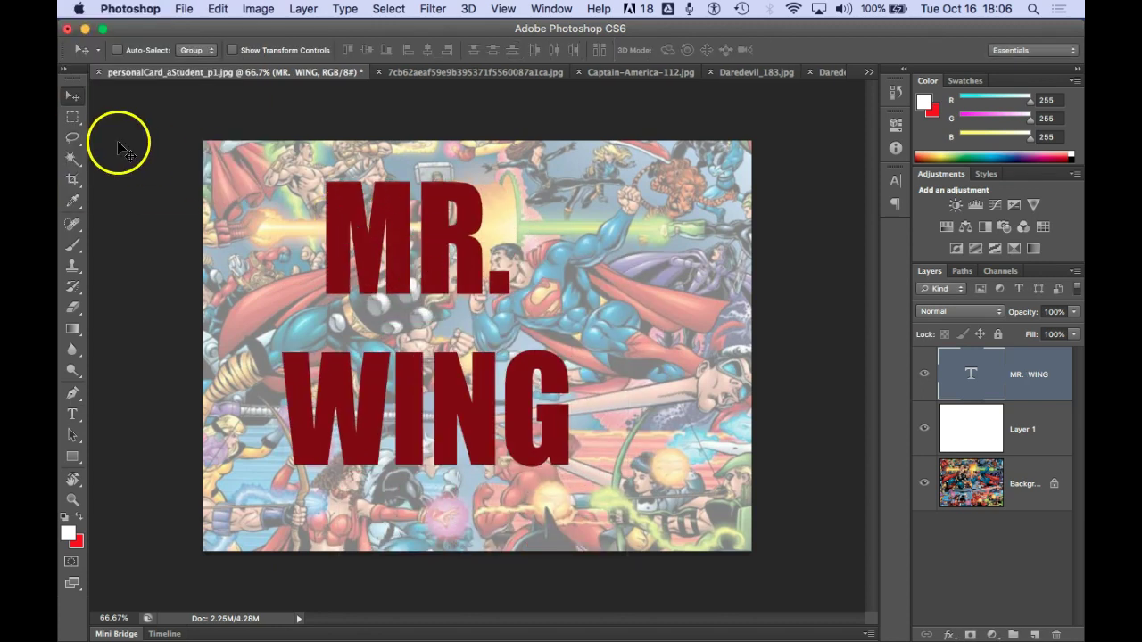
Stretch the two-line lettering to about 173% by 103% so it nearly spans the postcard
{"action": "key", "text": "super+t"}
{"action": "left_click_drag", "start_coordinate": [572, 511], "coordinate": [719, 531]}
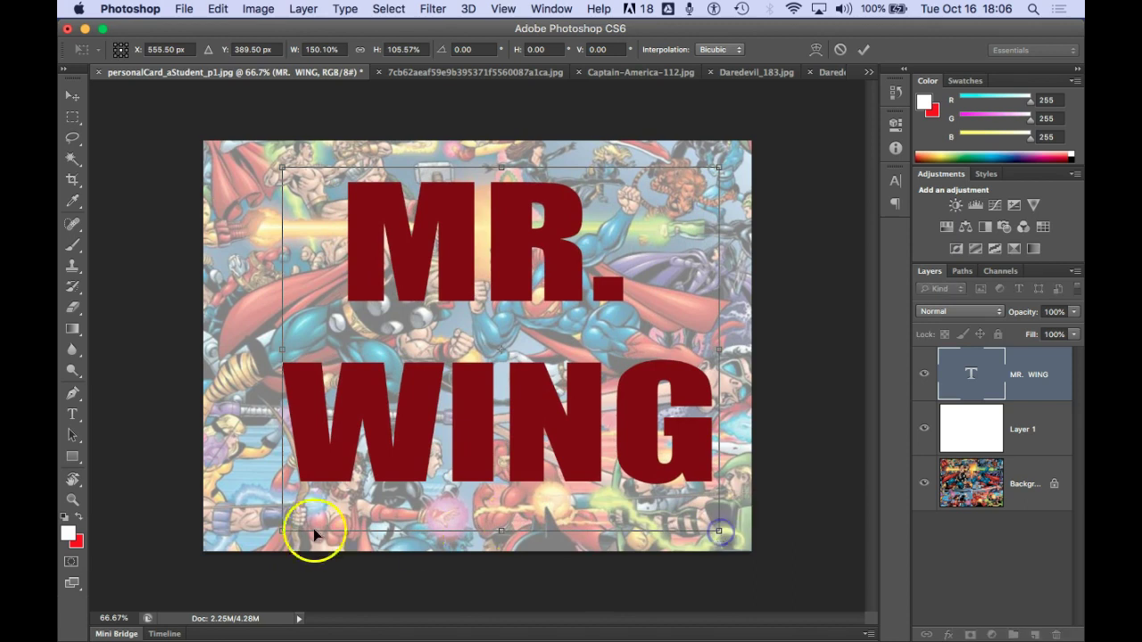
{"action": "left_click_drag", "start_coordinate": [282, 530], "coordinate": [215, 521]}
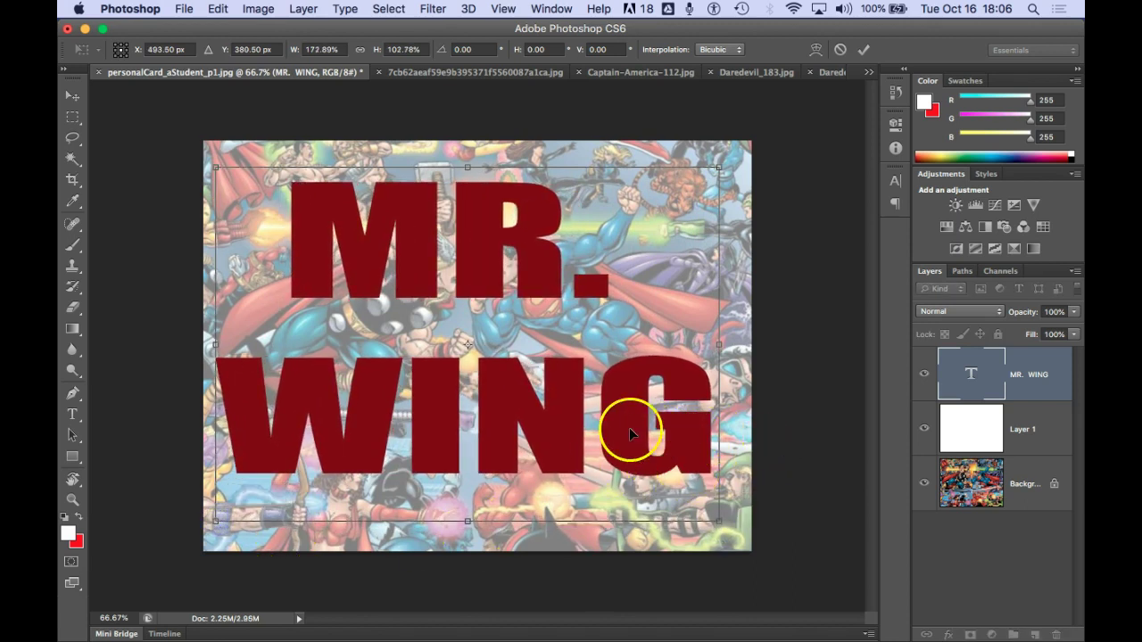
{"action": "left_click_drag", "start_coordinate": [629, 428], "coordinate": [644, 428]}
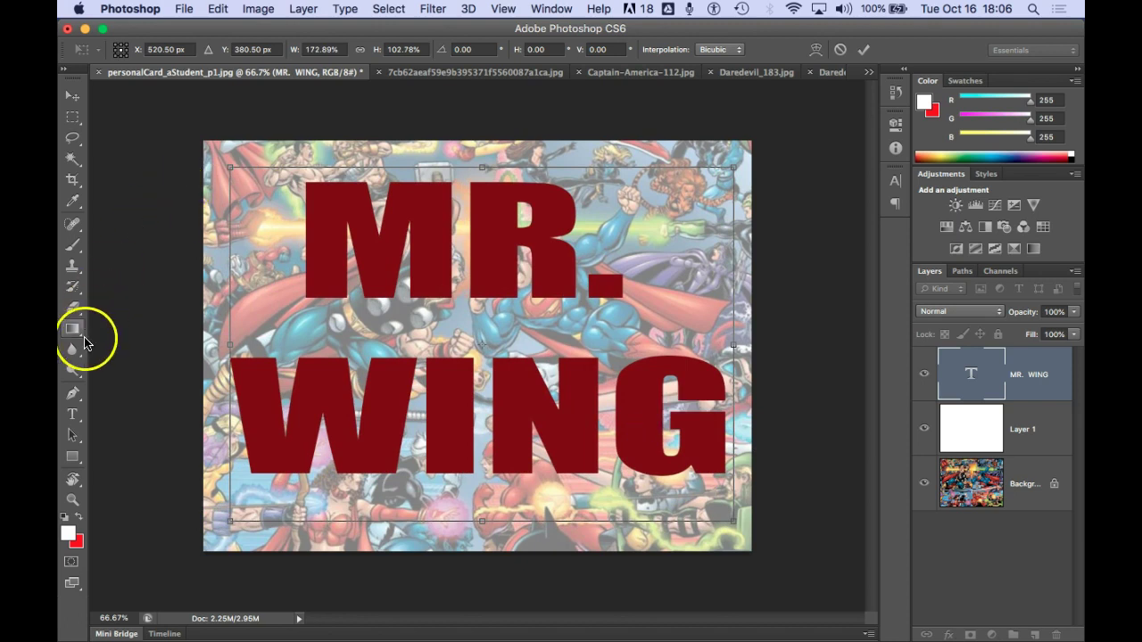
Apply the stretch, then select both lines of the 273.28 pt Impact title and centre-align them
{"action": "left_click", "coordinate": [75, 417]}
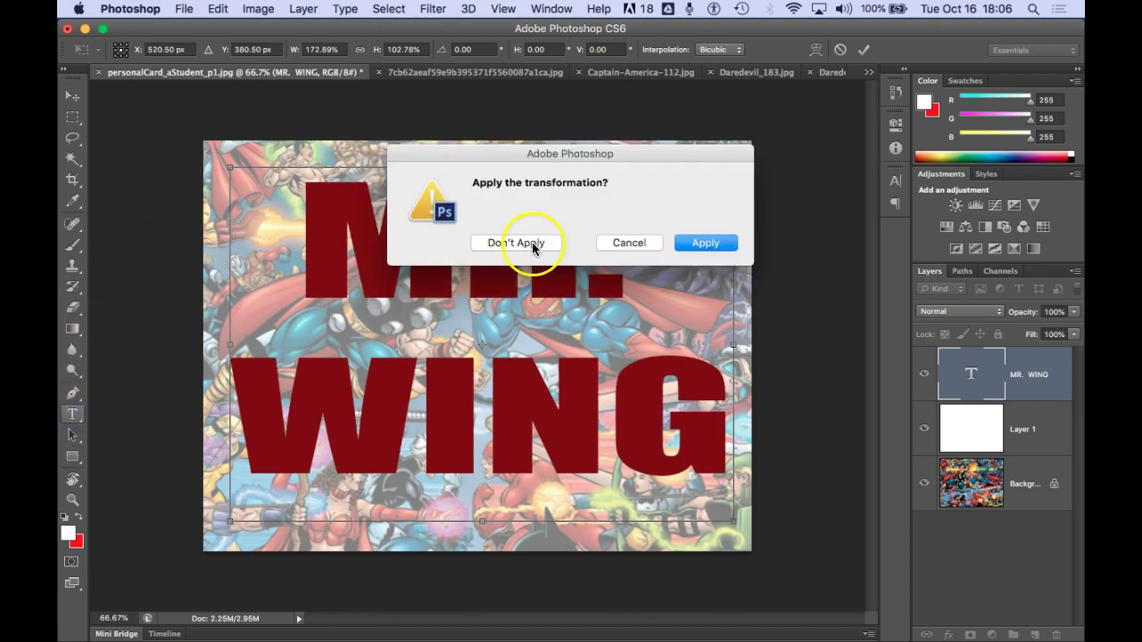
{"action": "left_click", "coordinate": [719, 243]}
{"action": "left_click", "coordinate": [72, 414]}
{"action": "left_click", "coordinate": [451, 277]}
{"action": "double_click", "coordinate": [450, 276]}
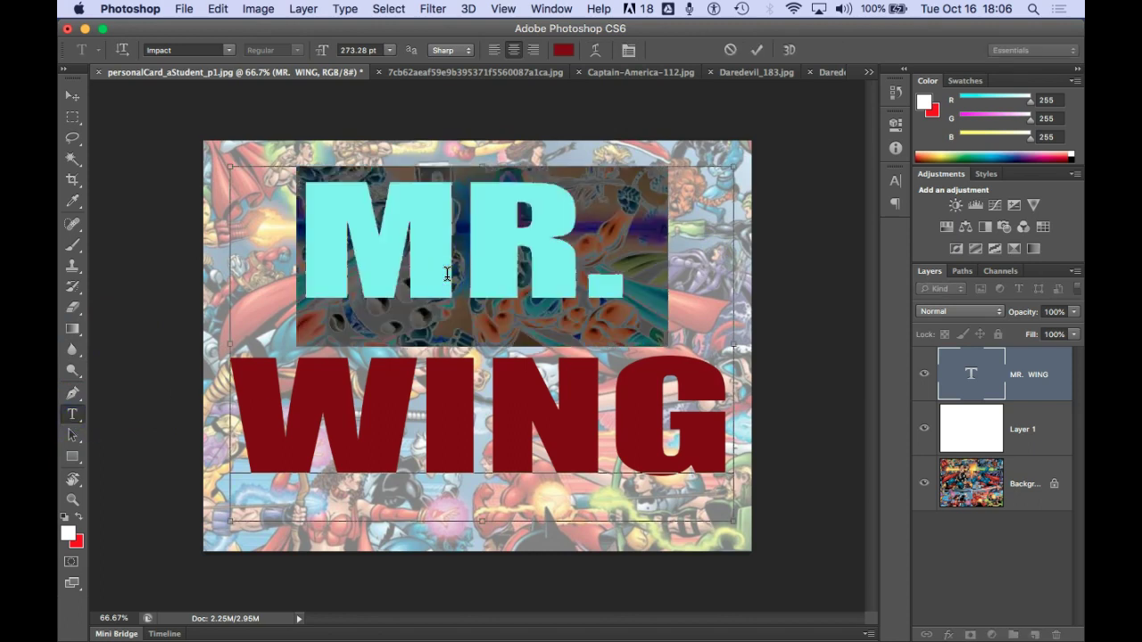
{"action": "key", "text": "super+a"}
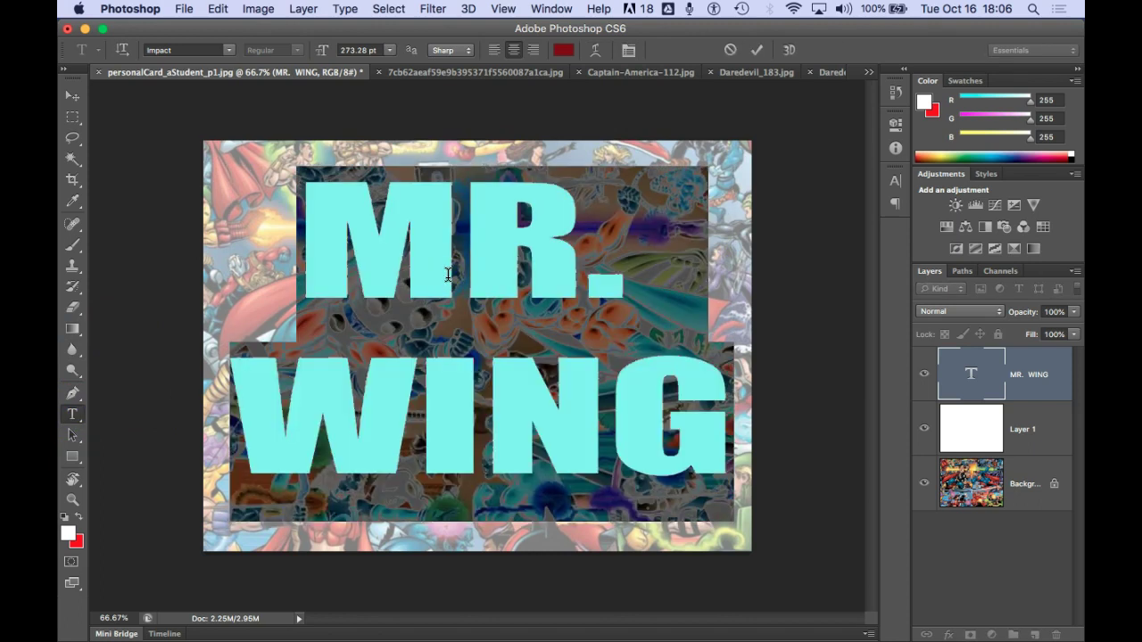
{"action": "left_click", "coordinate": [513, 51]}
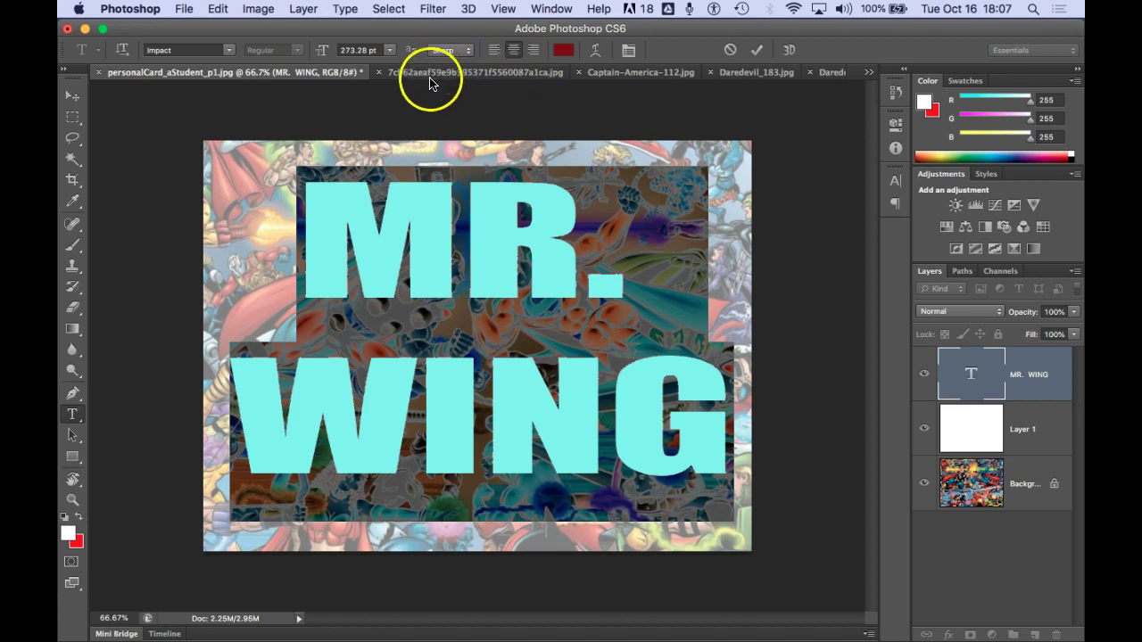
{"action": "left_click", "coordinate": [457, 314]}
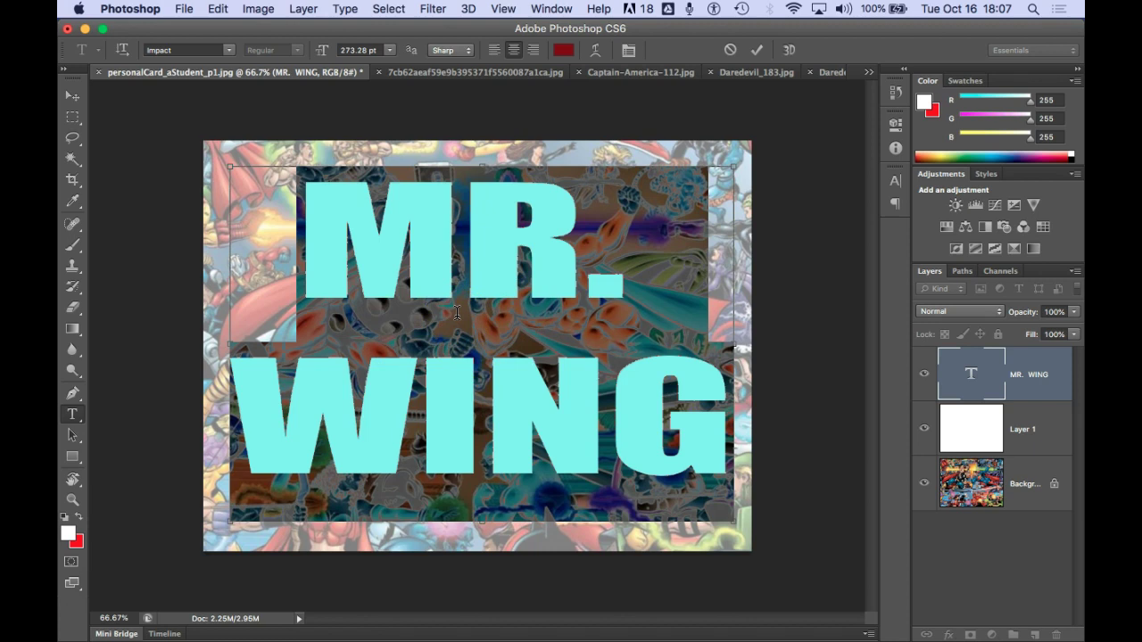
Set the two-line title's leading to 250 pt in the Character panel
{"action": "key", "text": "super+t"}
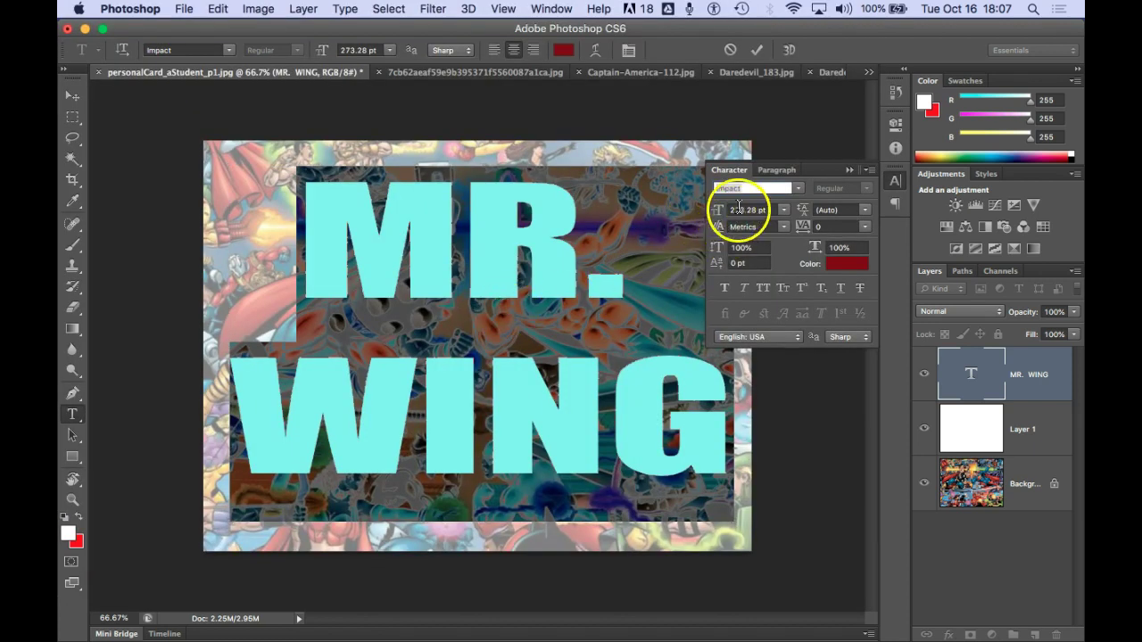
{"action": "left_click", "coordinate": [829, 211]}
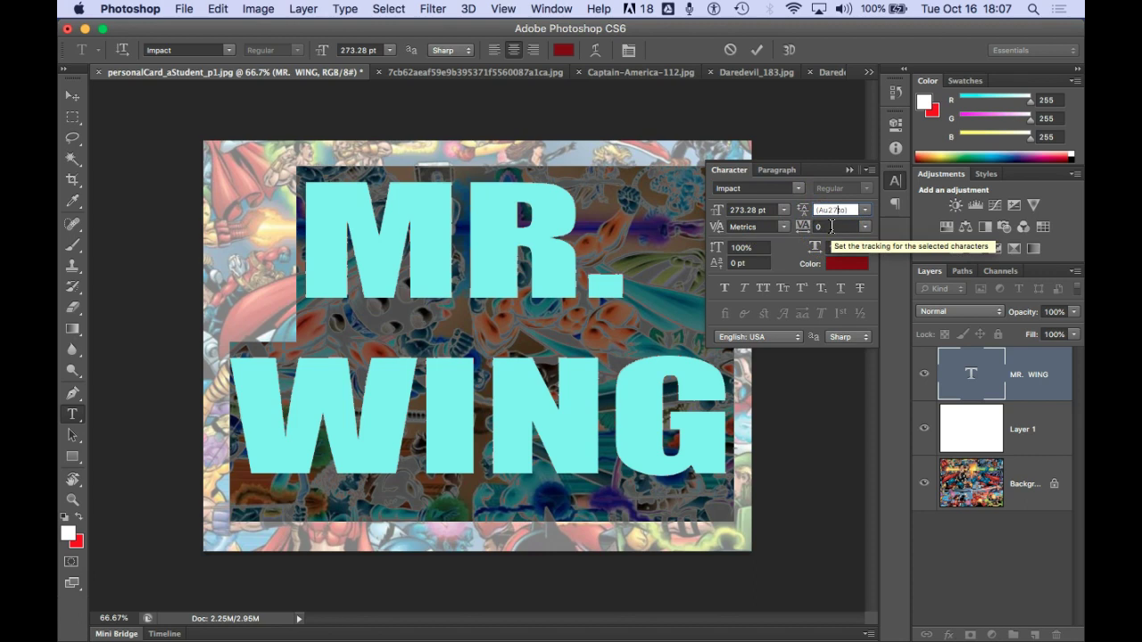
{"action": "type", "text": "327.94"}
{"action": "key", "text": "Return"}
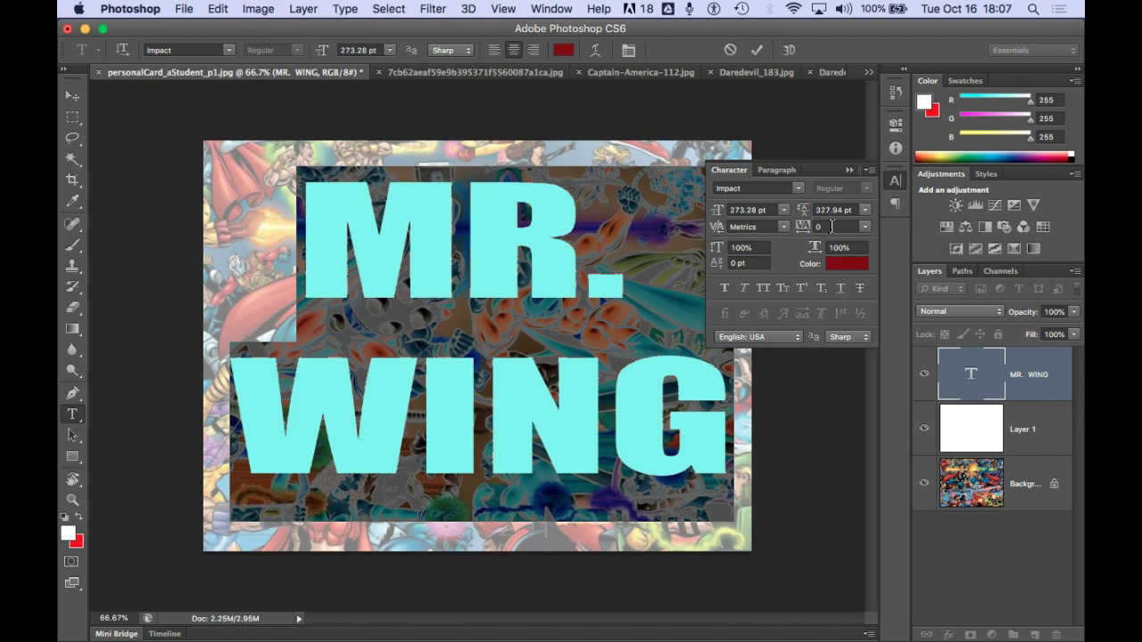
{"action": "left_click", "coordinate": [822, 209]}
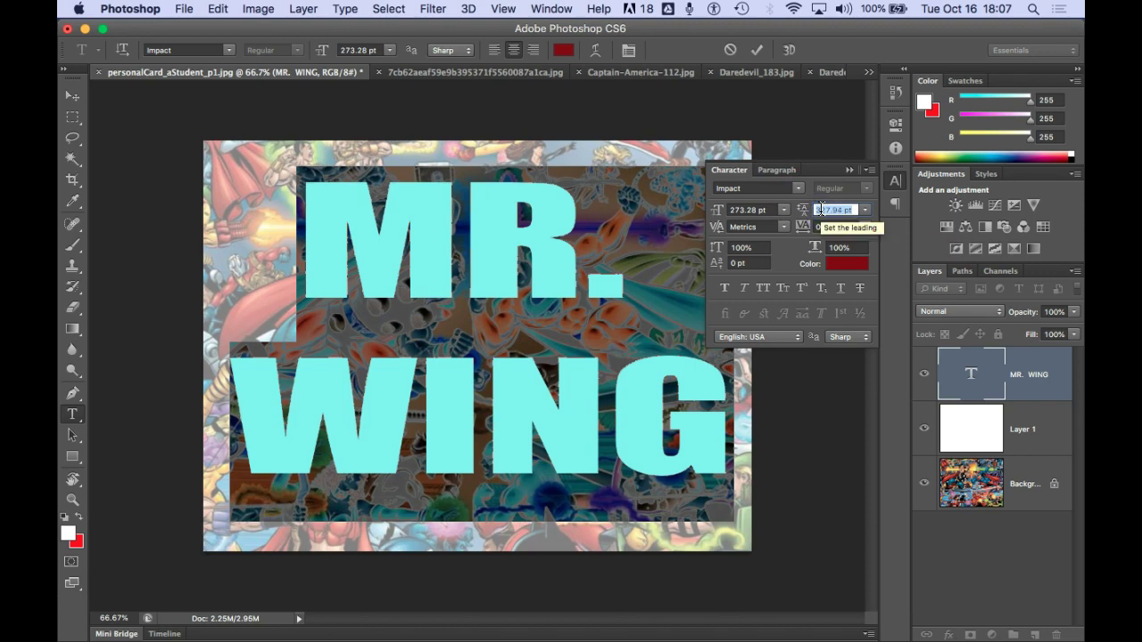
{"action": "key", "text": "BackSpace"}
{"action": "type", "text": "200"}
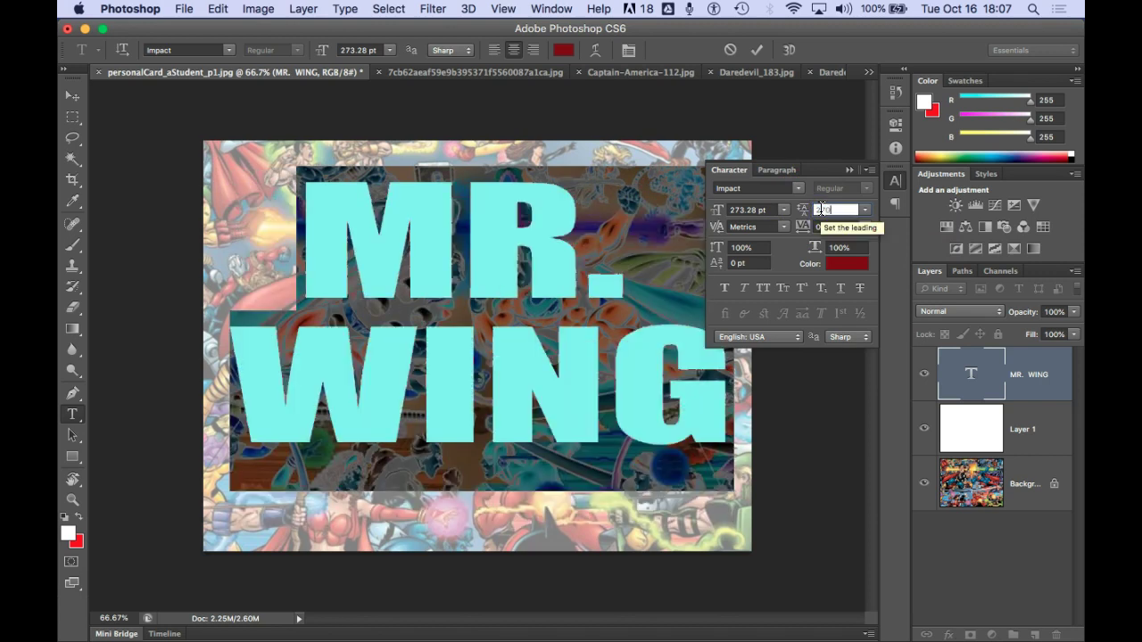
{"action": "key", "text": "Return"}
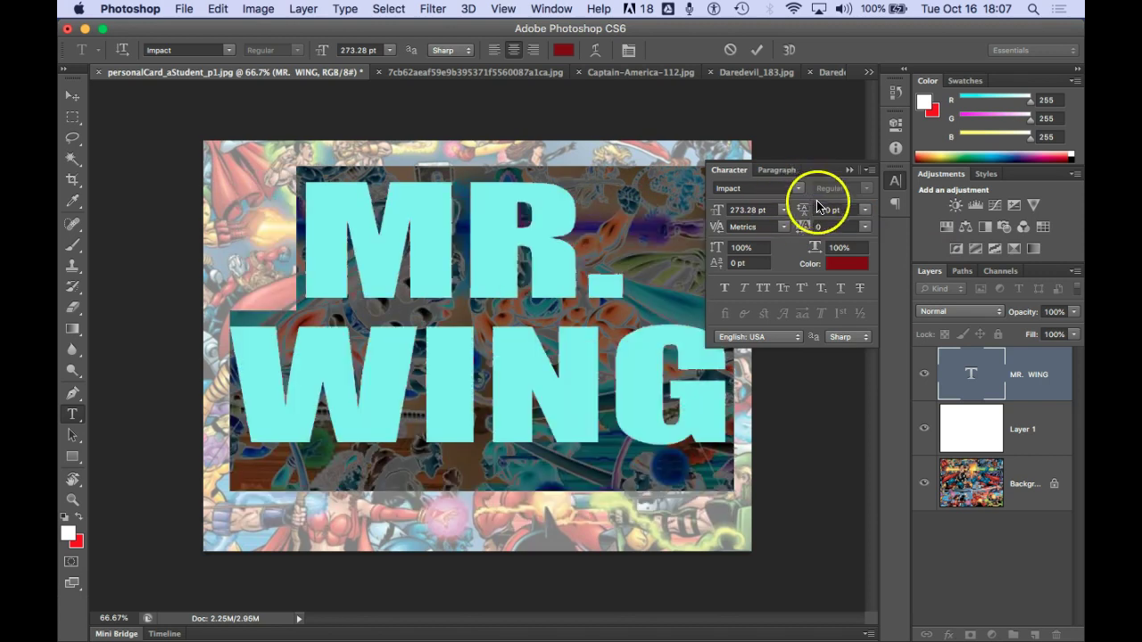
{"action": "left_click", "coordinate": [865, 211]}
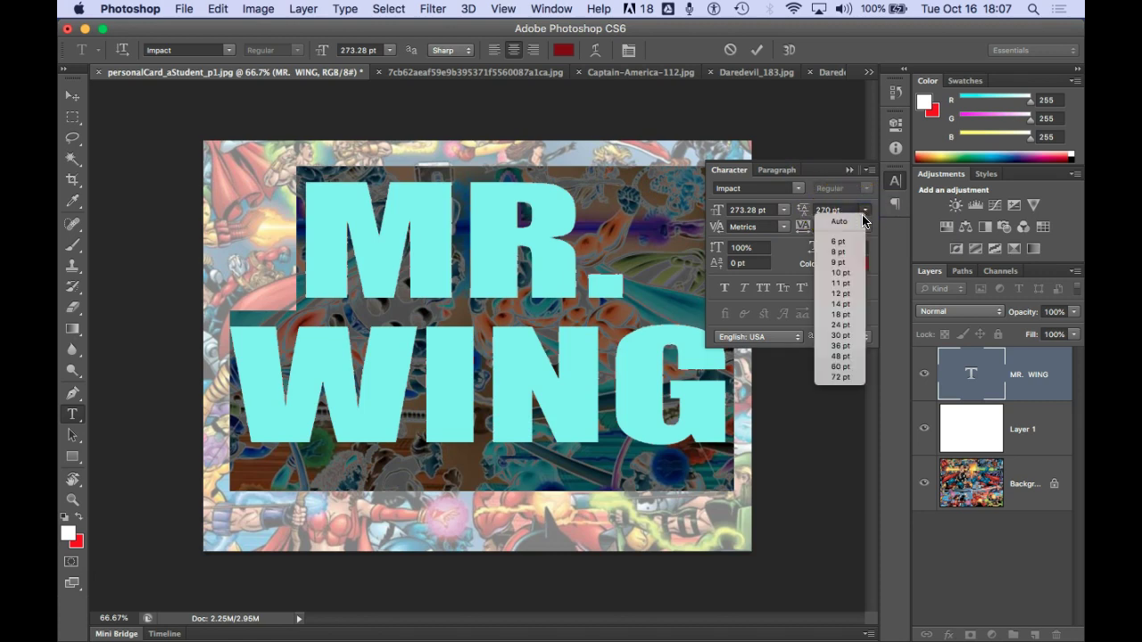
{"action": "left_click", "coordinate": [845, 377]}
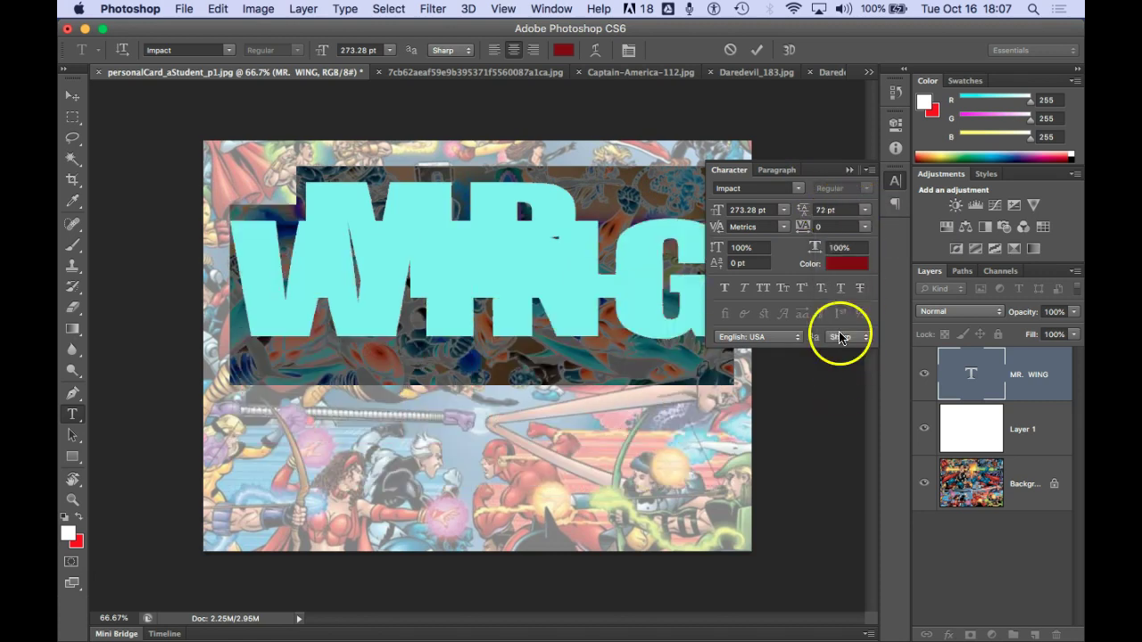
{"action": "left_click", "coordinate": [825, 210]}
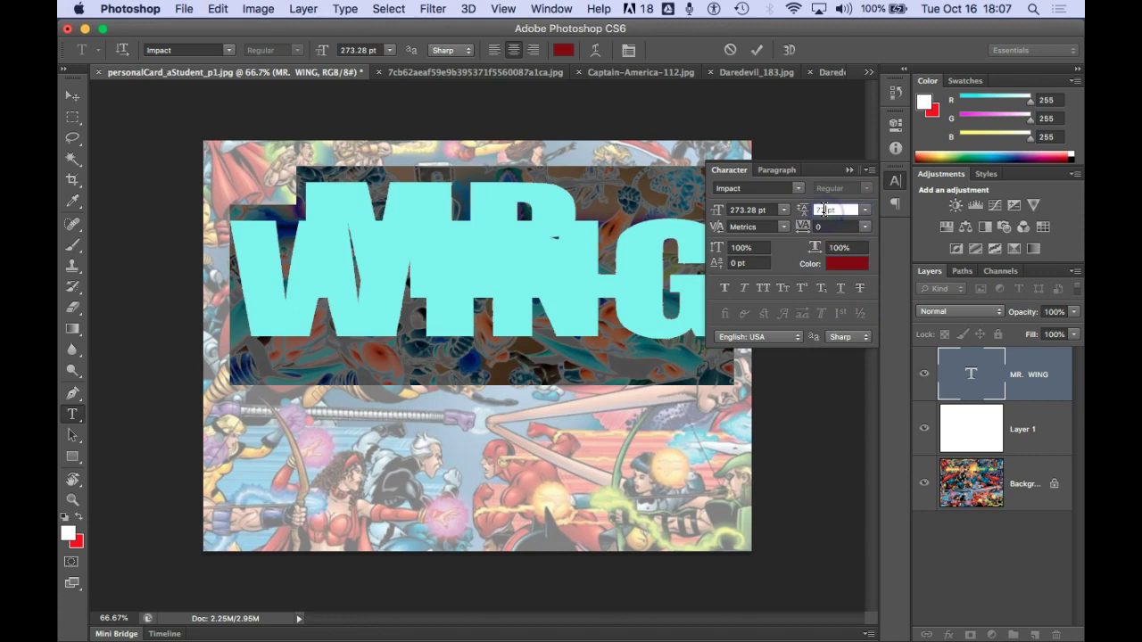
{"action": "type", "text": "25"}
{"action": "key", "text": "Return"}
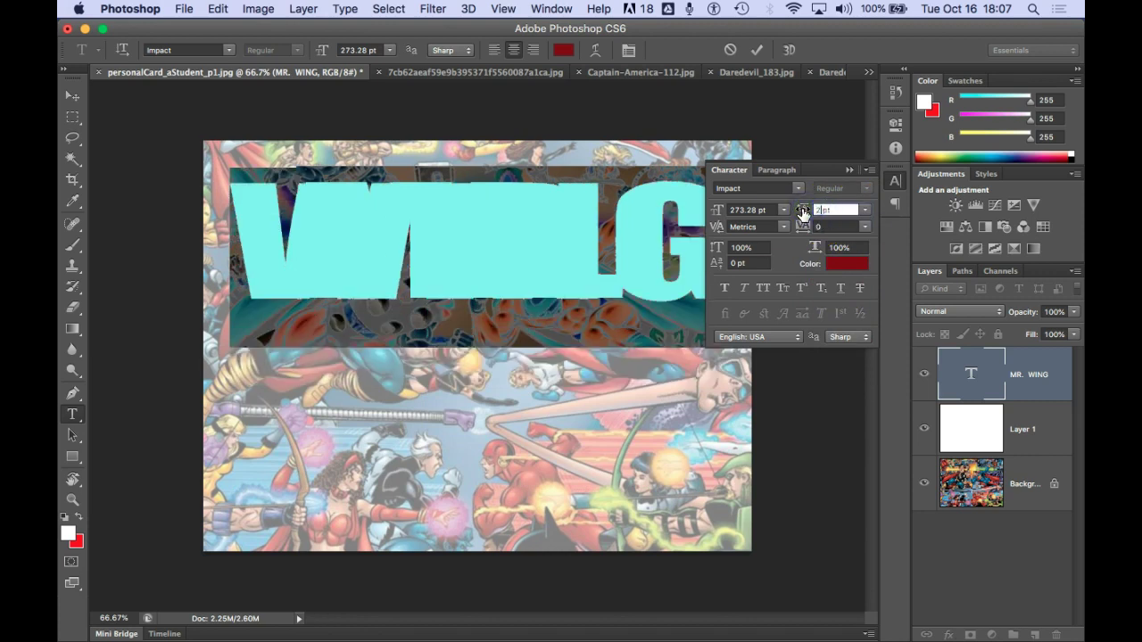
{"action": "type", "text": "0"}
{"action": "key", "text": "Return"}
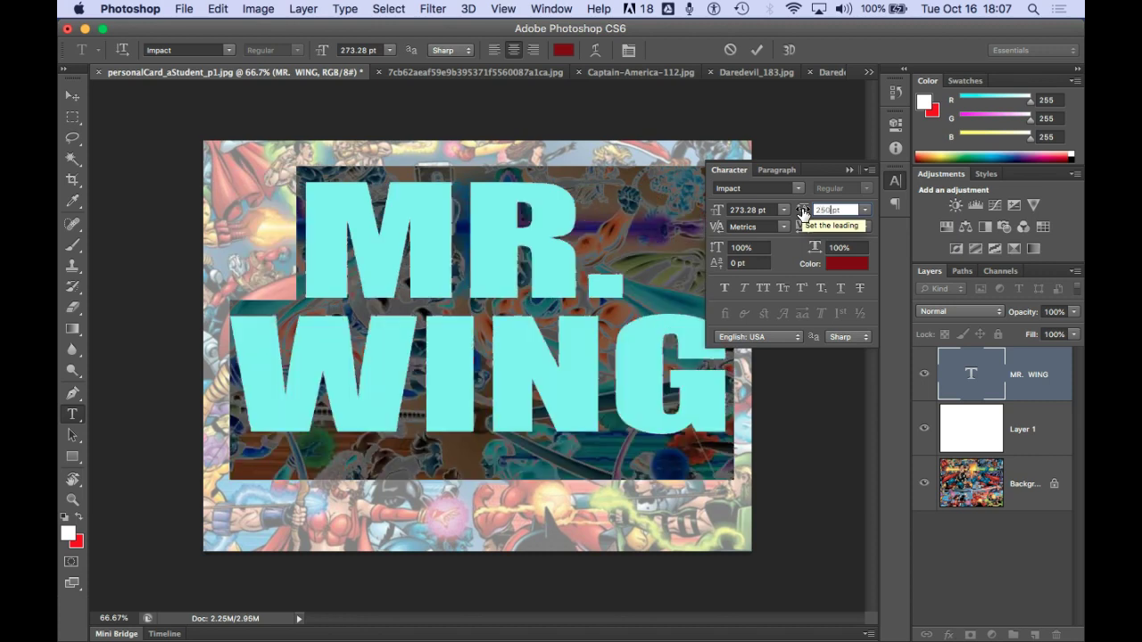
{"action": "left_click", "coordinate": [848, 171]}
Nudge MR. WING slightly lower and bring the X-Men cover document forward
{"action": "left_click", "coordinate": [72, 95]}
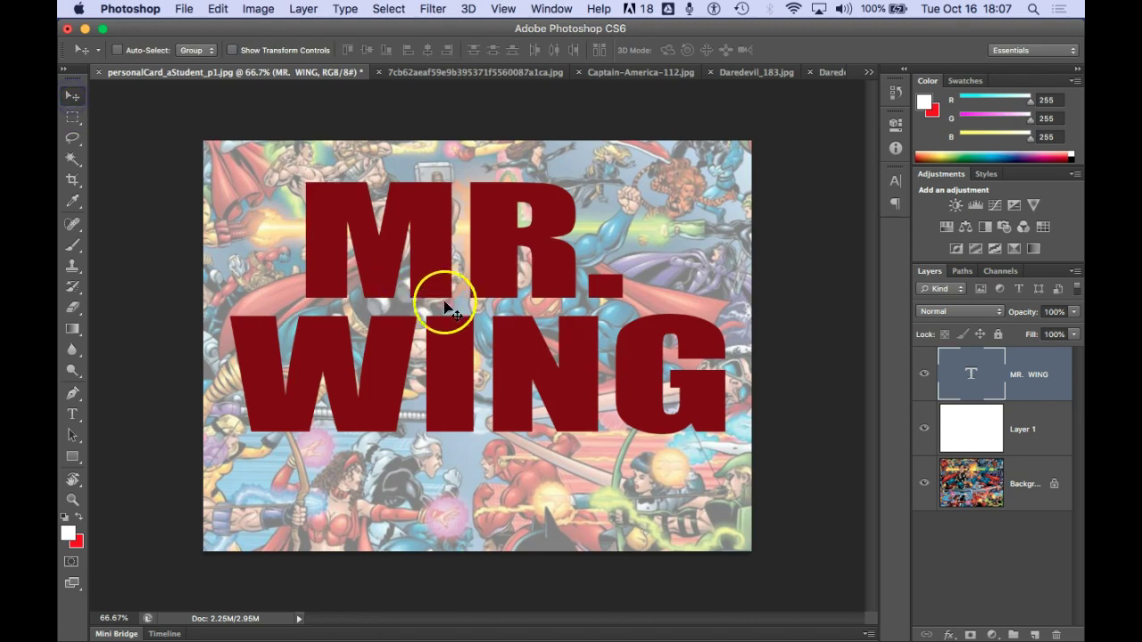
{"action": "left_click_drag", "start_coordinate": [434, 273], "coordinate": [441, 306]}
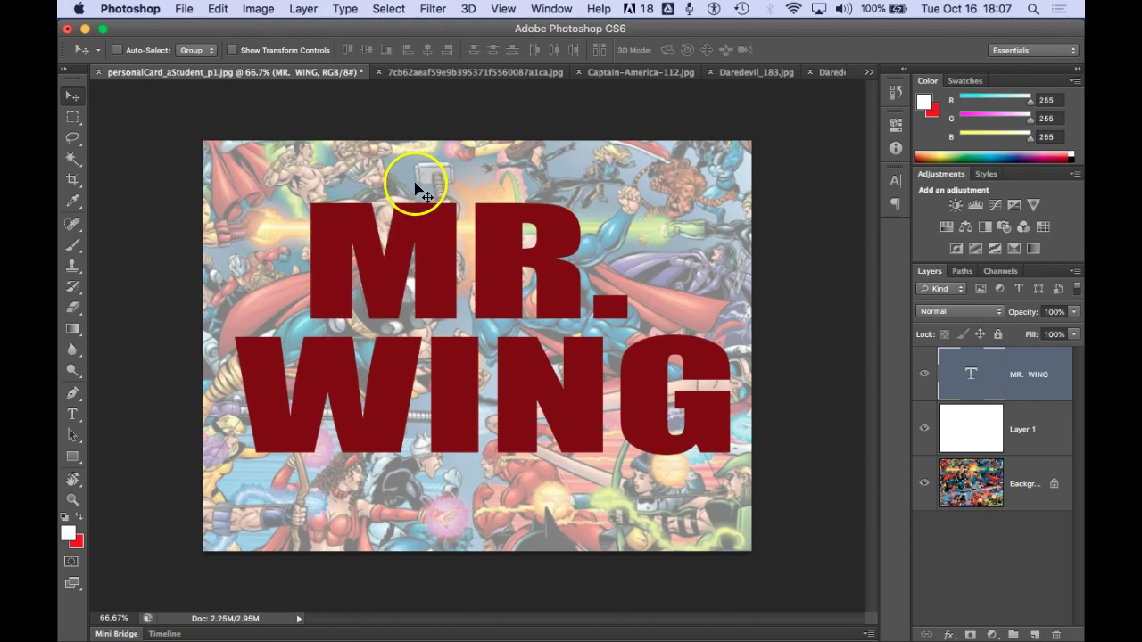
{"action": "left_click", "coordinate": [465, 73]}
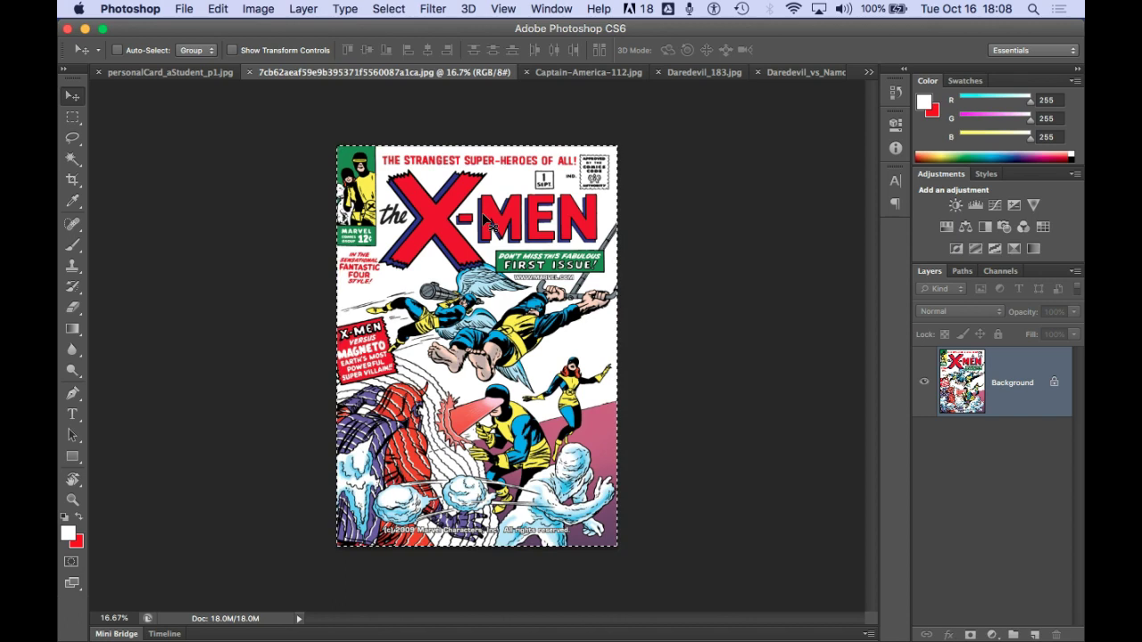
Paste the X-Men cover into the postcard as Layer 2 and zoom out to see it
{"action": "left_click", "coordinate": [148, 72]}
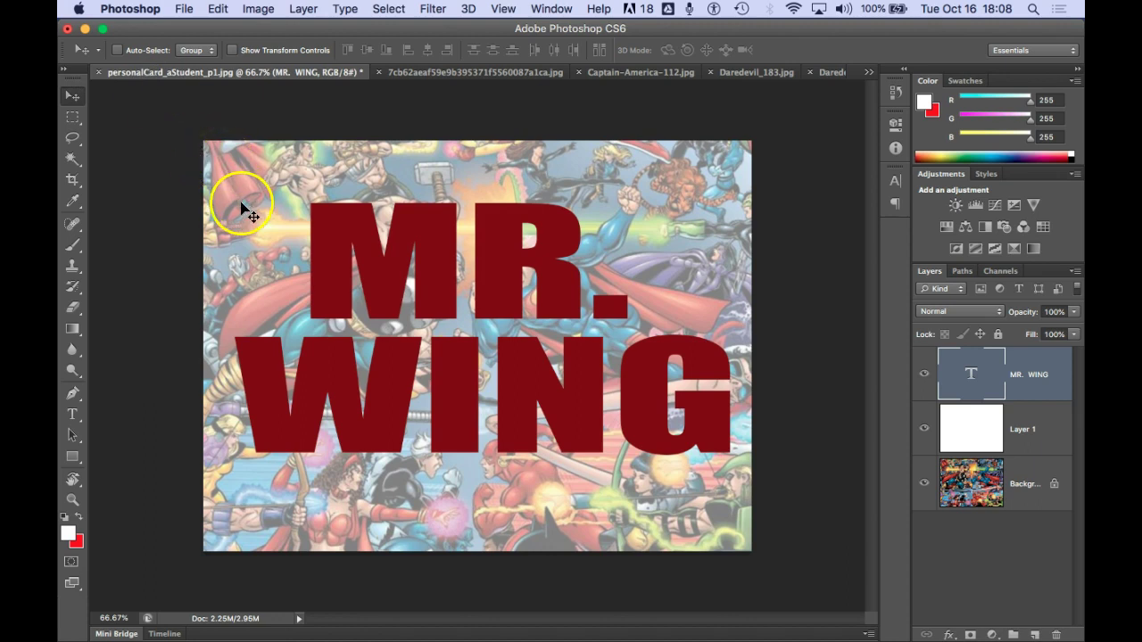
{"action": "key", "text": "super+v"}
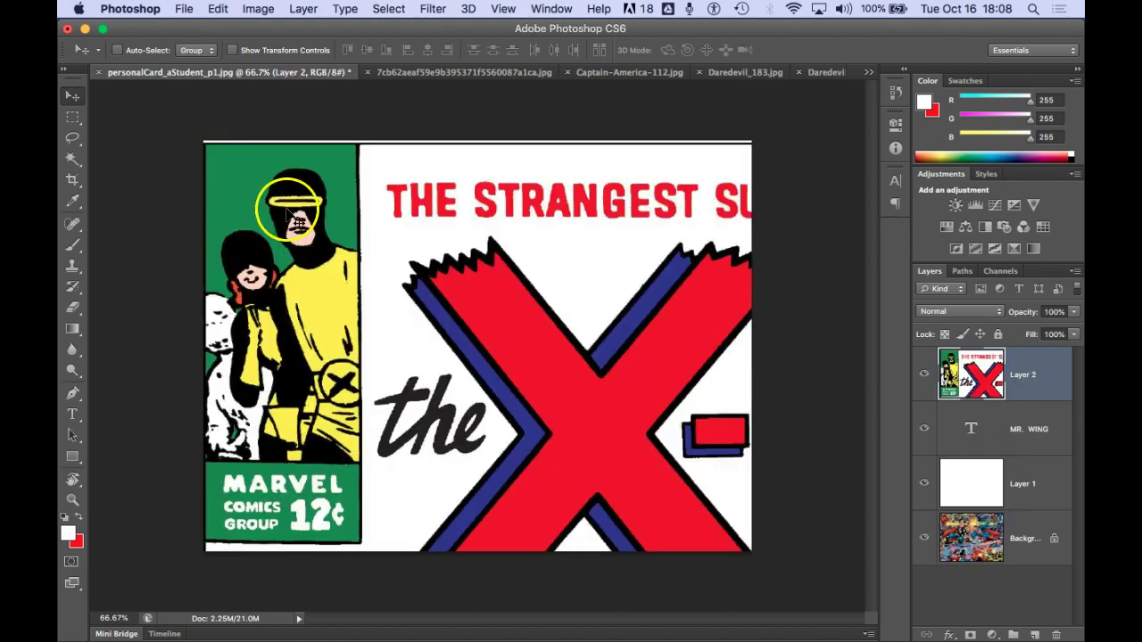
{"action": "key", "text": "super+minus"}
{"action": "key", "text": "super+minus"}
{"action": "key", "text": "super+minus"}
{"action": "key", "text": "super+minus"}
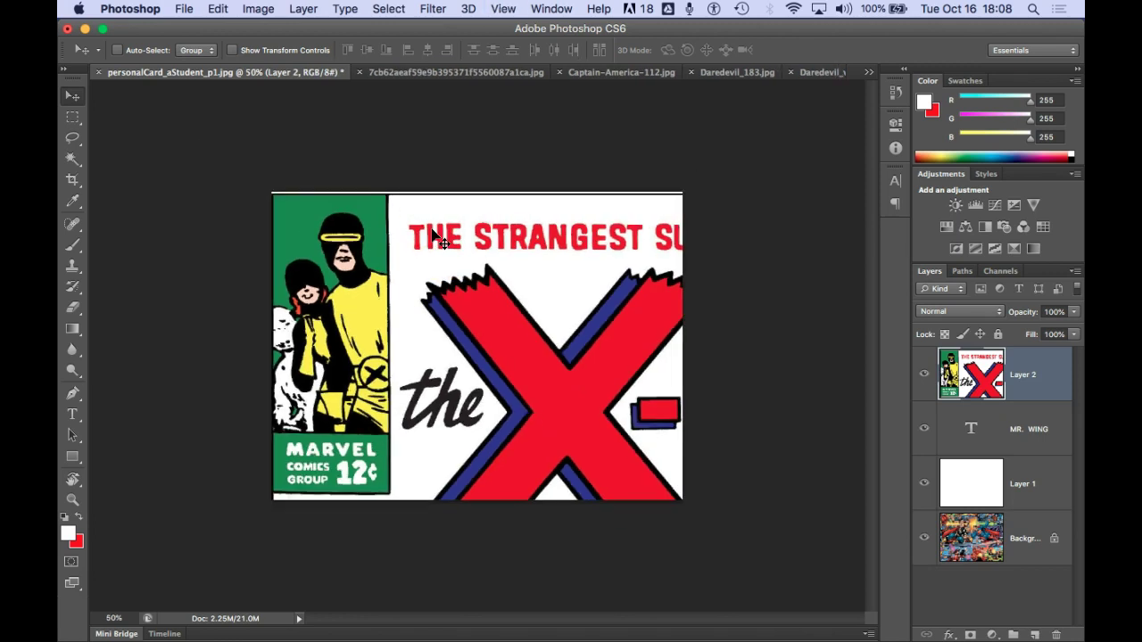
{"action": "key", "text": "super+minus"}
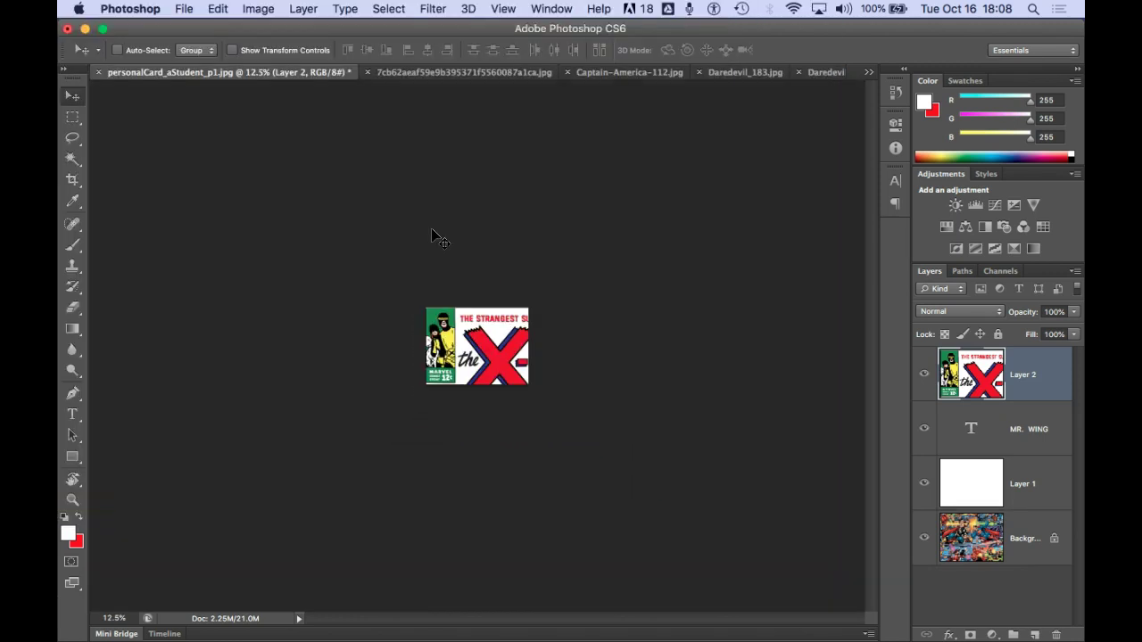
{"action": "key", "text": "super+minus"}
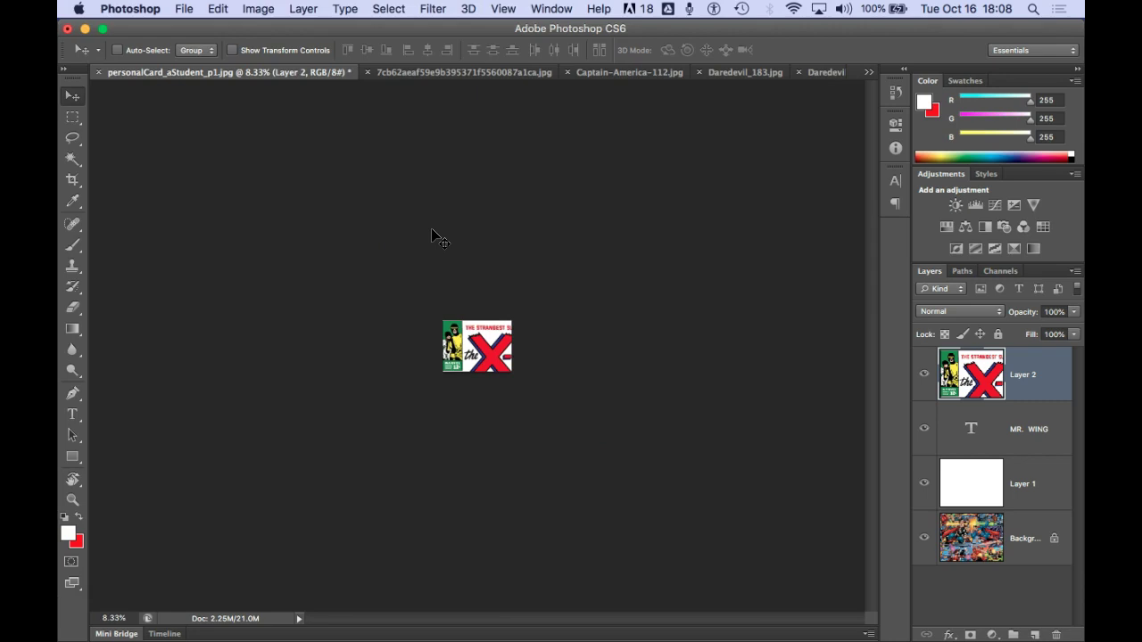
Shrink the X-Men cover, place it behind the M of MR., and stack it under the text
{"action": "key", "text": "super+t"}
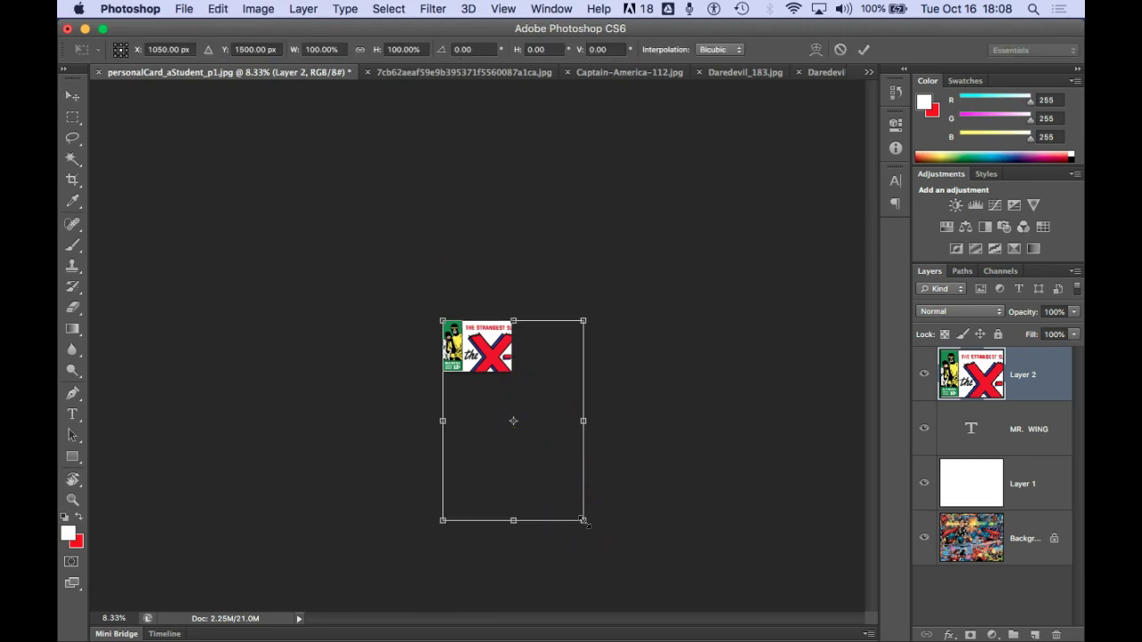
{"action": "left_click_drag", "start_coordinate": [583, 521], "coordinate": [466, 343]}
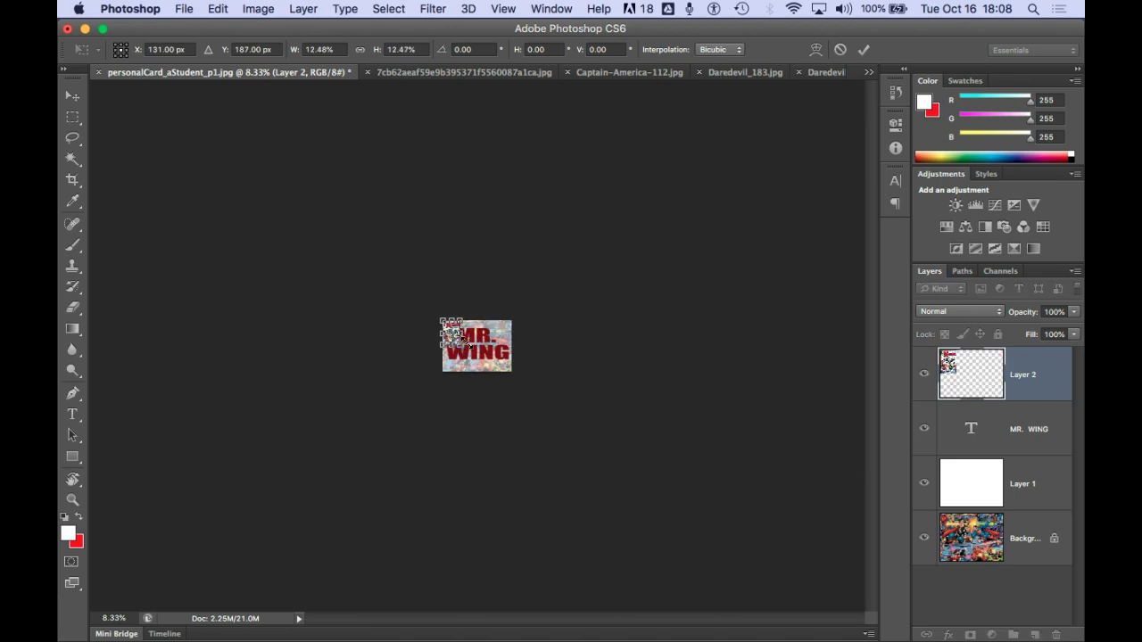
{"action": "key", "text": "super+0"}
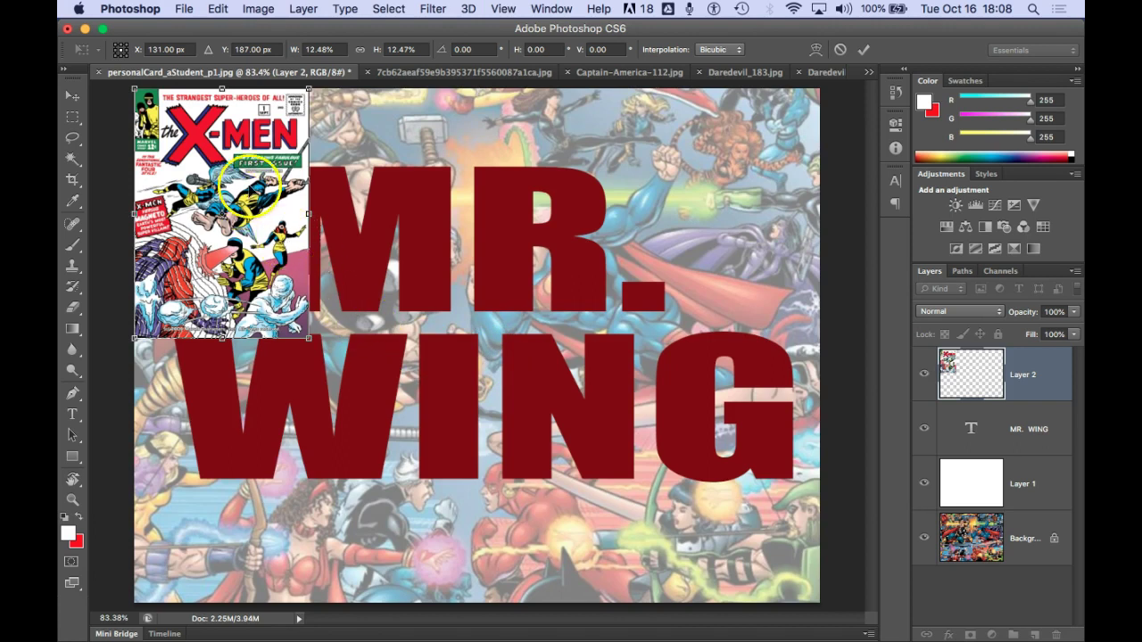
{"action": "left_click_drag", "start_coordinate": [291, 195], "coordinate": [431, 278]}
{"action": "left_click_drag", "start_coordinate": [438, 360], "coordinate": [470, 385]}
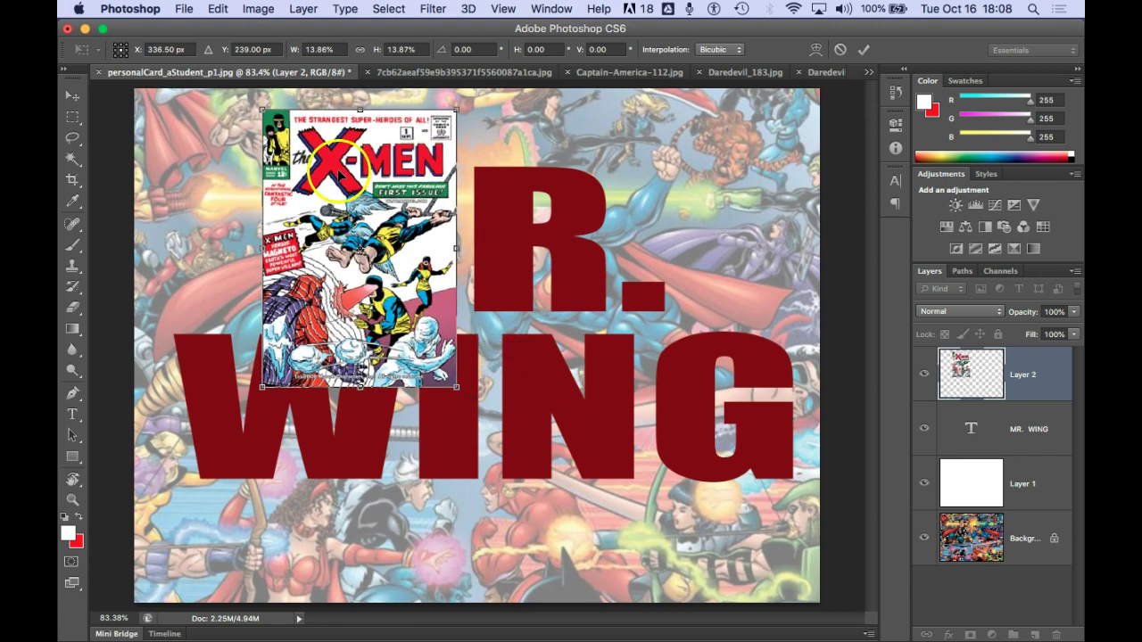
{"action": "left_click_drag", "start_coordinate": [339, 186], "coordinate": [333, 218]}
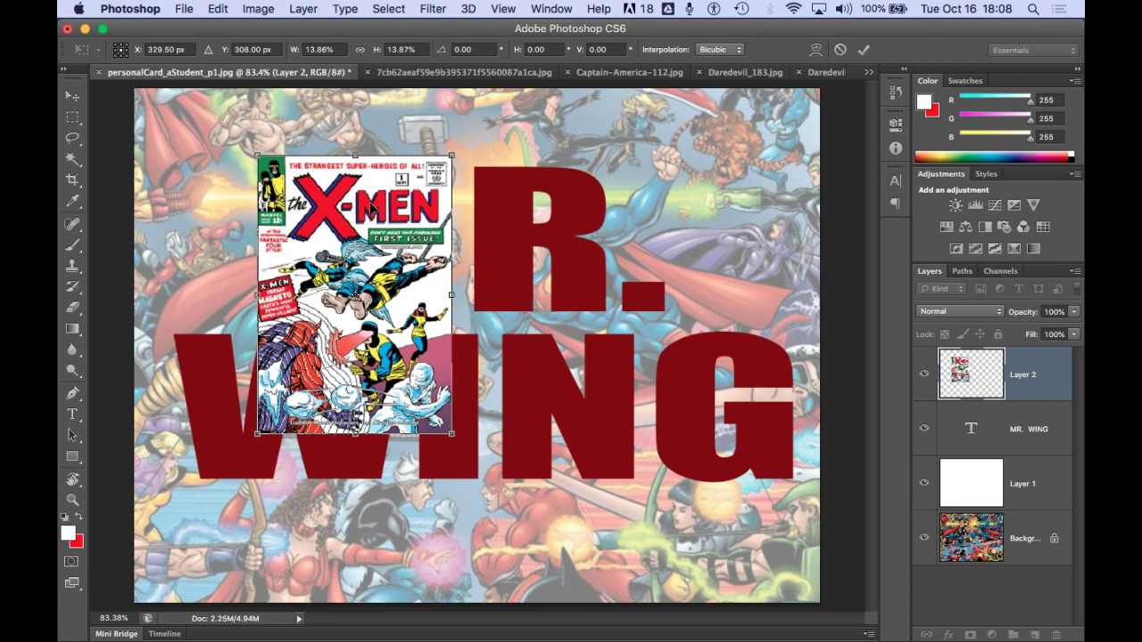
{"action": "key", "text": "Return"}
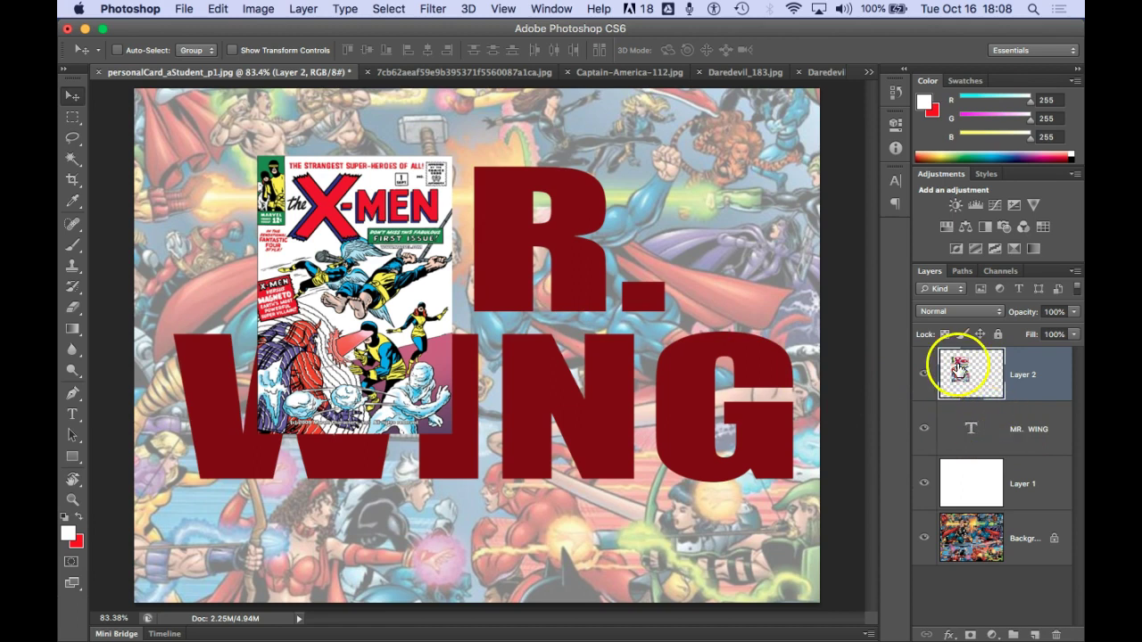
{"action": "left_click_drag", "start_coordinate": [968, 378], "coordinate": [969, 456]}
{"action": "left_click_drag", "start_coordinate": [335, 317], "coordinate": [336, 318]}
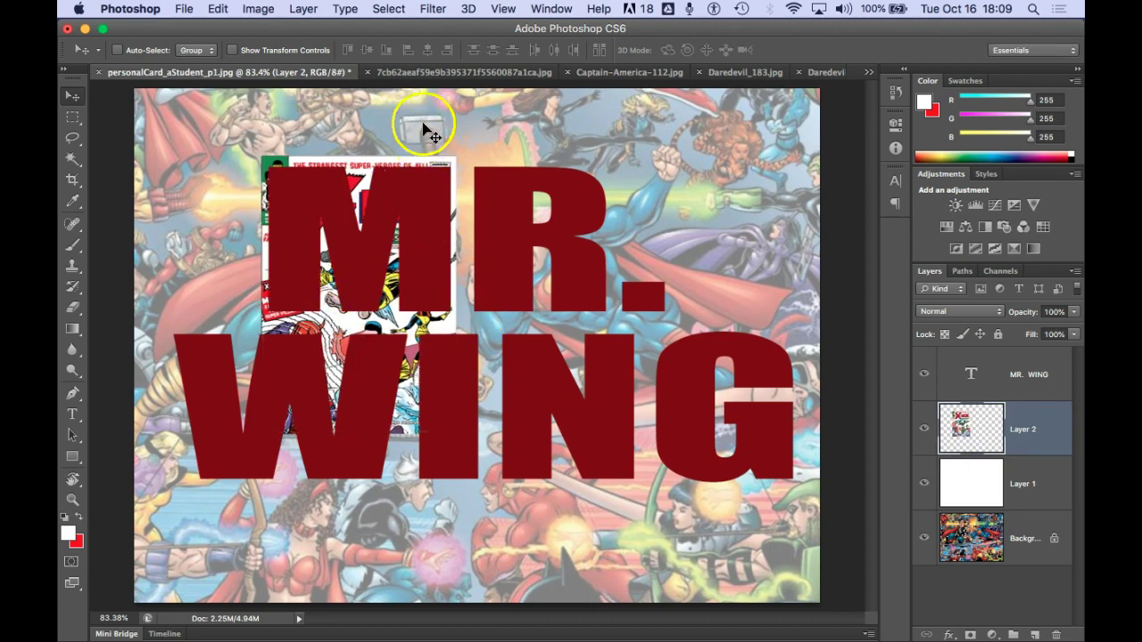
Close the X-Men cover and paste the whole Captain-America-112.jpg image into the postcard
{"action": "left_click", "coordinate": [420, 71]}
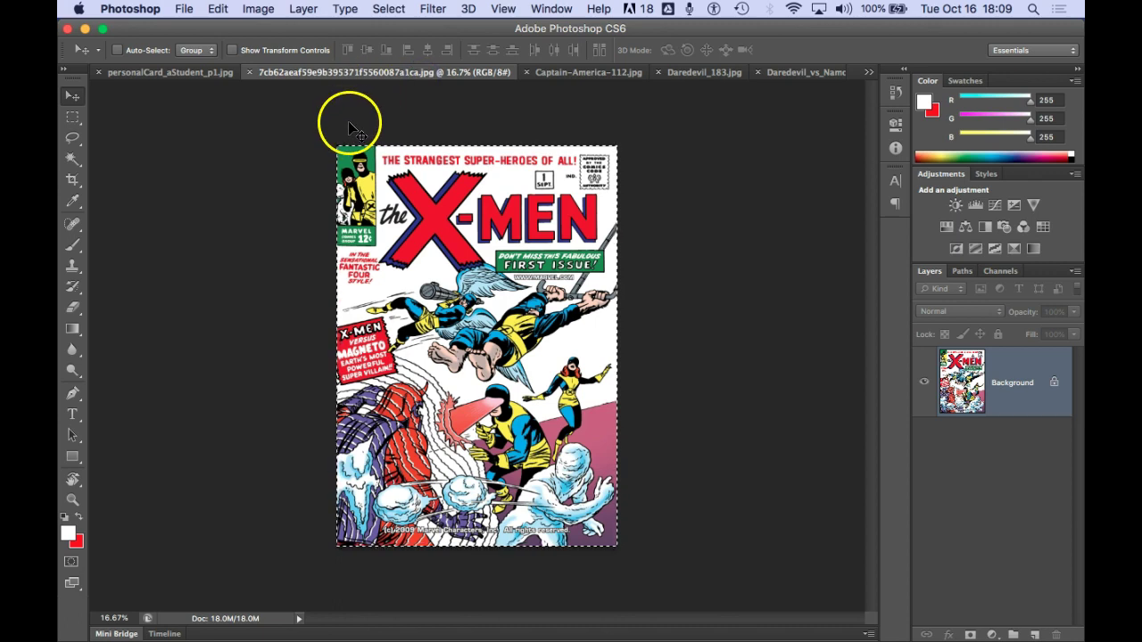
{"action": "key", "text": "super+w"}
{"action": "left_click", "coordinate": [429, 72]}
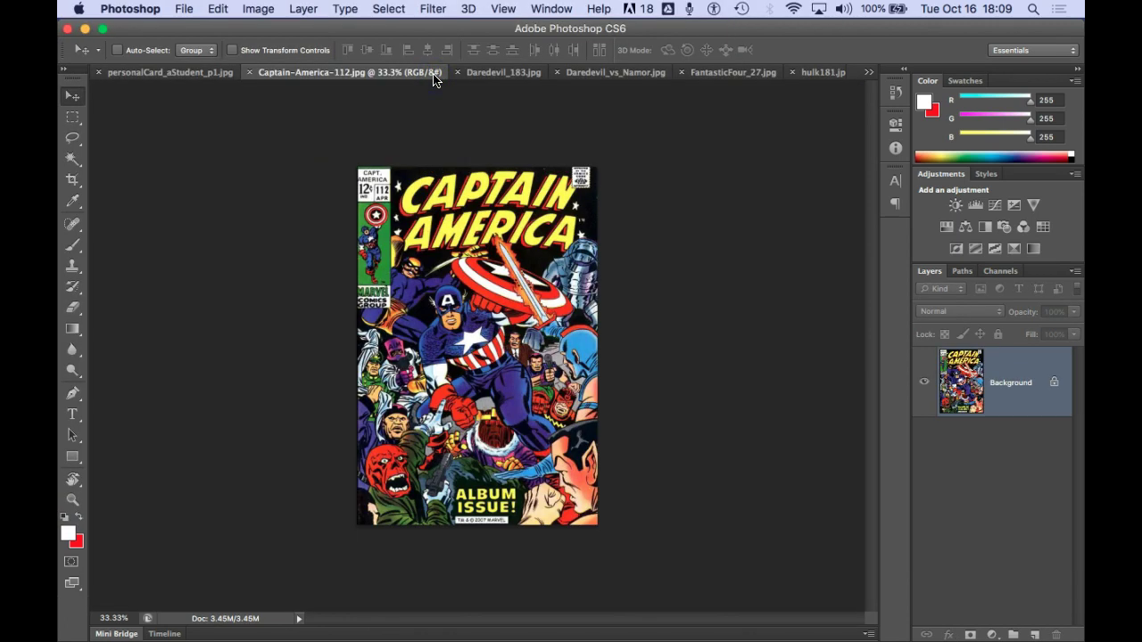
{"action": "key", "text": "super+a"}
{"action": "key", "text": "super+c"}
{"action": "left_click", "coordinate": [174, 73]}
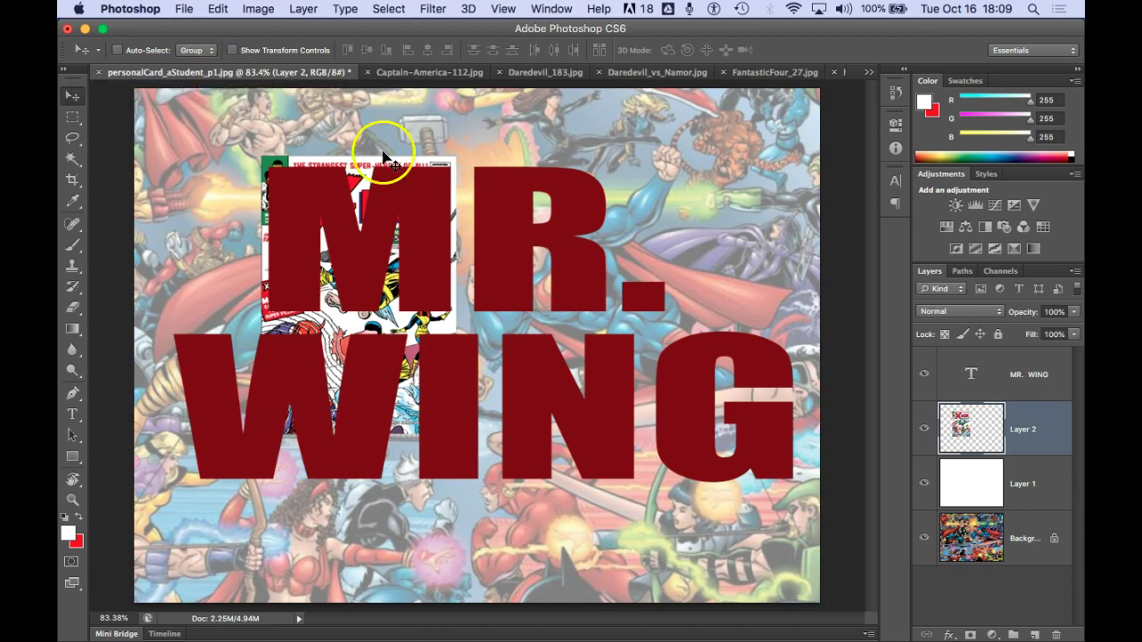
{"action": "key", "text": "super+v"}
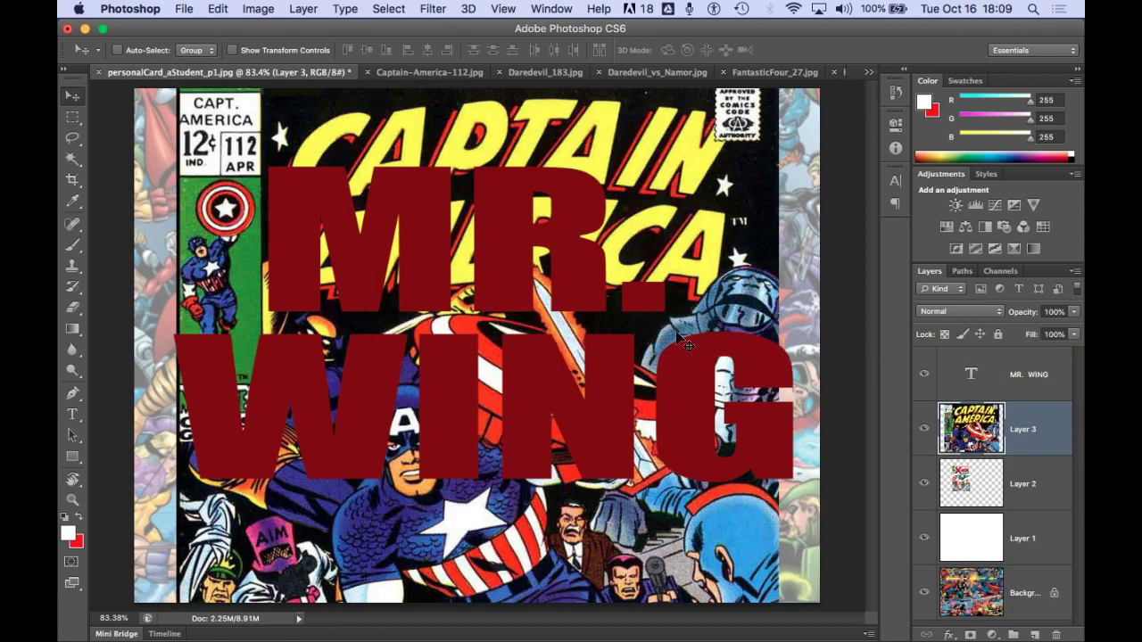
Shrink the Captain America cover and move it behind the R of MR
{"action": "key", "text": "super+minus"}
{"action": "key", "text": "super+minus"}
{"action": "key", "text": "super+minus"}
{"action": "key", "text": "super+minus"}
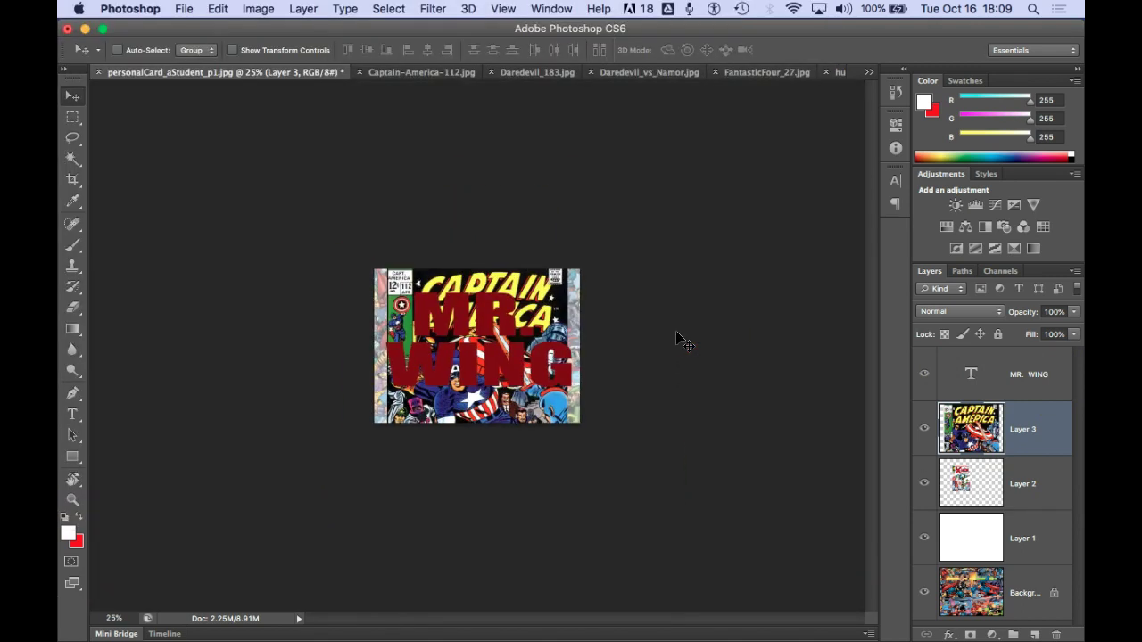
{"action": "key", "text": "super+t"}
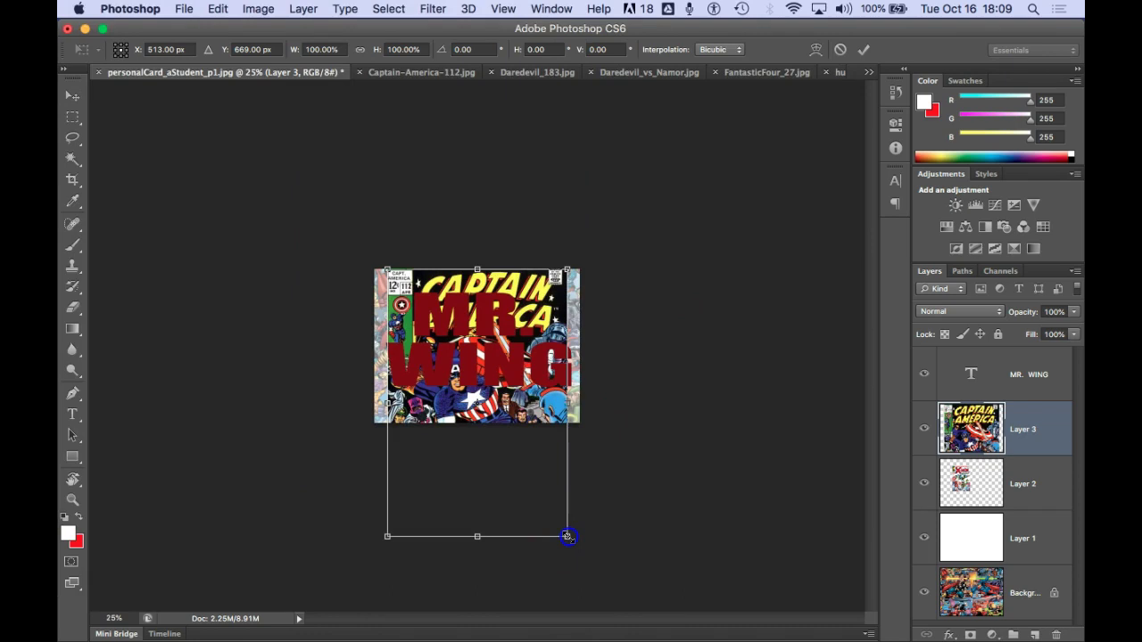
{"action": "left_click_drag", "start_coordinate": [567, 536], "coordinate": [439, 344]}
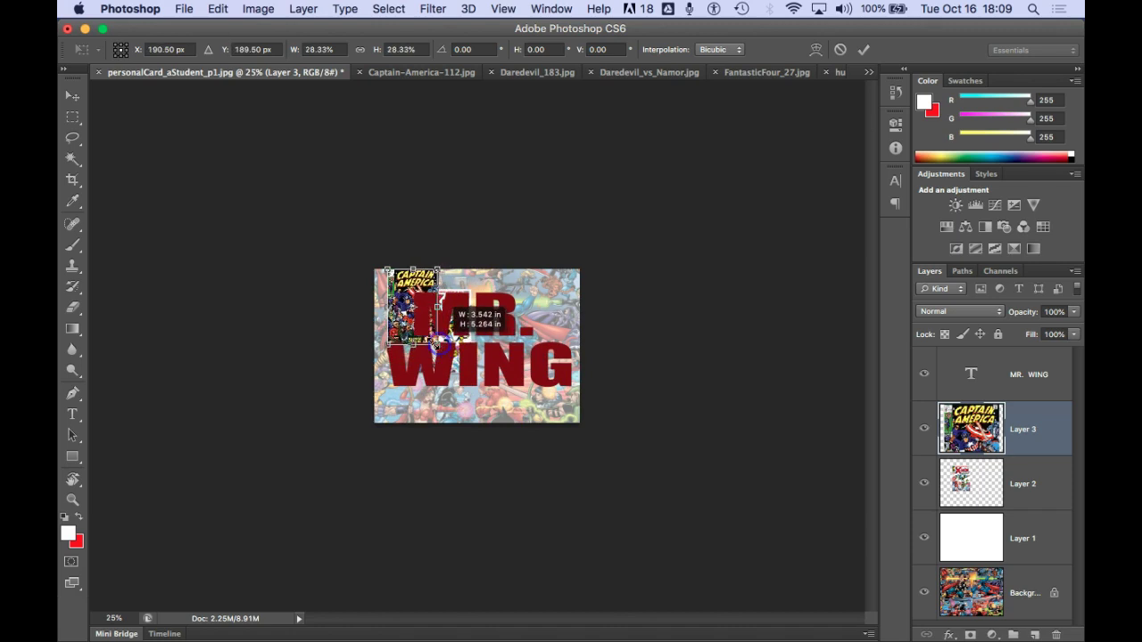
{"action": "left_click_drag", "start_coordinate": [408, 280], "coordinate": [493, 308]}
{"action": "key", "text": "super+0"}
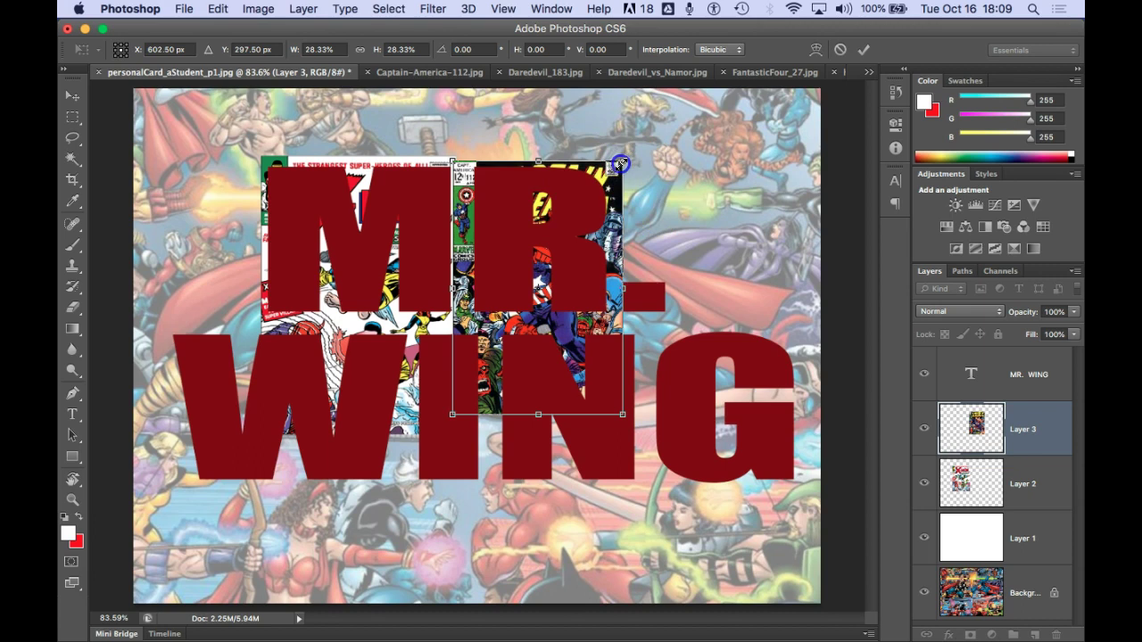
{"action": "left_click_drag", "start_coordinate": [619, 163], "coordinate": [617, 161]}
{"action": "left_click_drag", "start_coordinate": [451, 413], "coordinate": [471, 386]}
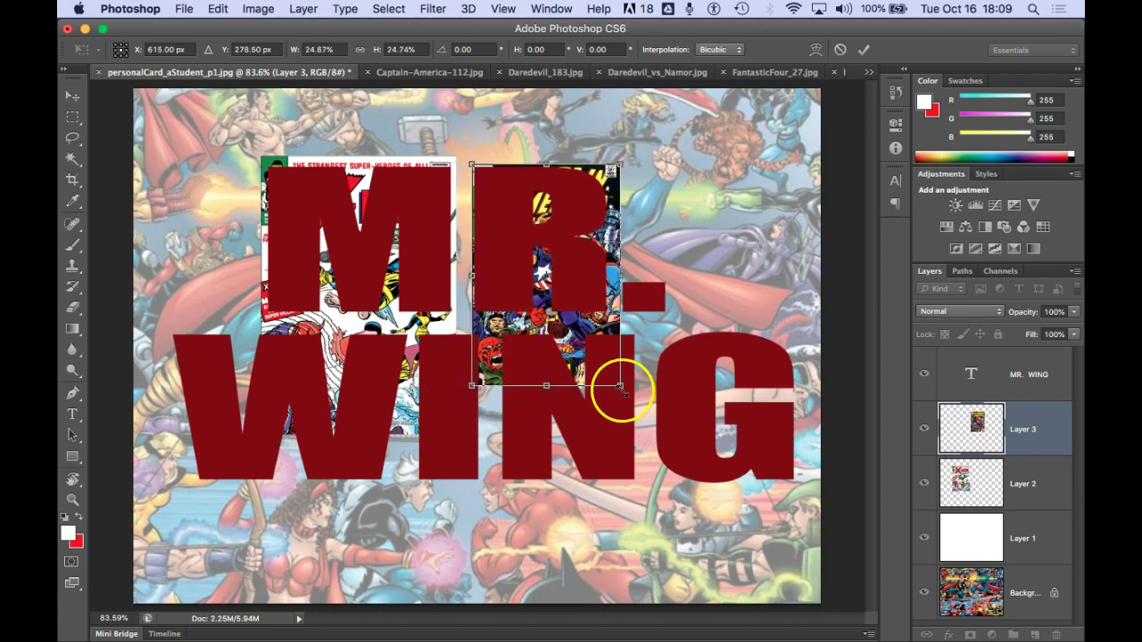
{"action": "left_click_drag", "start_coordinate": [620, 388], "coordinate": [608, 368]}
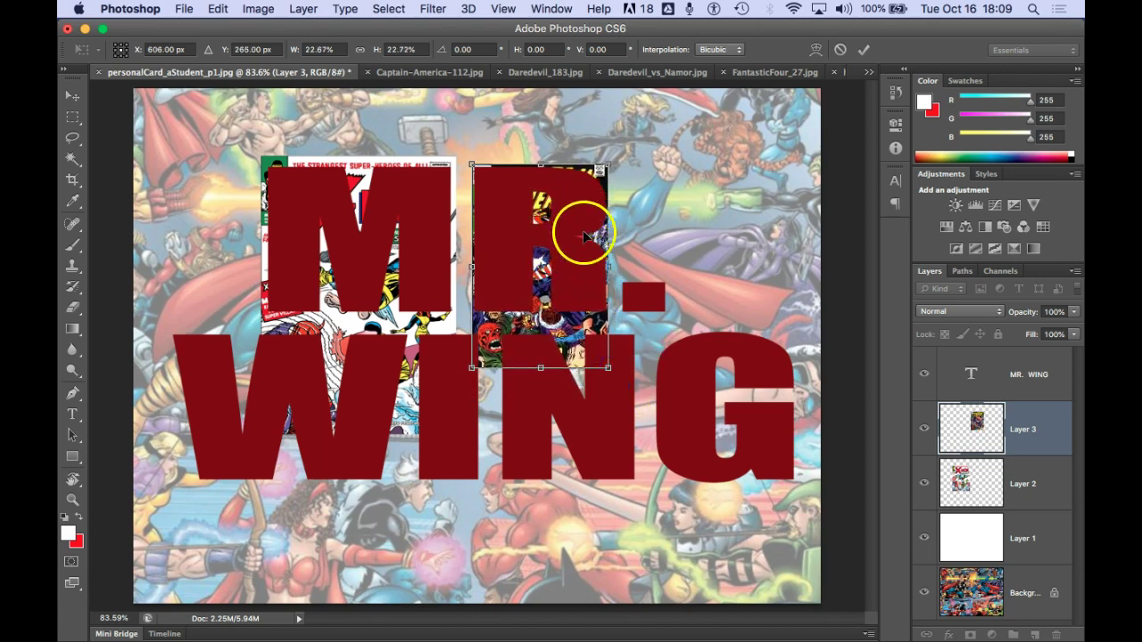
{"action": "left_click_drag", "start_coordinate": [542, 288], "coordinate": [541, 287]}
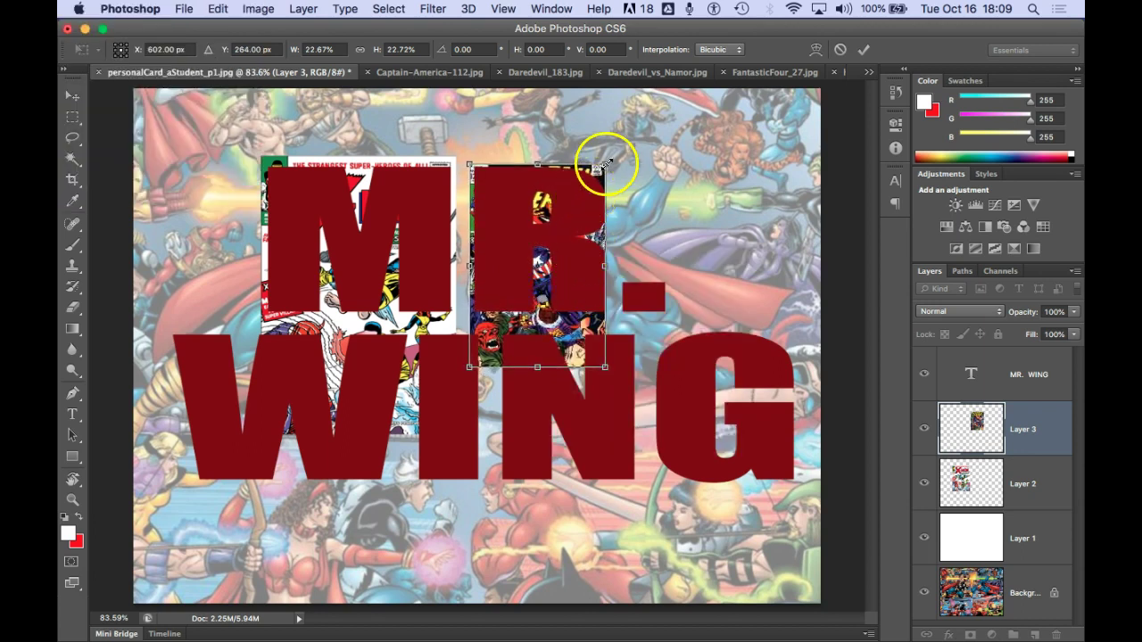
Fine-tune the Captain America cover's size and position over the R, then apply it
{"action": "key", "text": "super+minus"}
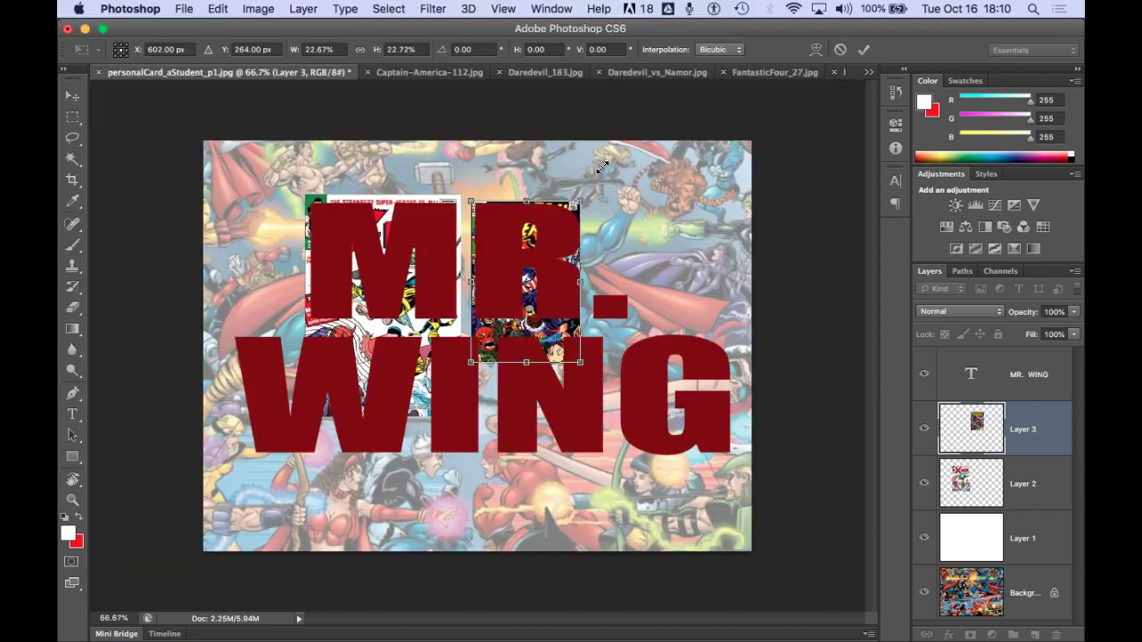
{"action": "key", "text": "super+plus"}
{"action": "key", "text": "super+plus"}
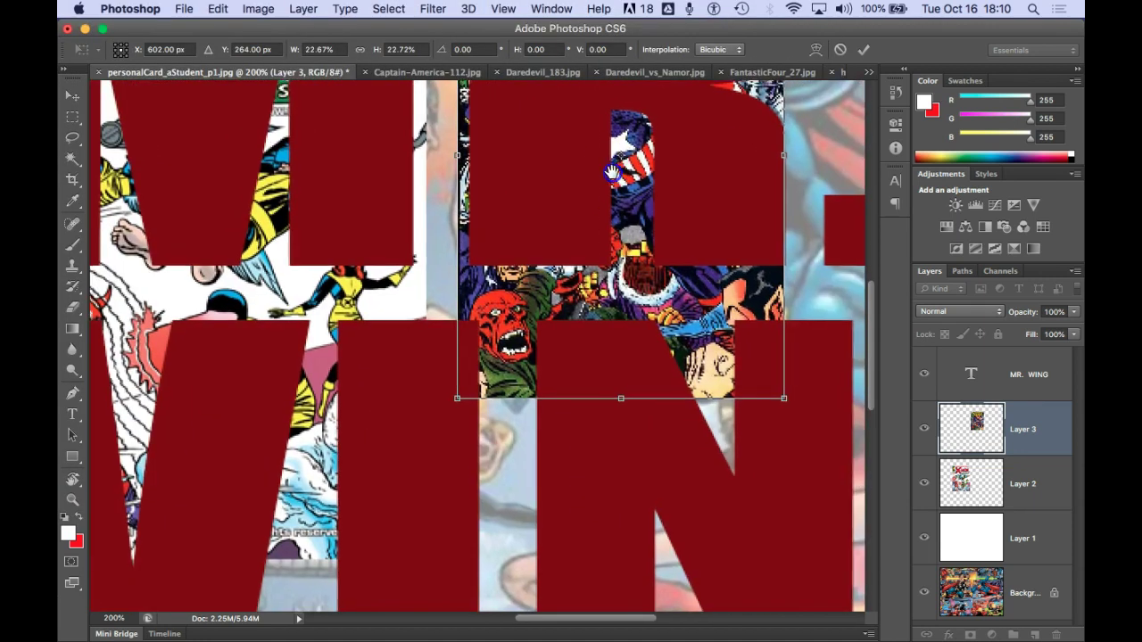
{"action": "left_click_drag", "start_coordinate": [594, 197], "coordinate": [471, 386]}
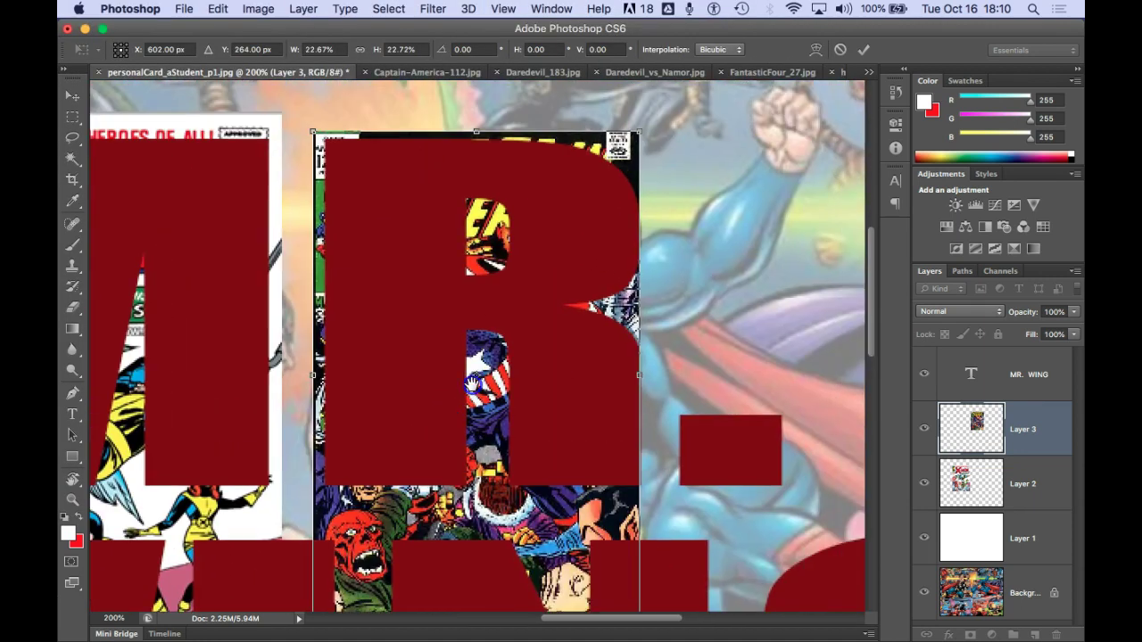
{"action": "left_click_drag", "start_coordinate": [642, 130], "coordinate": [643, 127]}
{"action": "key", "text": "Right"}
{"action": "key", "text": "Right"}
{"action": "key", "text": "Right"}
{"action": "key", "text": "super+0"}
{"action": "left_click", "coordinate": [619, 146]}
{"action": "key", "text": "Return"}
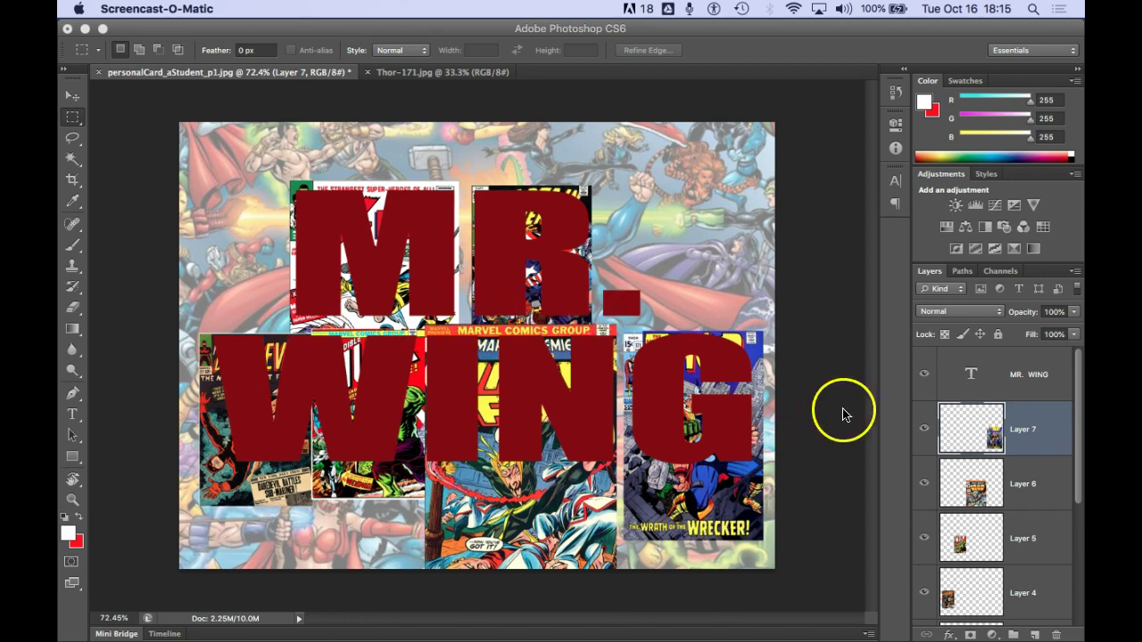
Turn off the MR. WING text layer's visibility to reveal the comic-cover collage
{"action": "left_click", "coordinate": [924, 375]}
{"action": "left_click", "coordinate": [925, 375]}
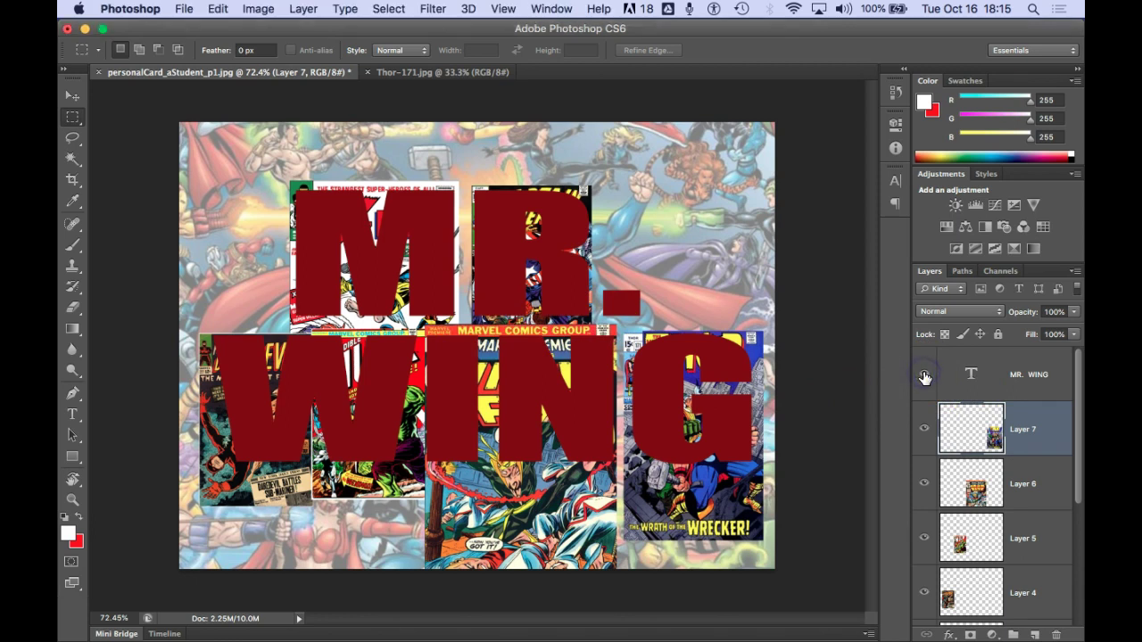
{"action": "left_click", "coordinate": [924, 376]}
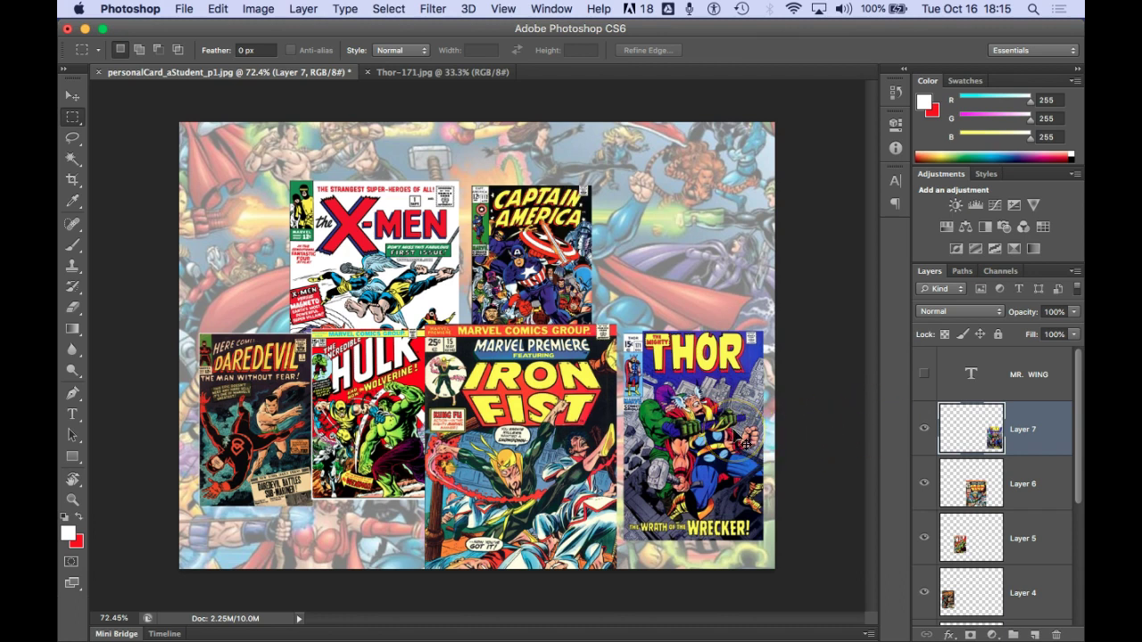
Save the postcard to the Desktop as layered Photoshop file personalCard_aStudent_p1.psd
{"action": "key", "text": "super+shift+s"}
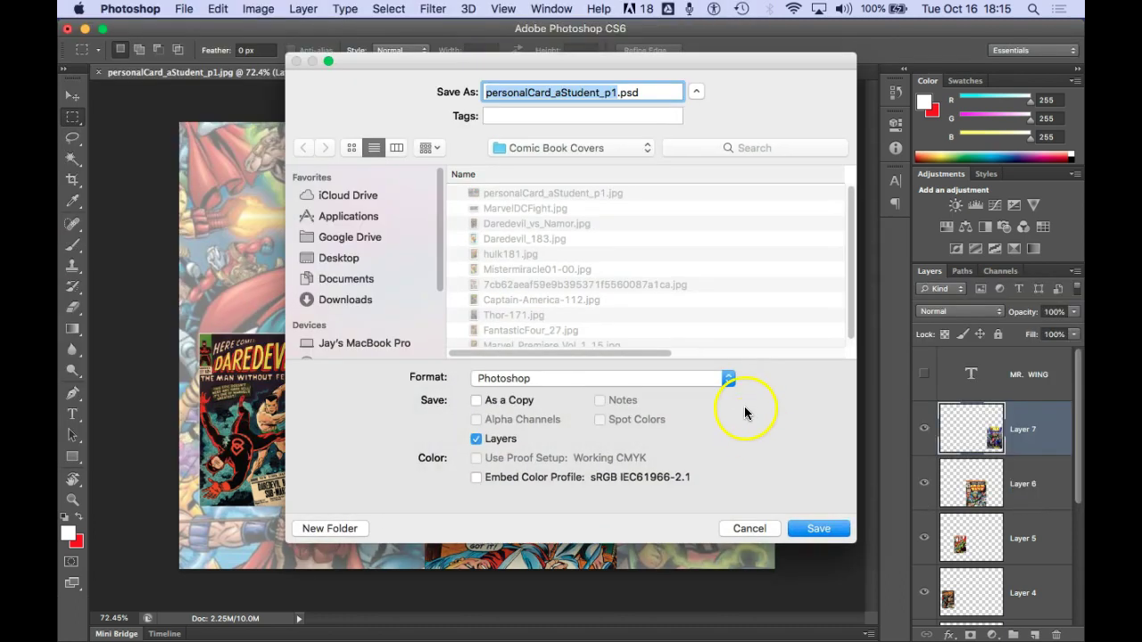
{"action": "left_click", "coordinate": [337, 259]}
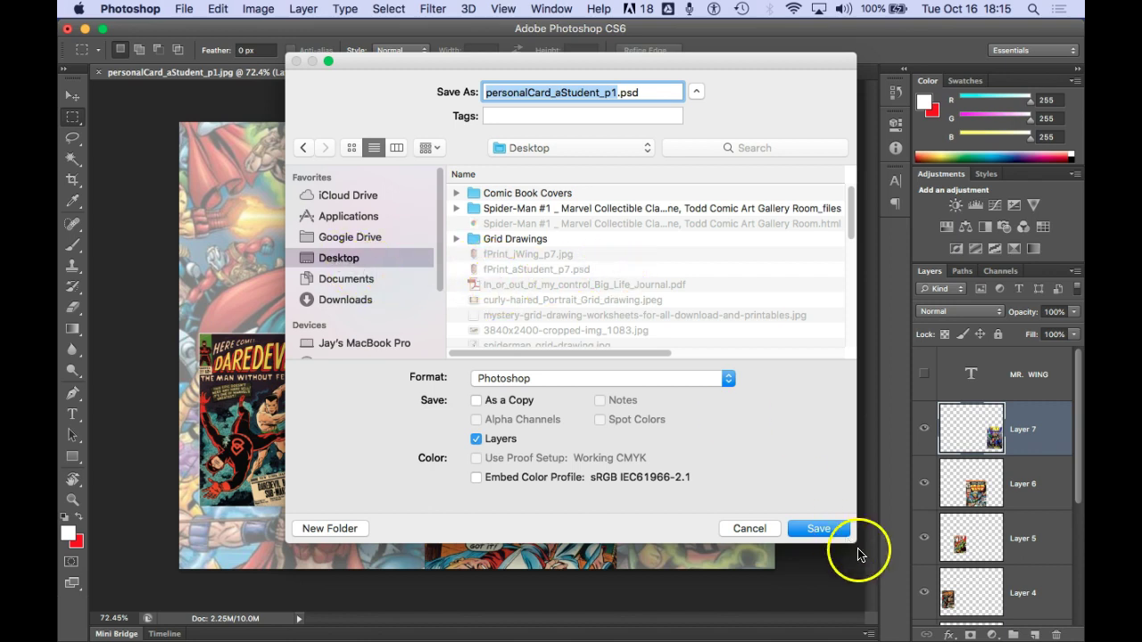
{"action": "left_click", "coordinate": [820, 531]}
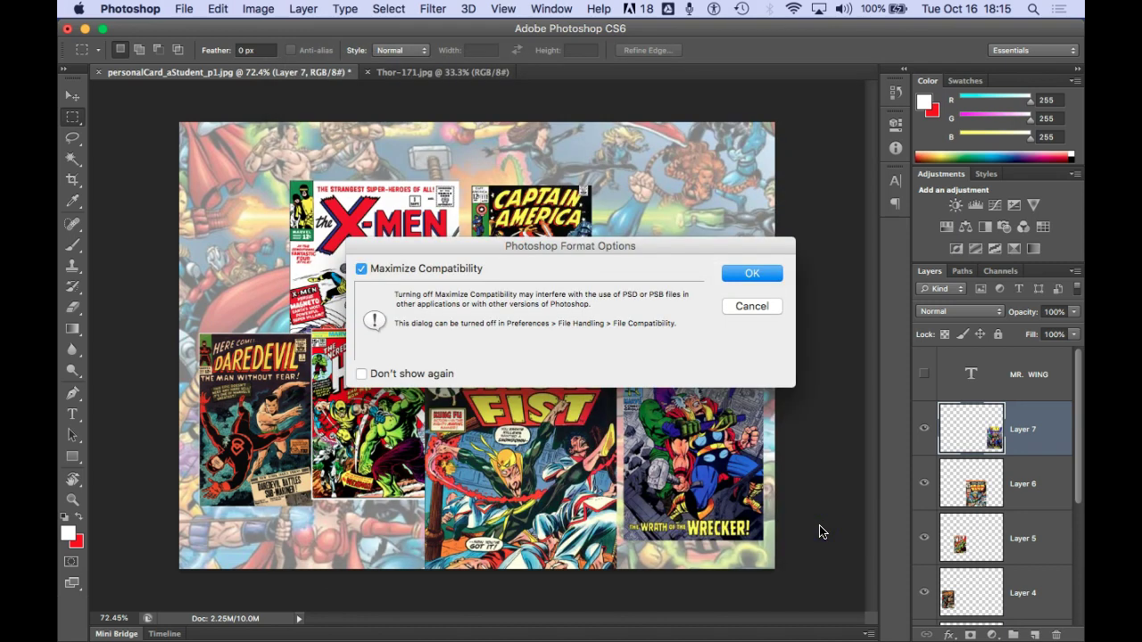
{"action": "left_click", "coordinate": [754, 274]}
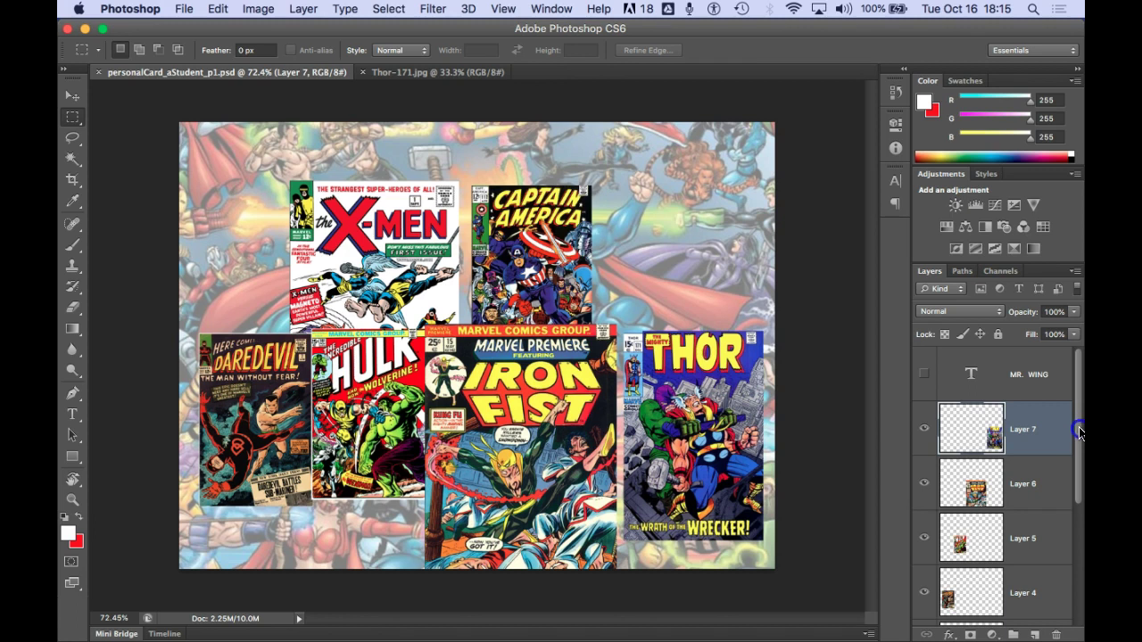
Select the comic-cover layers, Layer 7 through Layer 2
{"action": "mouse_move", "coordinate": [1079, 435]}
{"action": "left_mouse_down"}
{"action": "mouse_move", "coordinate": [1079, 480]}
{"action": "mouse_move", "coordinate": [1081, 417]}
{"action": "left_mouse_up"}
{"action": "left_click", "coordinate": [1027, 478], "text": "shift"}
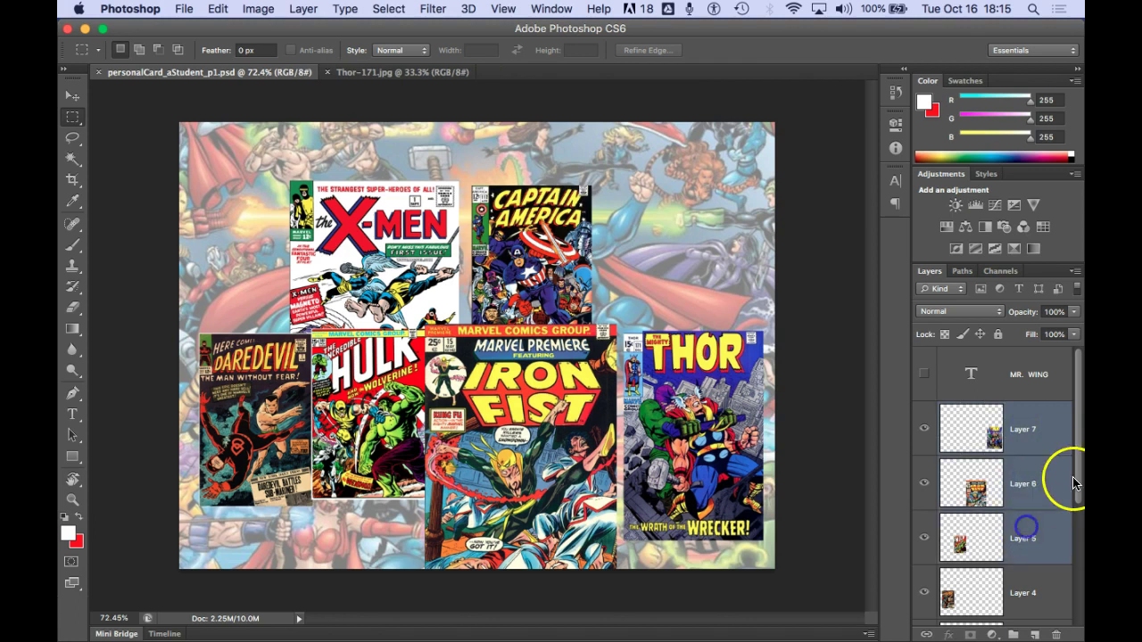
{"action": "left_click_drag", "start_coordinate": [1077, 479], "coordinate": [1077, 554]}
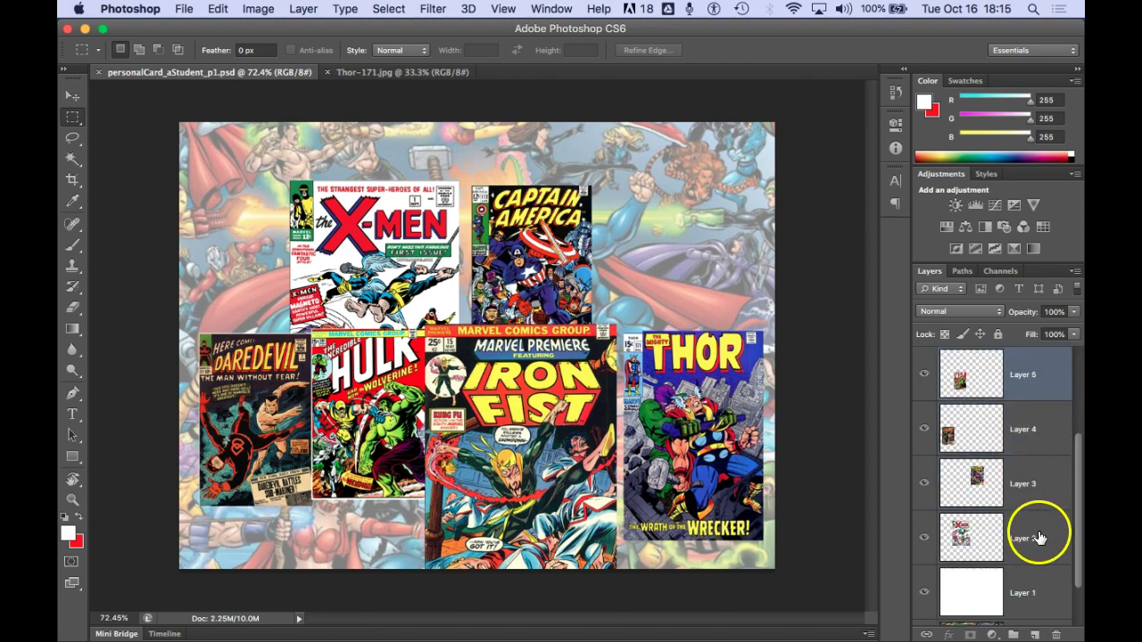
{"action": "left_click", "coordinate": [1040, 538], "text": "shift"}
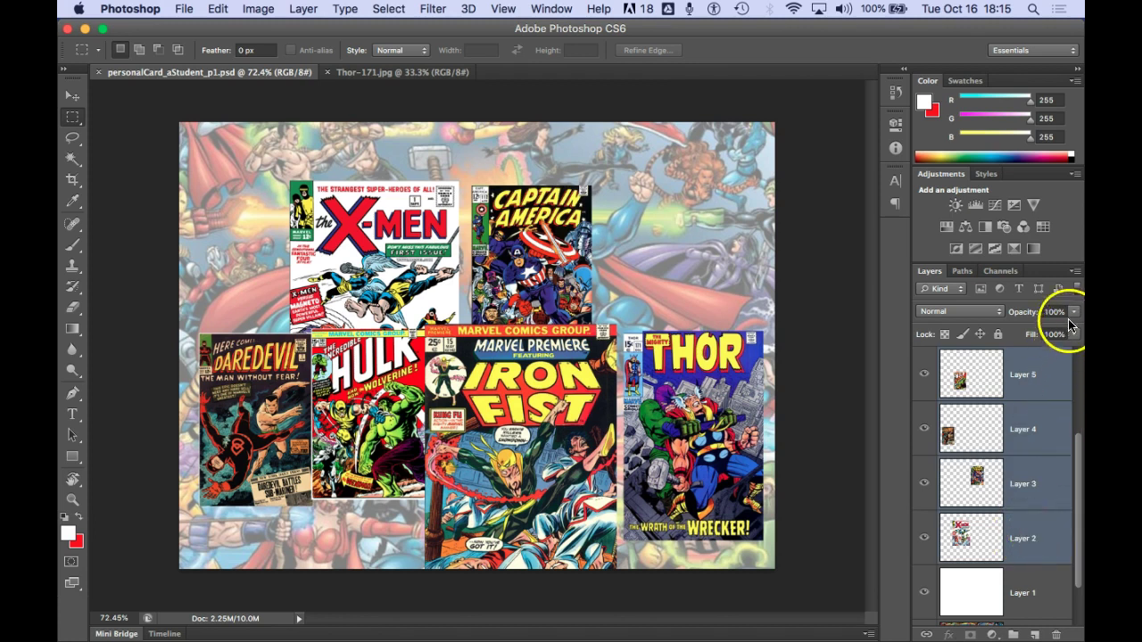
Merge the selected cover layers into a single Layer 7 and save the file
{"action": "left_click", "coordinate": [1076, 273]}
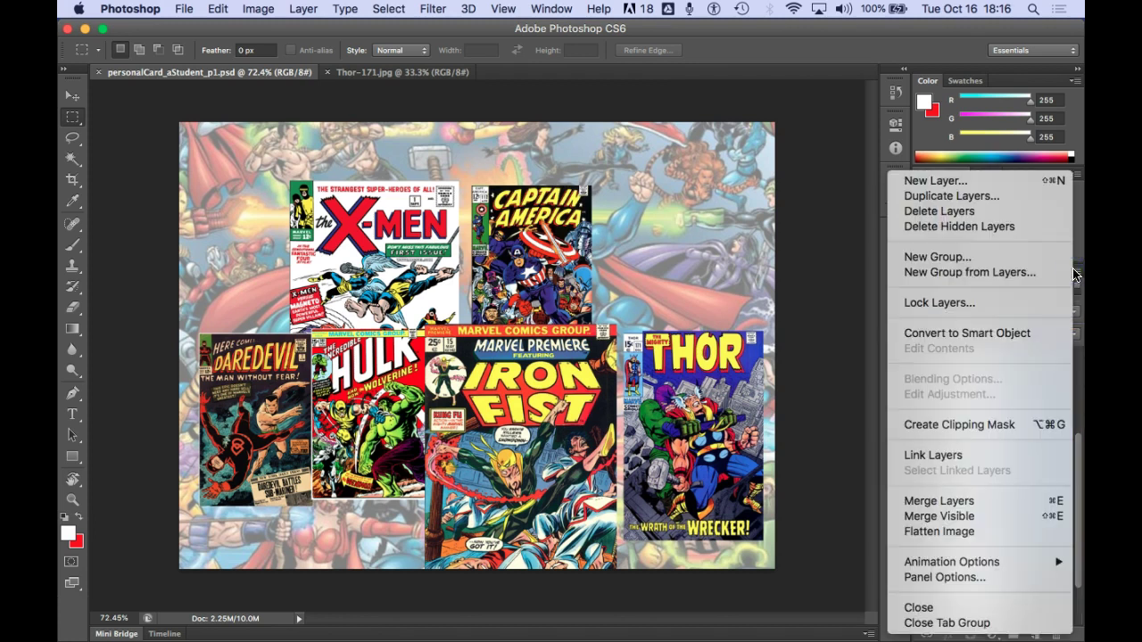
{"action": "left_click", "coordinate": [954, 502]}
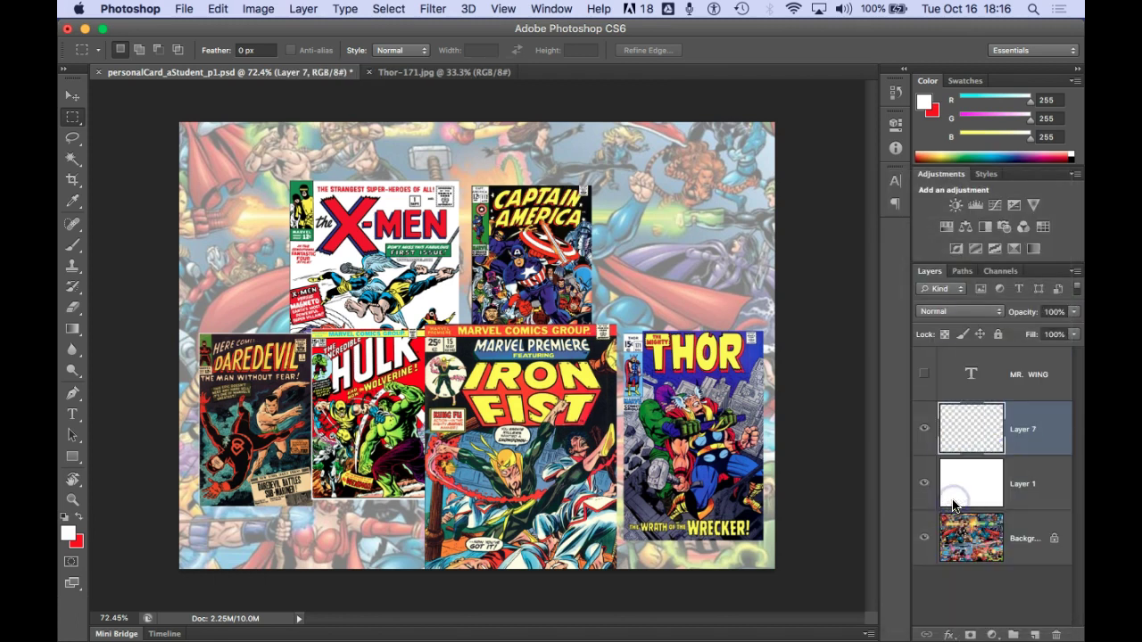
{"action": "left_click", "coordinate": [994, 428]}
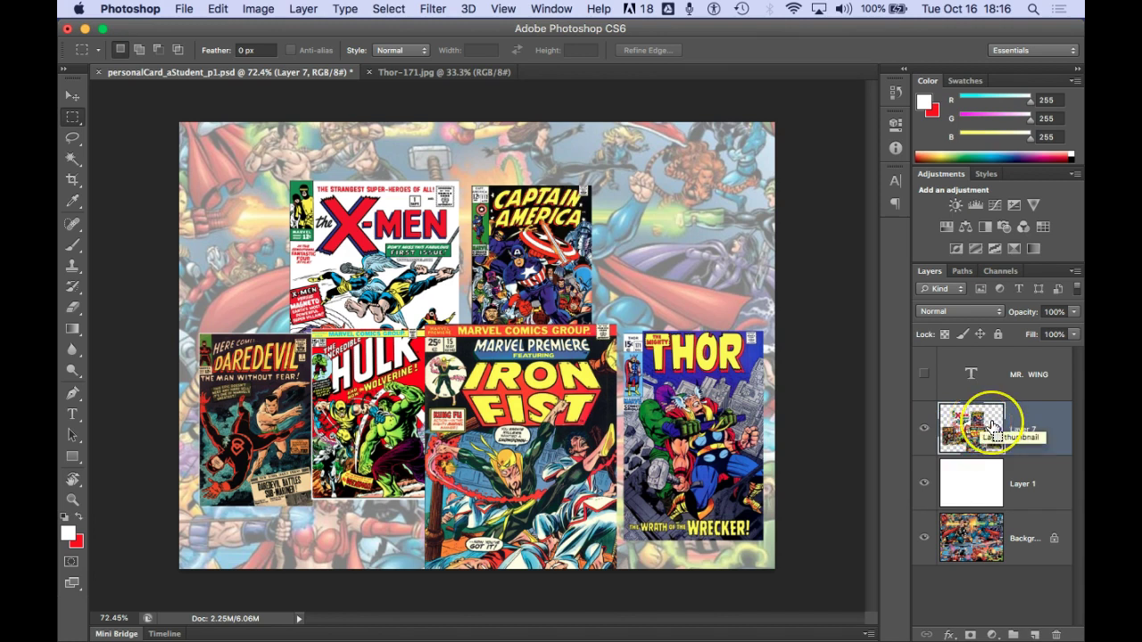
{"action": "key", "text": "super+s"}
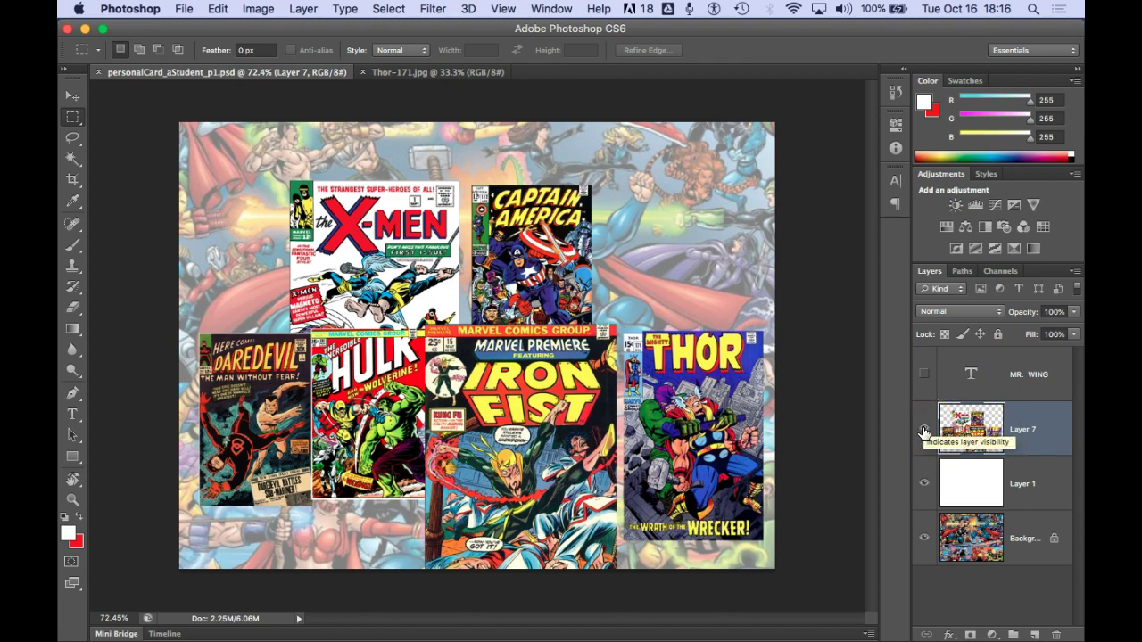
Swap Layer 7 for the red MR. WING layer, Magic Wand the letters, and activate MR. WING
{"action": "left_click", "coordinate": [923, 433]}
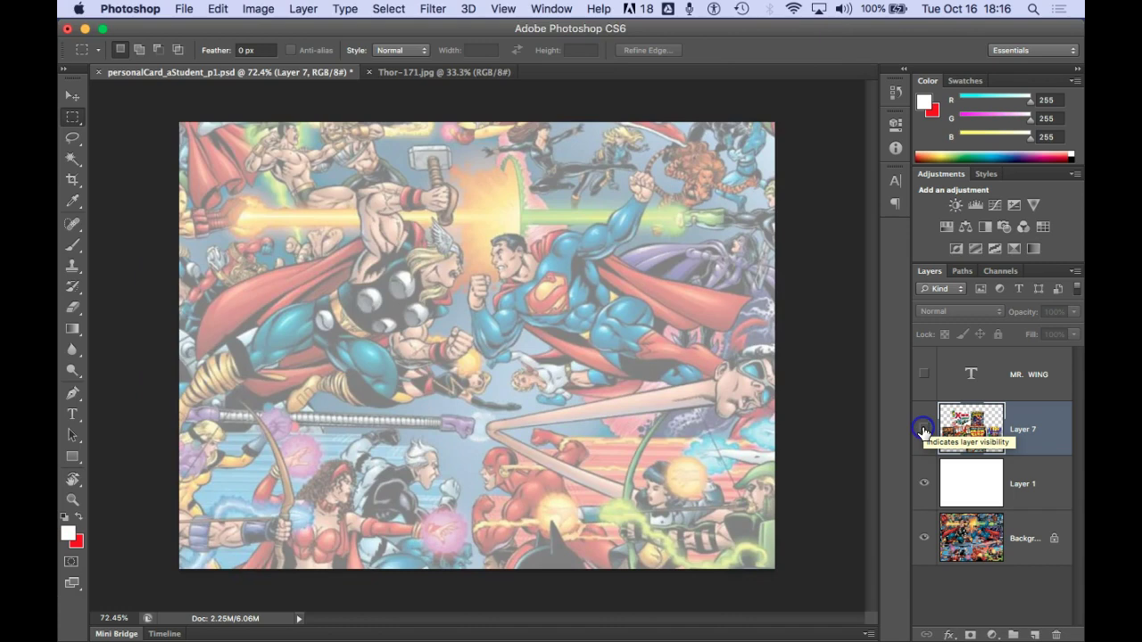
{"action": "left_click", "coordinate": [924, 374]}
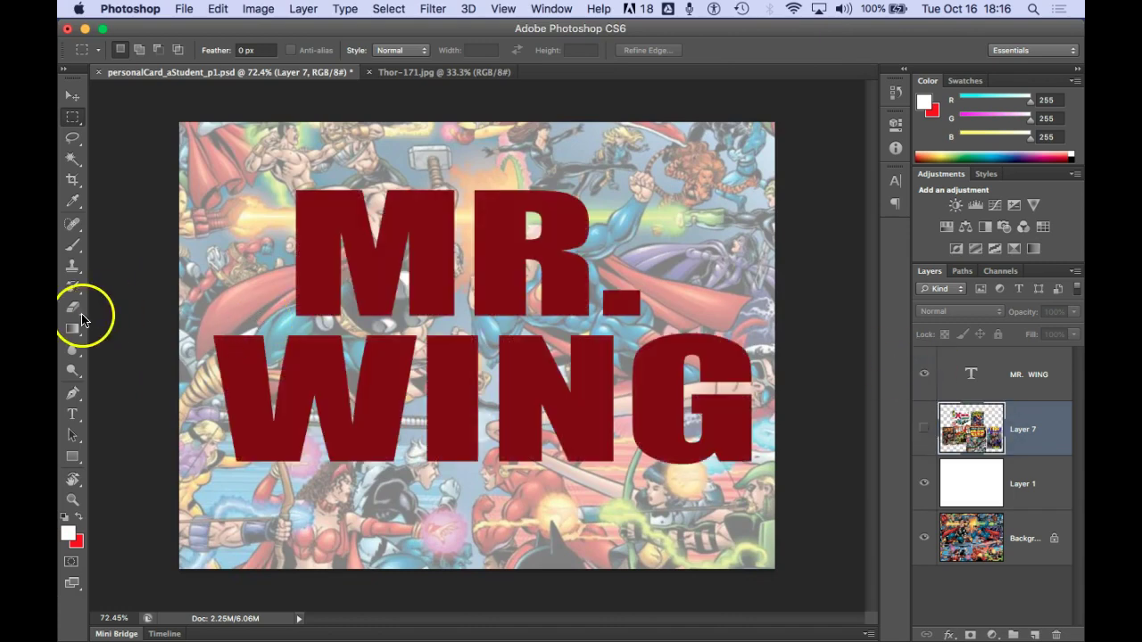
{"action": "left_click", "coordinate": [73, 160]}
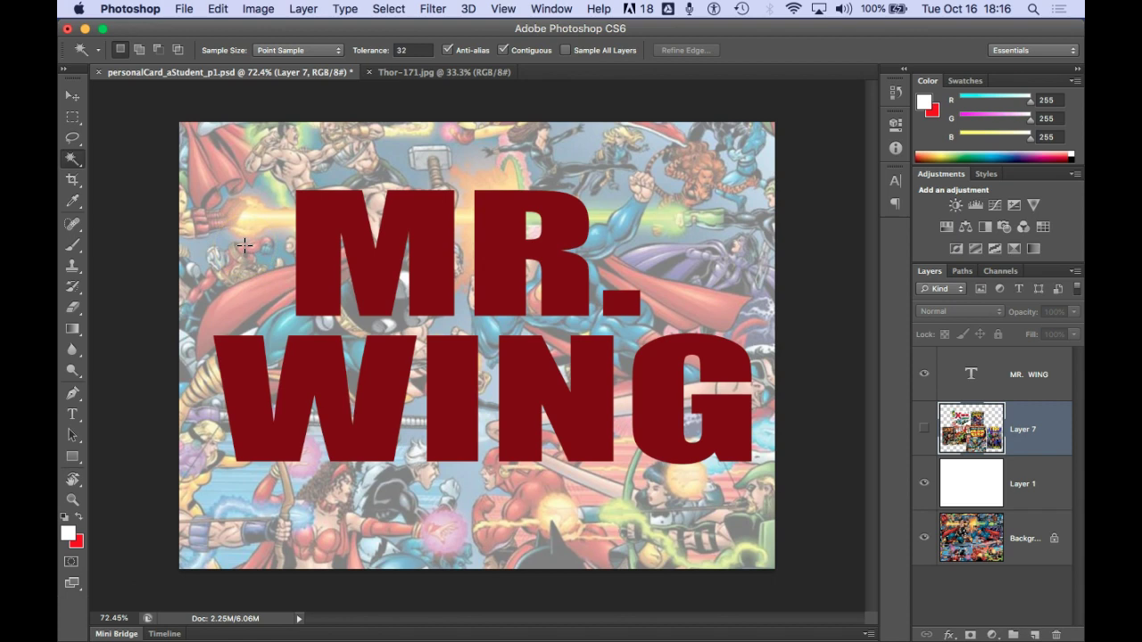
{"action": "left_click", "coordinate": [245, 245]}
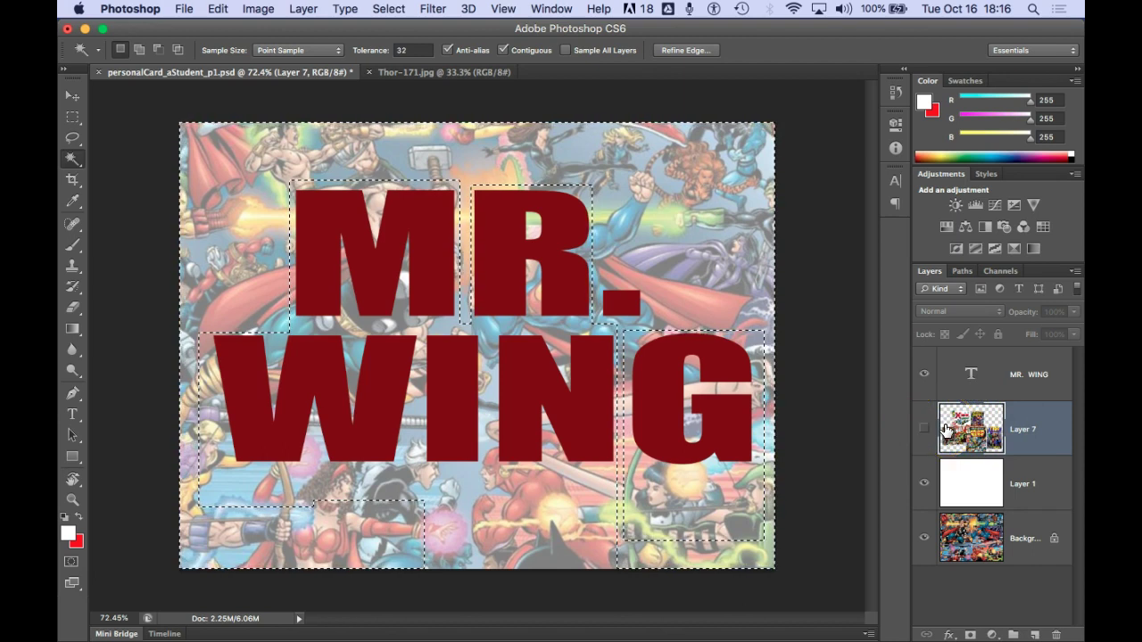
{"action": "key", "text": "super+d"}
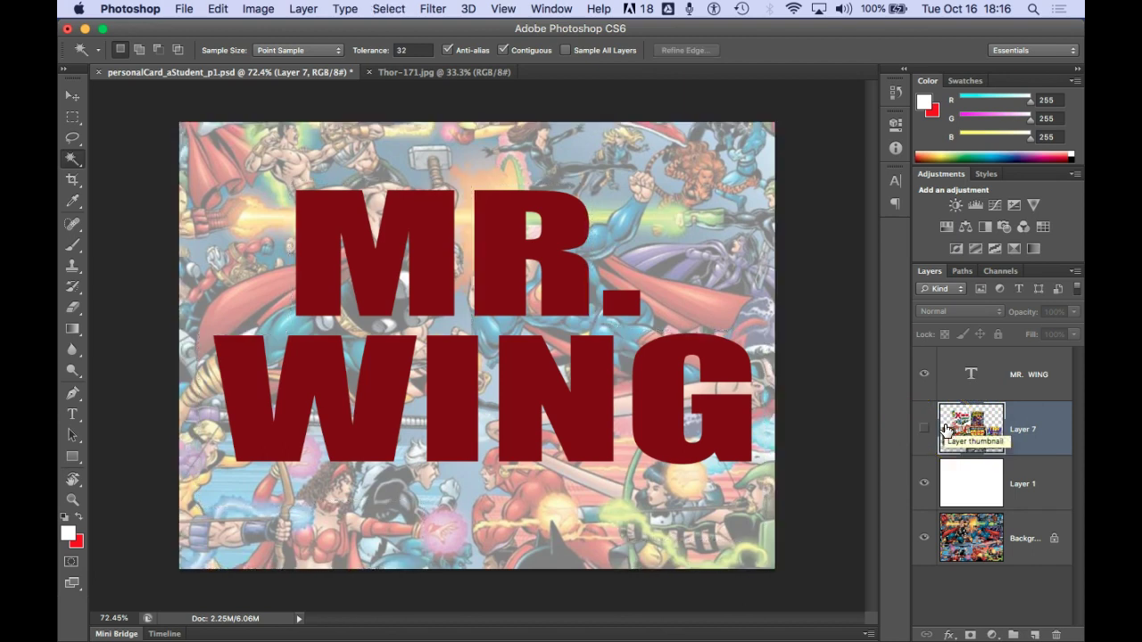
{"action": "left_click", "coordinate": [1008, 371]}
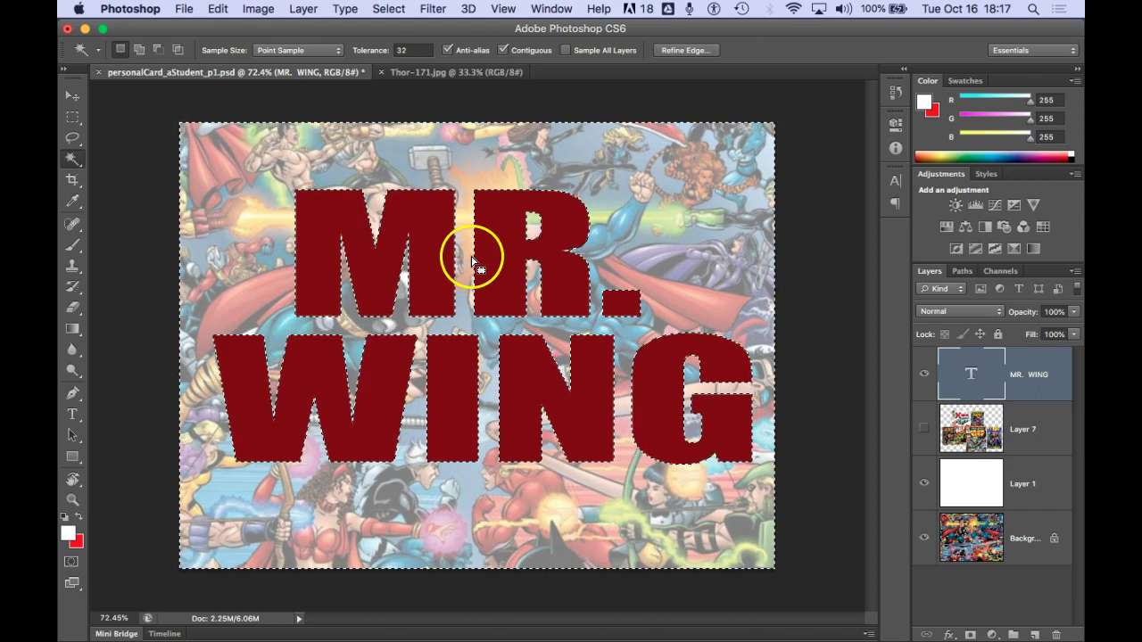
Hide the MR. WING text, show Layer 7, and undo a trial mask on the text layer
{"action": "left_click", "coordinate": [923, 375]}
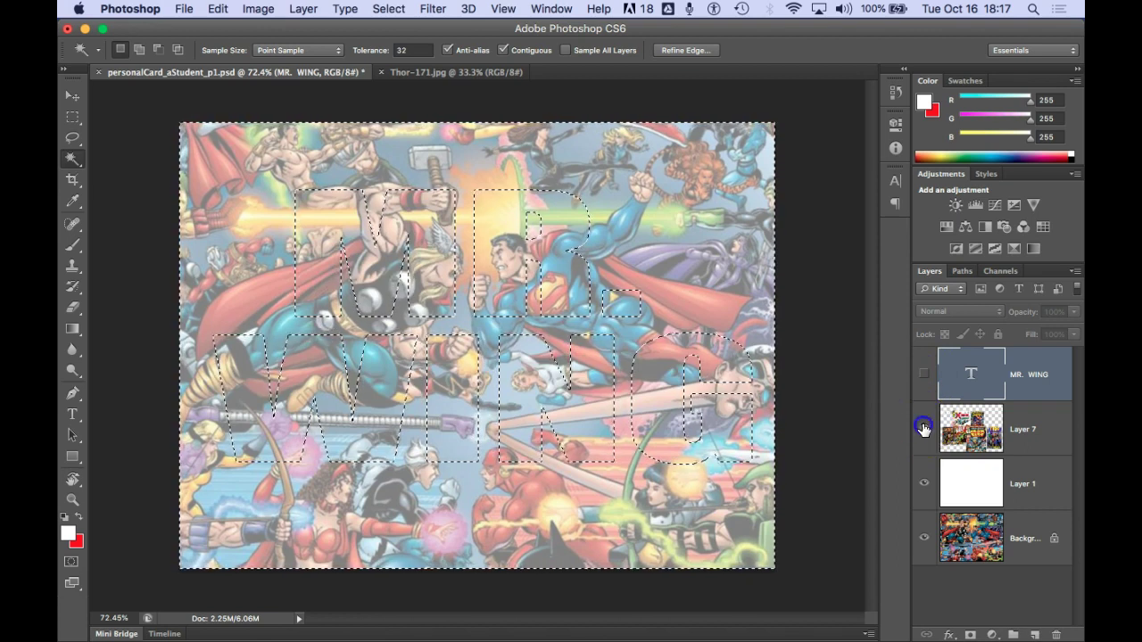
{"action": "left_click", "coordinate": [924, 429]}
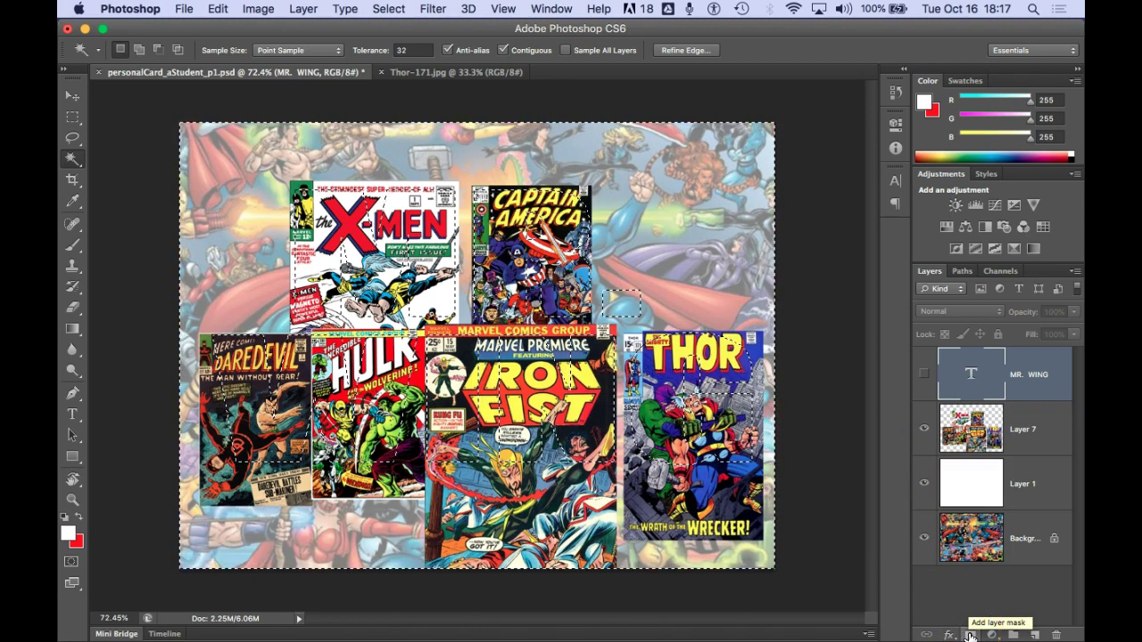
{"action": "left_click", "coordinate": [971, 635]}
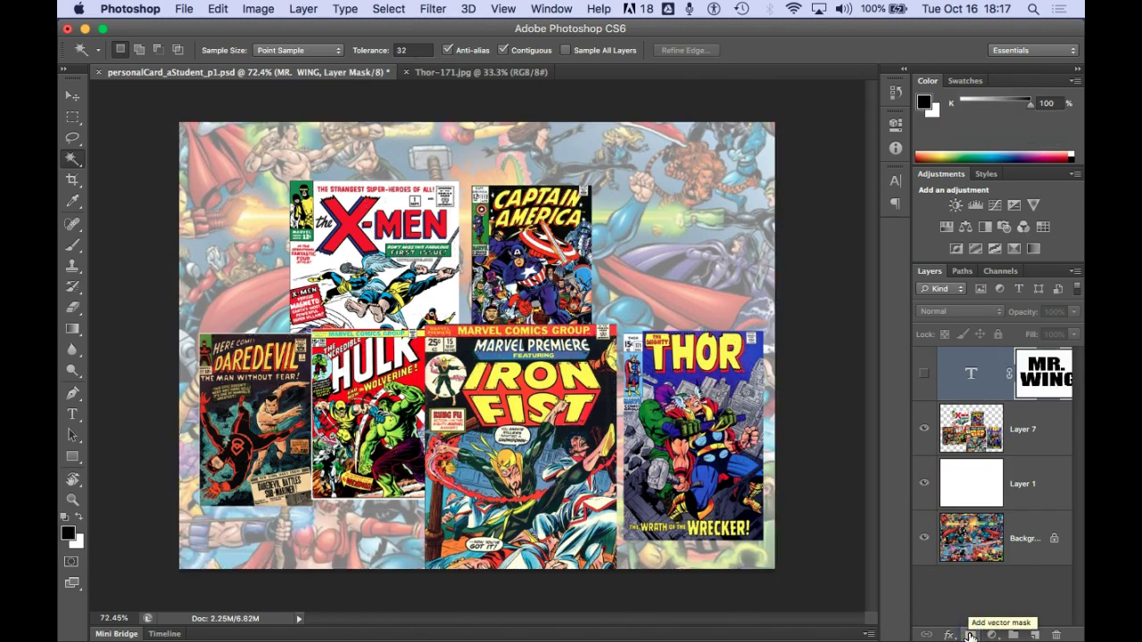
{"action": "key", "text": "super+z"}
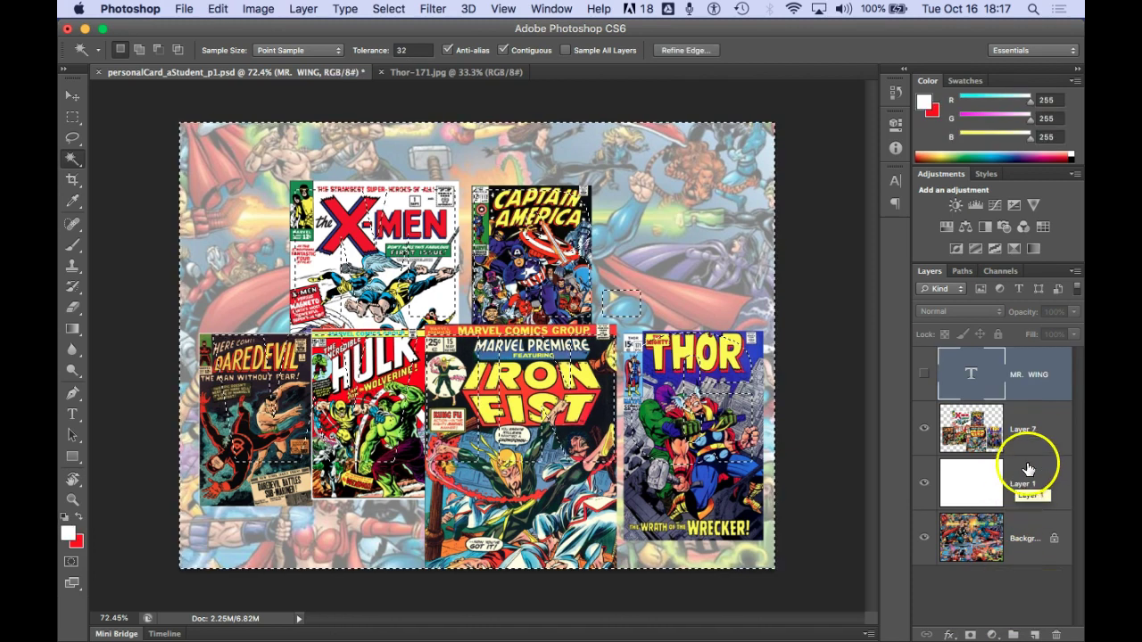
Make Layer 7 active and try adding a layer mask twice, undoing each attempt
{"action": "left_click", "coordinate": [1029, 430]}
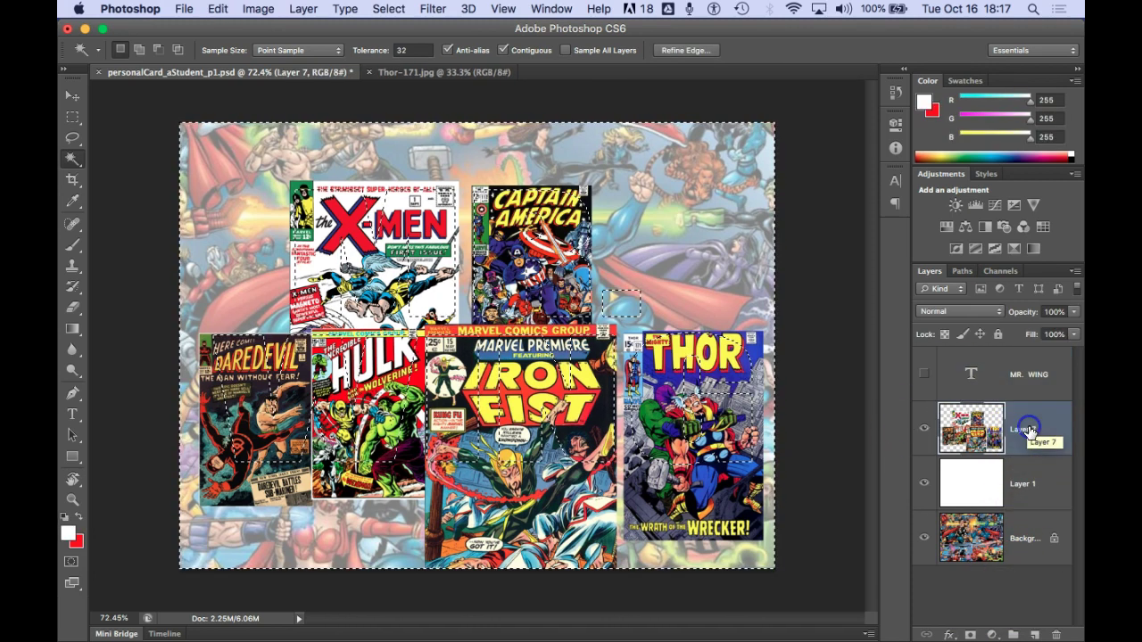
{"action": "left_click", "coordinate": [971, 635]}
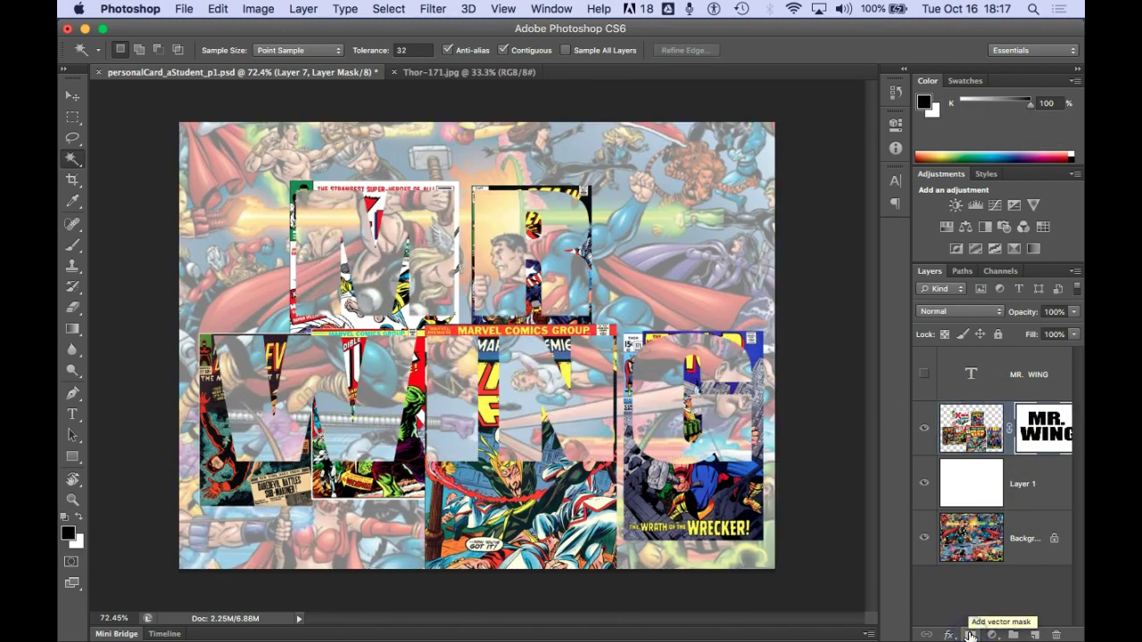
{"action": "key", "text": "super+z"}
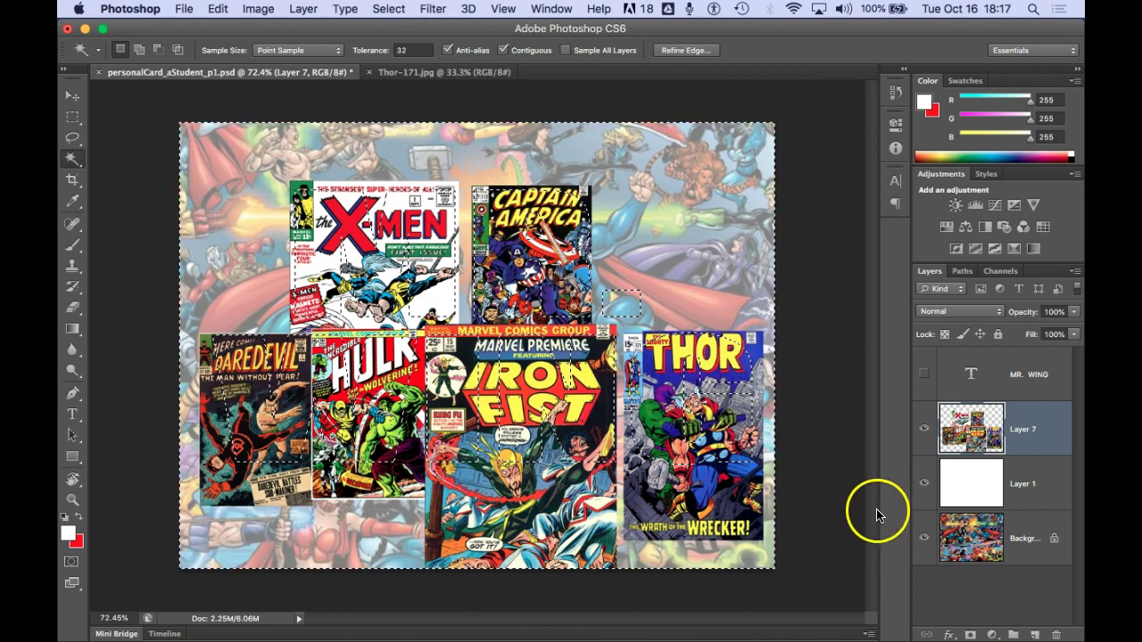
{"action": "left_click", "coordinate": [970, 635]}
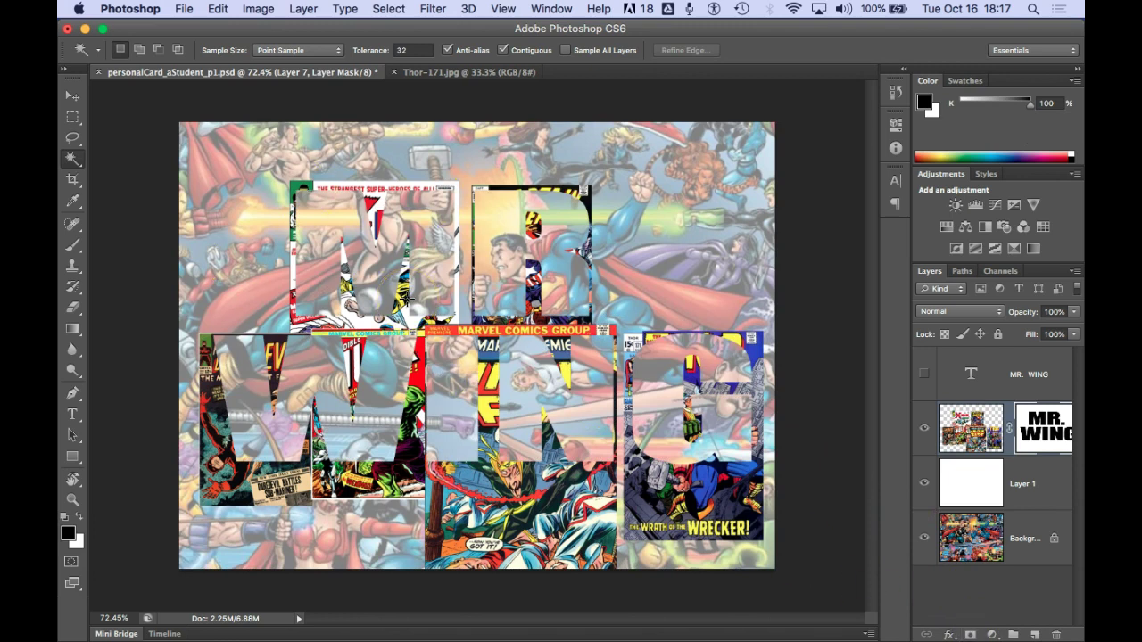
{"action": "key", "text": "super+z"}
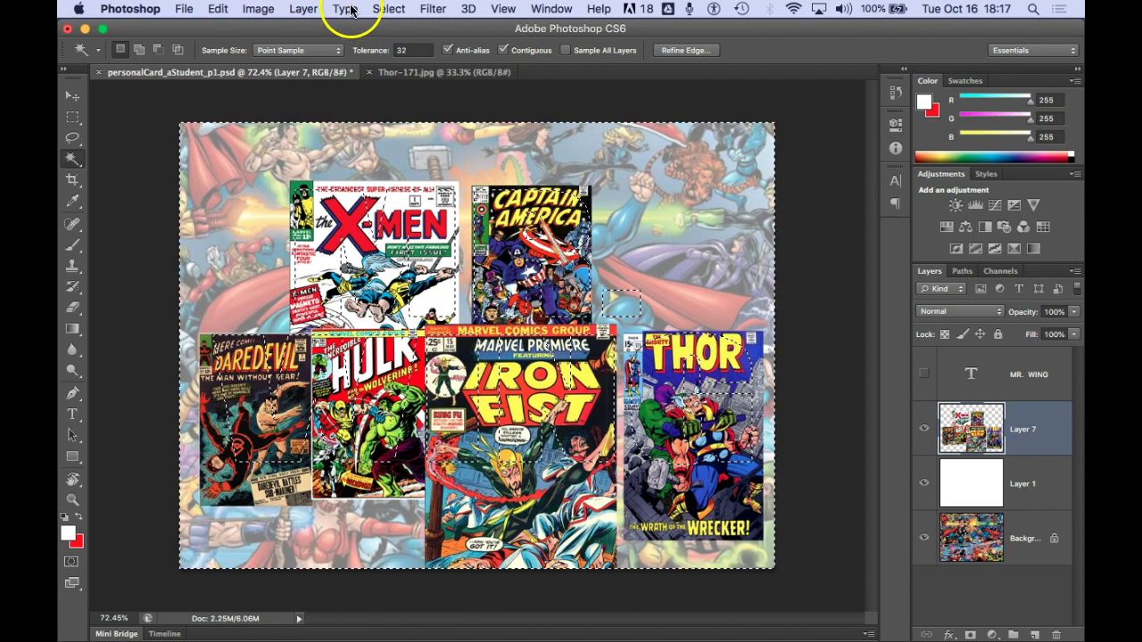
Invert the selection and add a layer mask to Layer 7, then widen the panel dock
{"action": "left_click", "coordinate": [388, 9]}
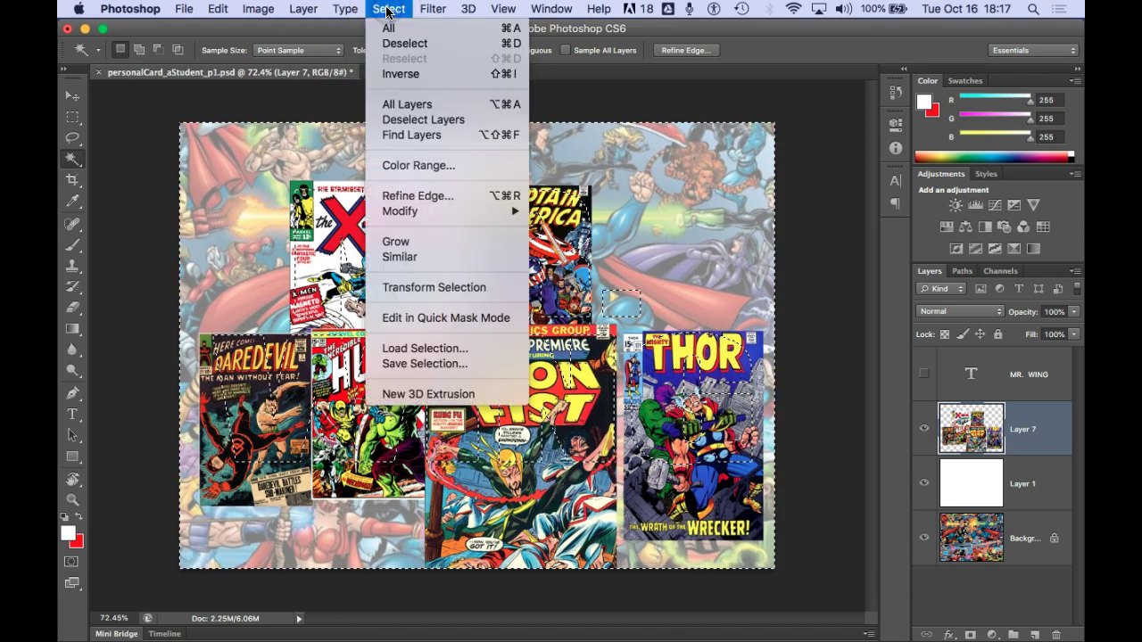
{"action": "left_click", "coordinate": [506, 75]}
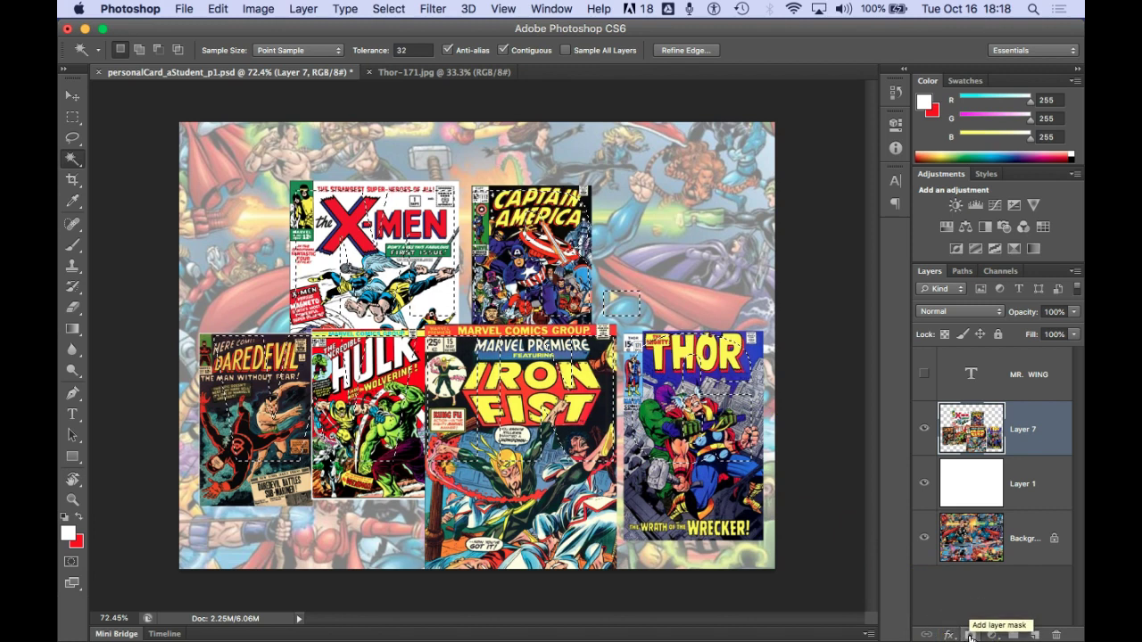
{"action": "left_click", "coordinate": [970, 636]}
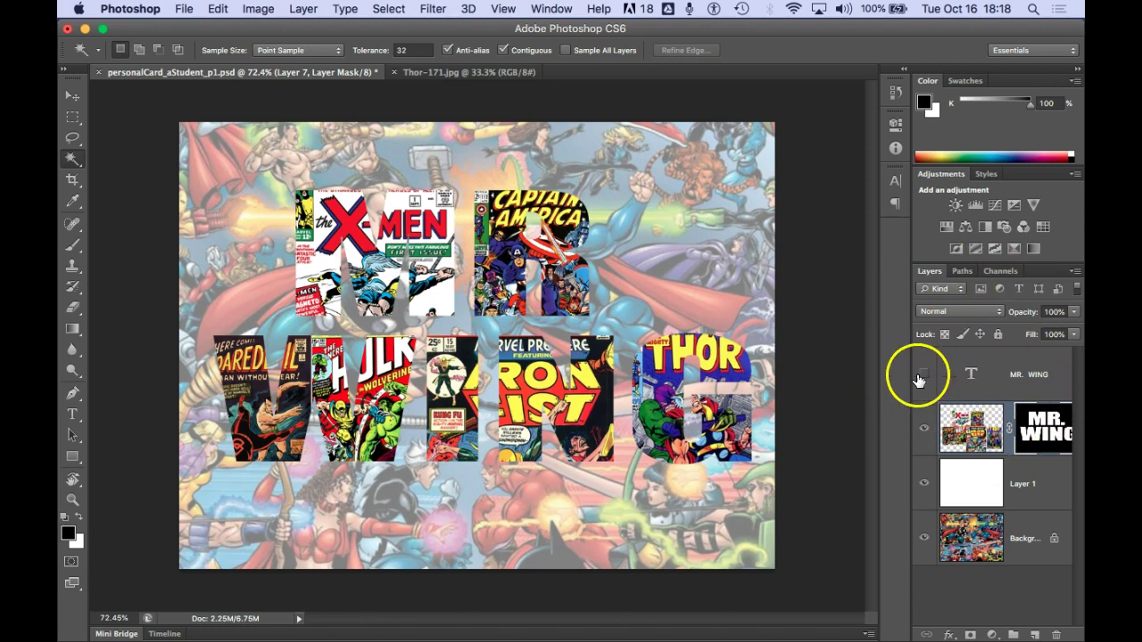
{"action": "left_click_drag", "start_coordinate": [881, 377], "coordinate": [836, 368]}
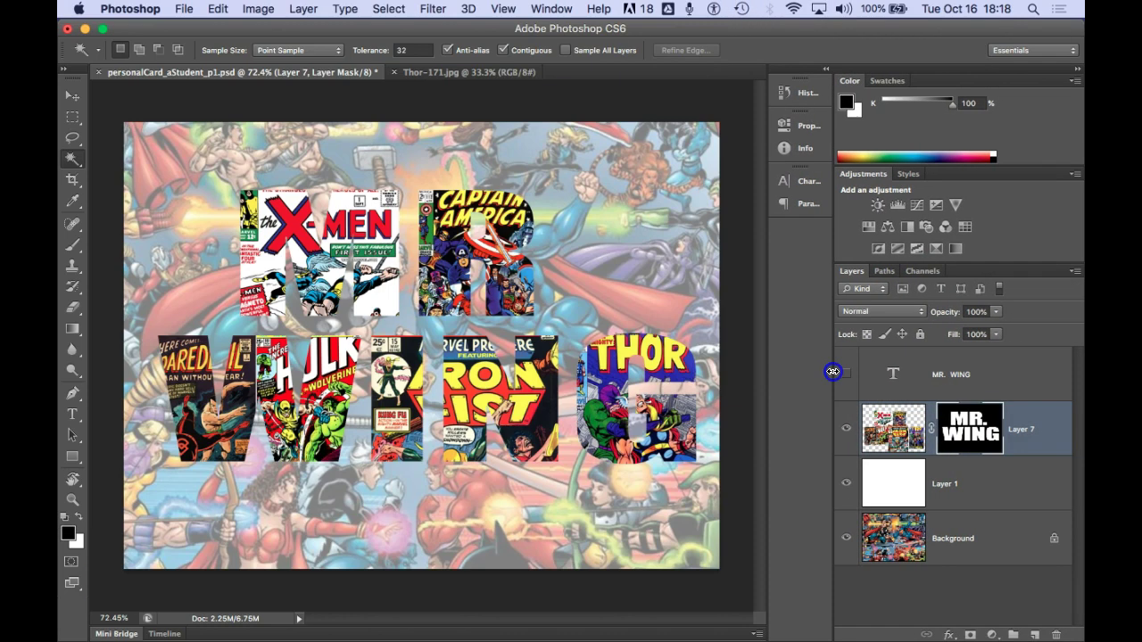
Give Layer 7 a Drop Shadow (angle 135, distance 12, spread 4, size 13) and enable Stroke
{"action": "double_click", "coordinate": [1053, 432]}
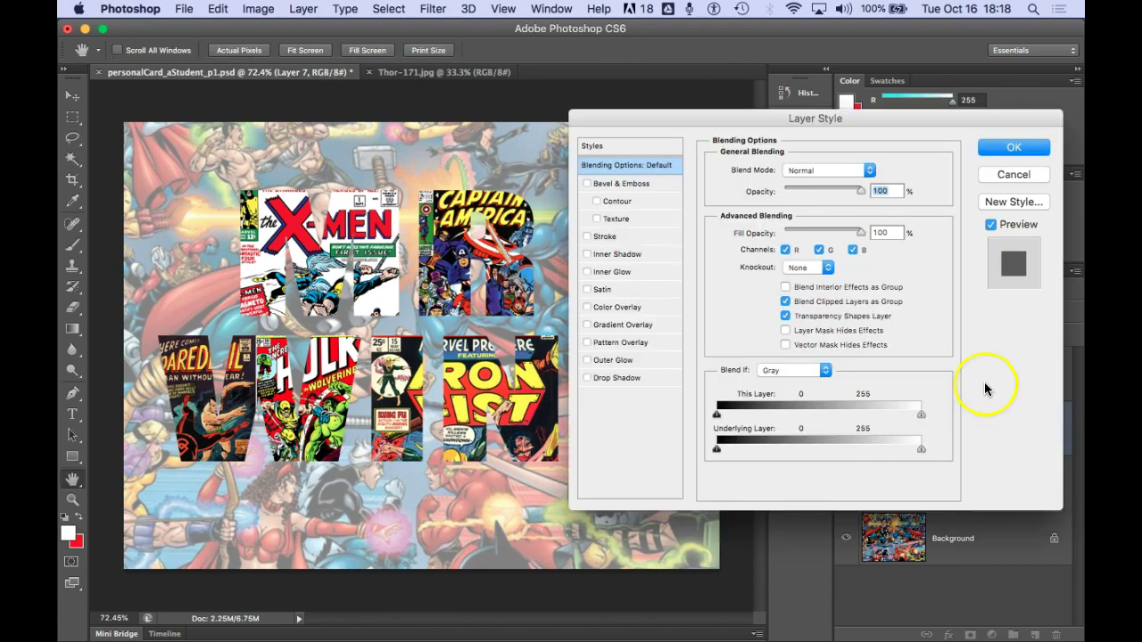
{"action": "left_click", "coordinate": [646, 381]}
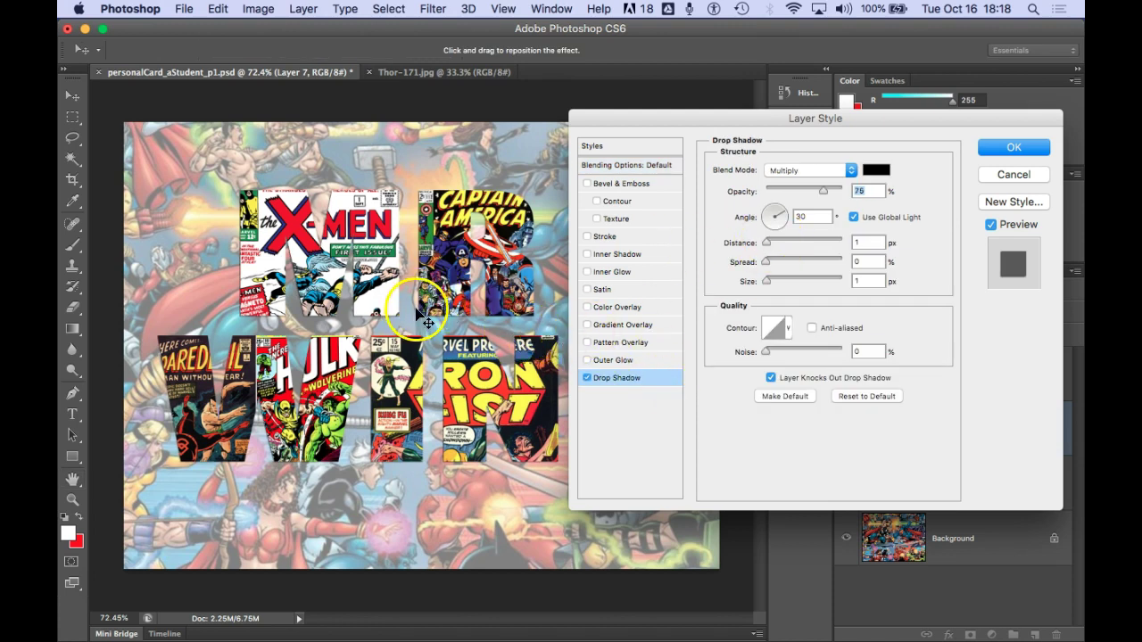
{"action": "left_click_drag", "start_coordinate": [413, 311], "coordinate": [416, 300]}
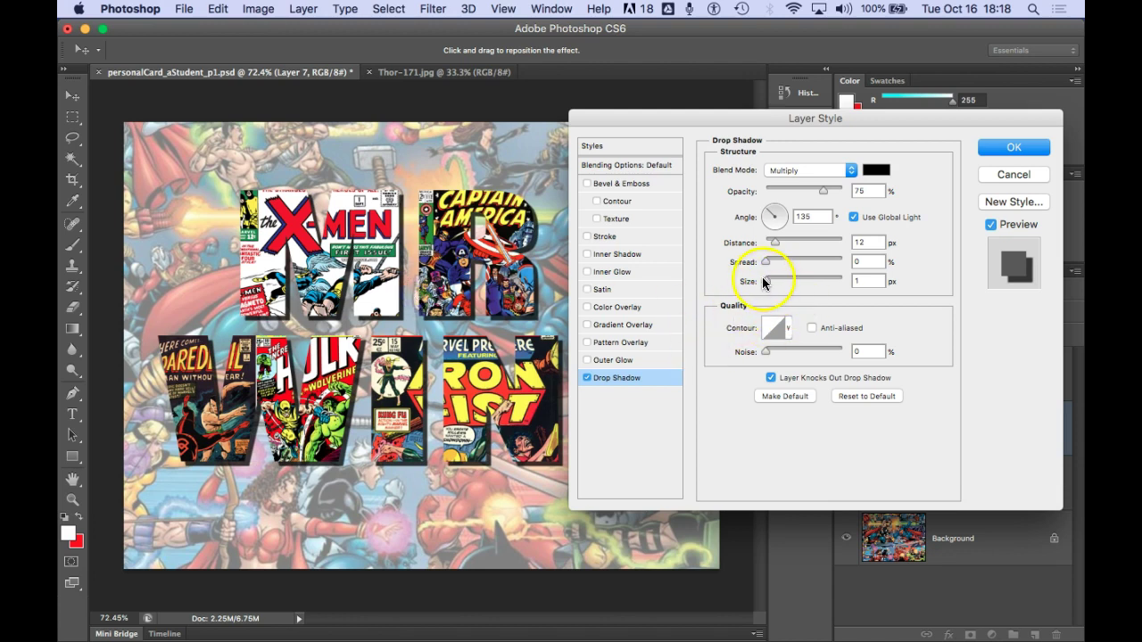
{"action": "left_click_drag", "start_coordinate": [764, 284], "coordinate": [774, 284]}
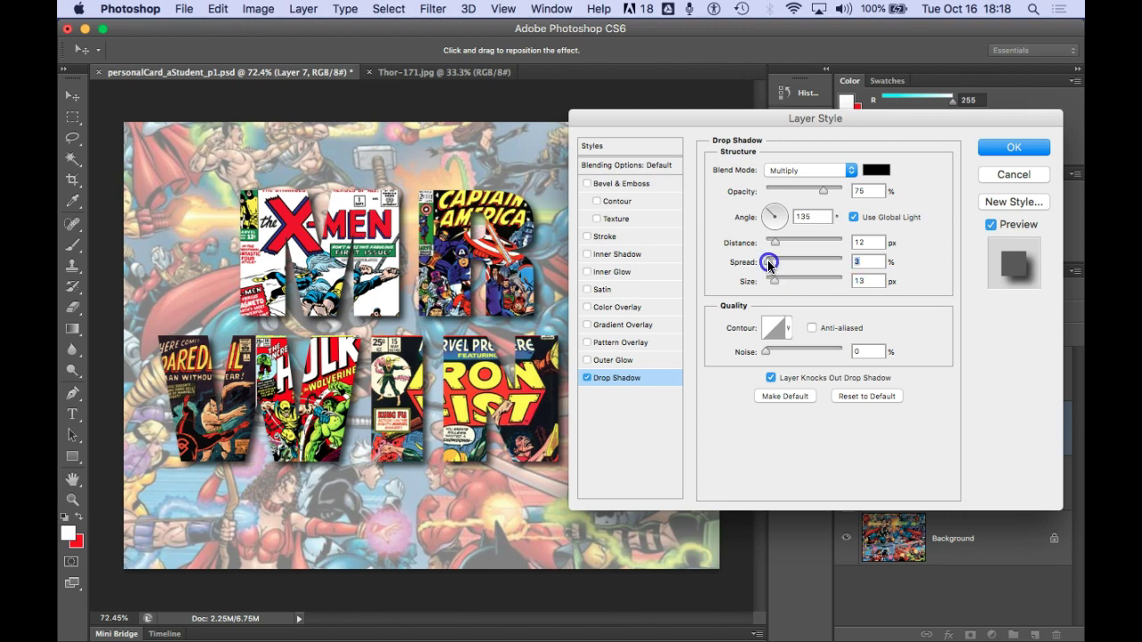
{"action": "left_click_drag", "start_coordinate": [768, 263], "coordinate": [770, 264]}
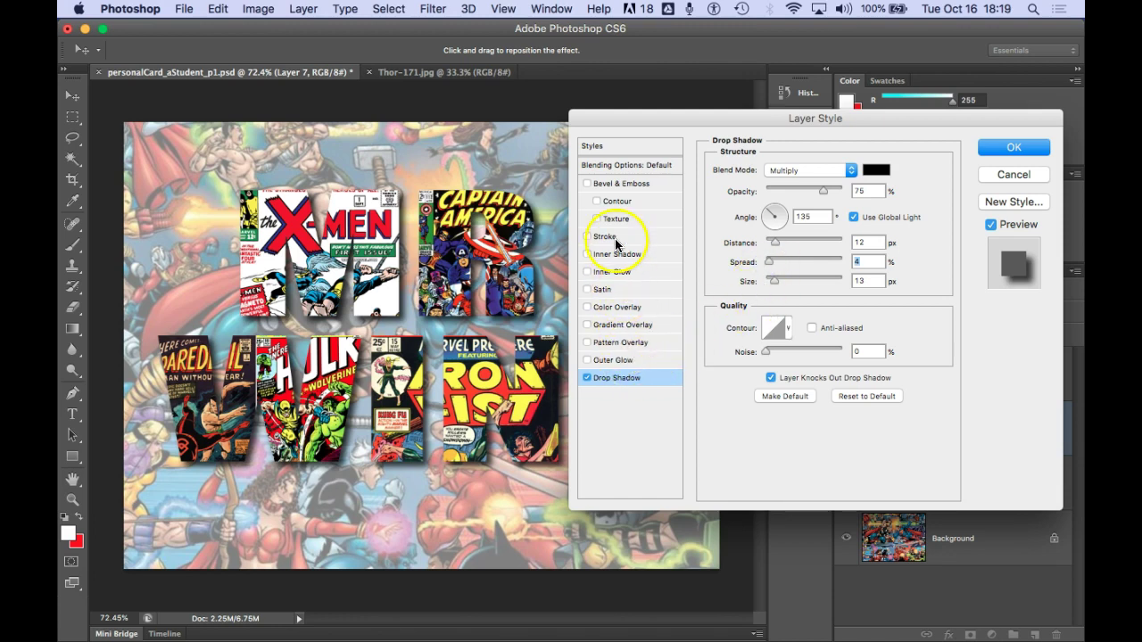
{"action": "left_click", "coordinate": [608, 237]}
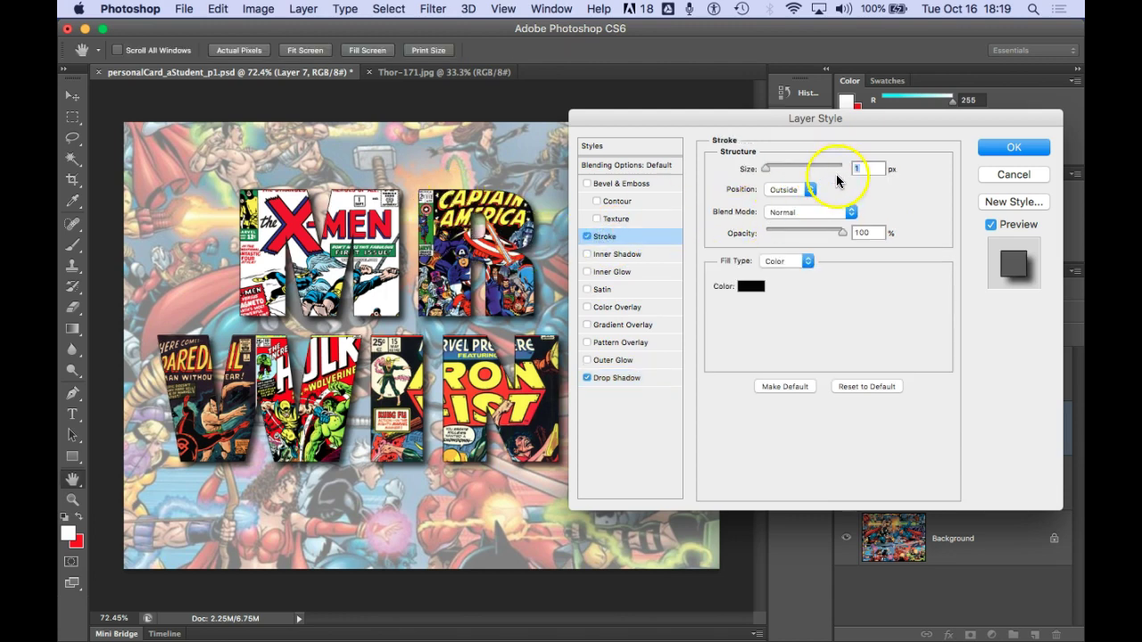
Set the black Stroke to 5 px and enable Bevel & Emboss with Contour
{"action": "left_click", "coordinate": [767, 170]}
{"action": "left_click_drag", "start_coordinate": [767, 171], "coordinate": [768, 171]}
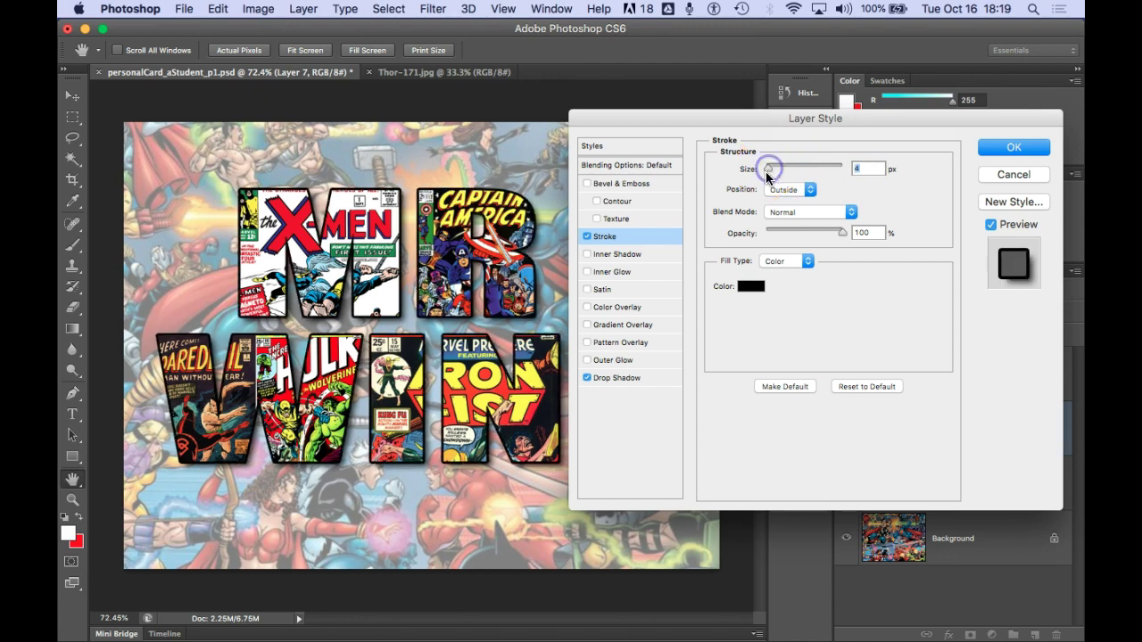
{"action": "left_click", "coordinate": [586, 184]}
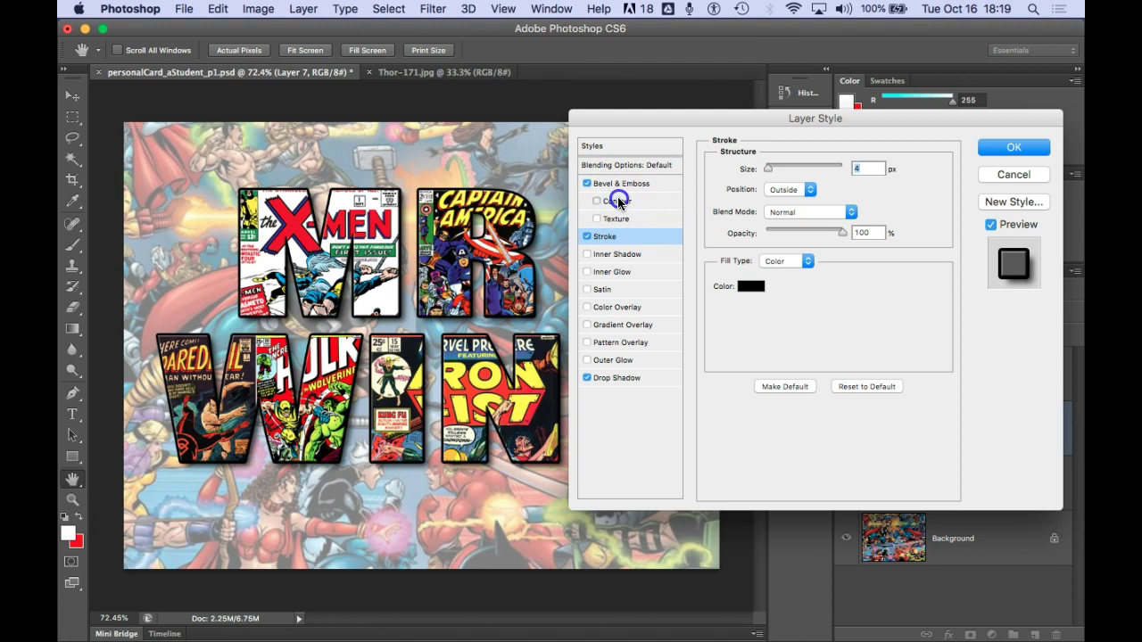
{"action": "left_click", "coordinate": [618, 202]}
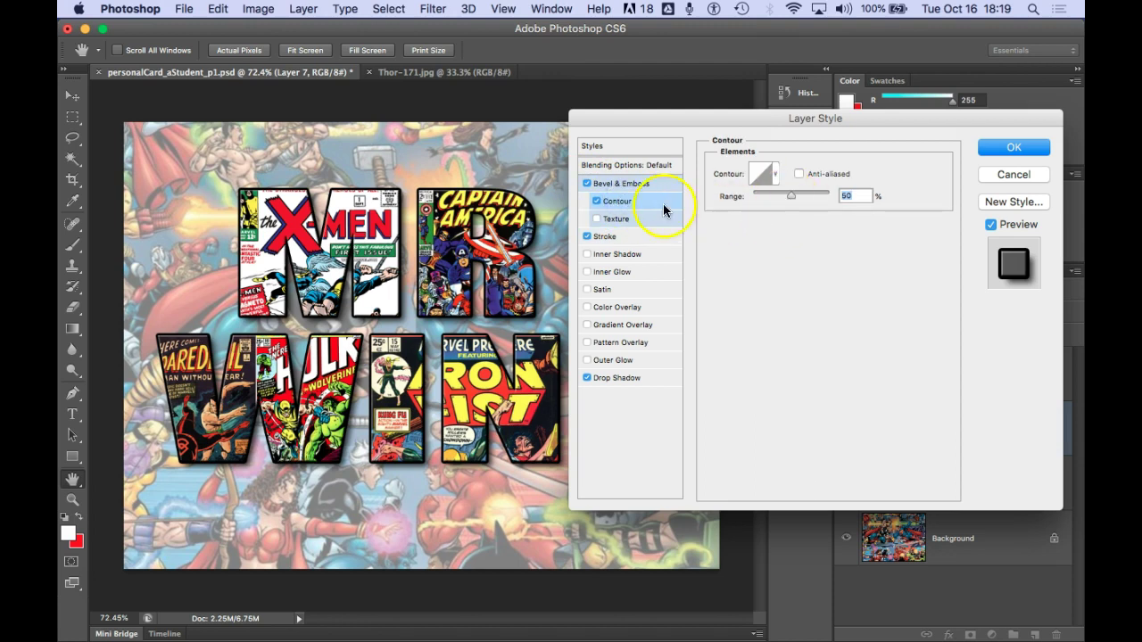
Make the bevel 8 px with Chisel Hard technique and apply the layer styles
{"action": "left_click", "coordinate": [624, 185]}
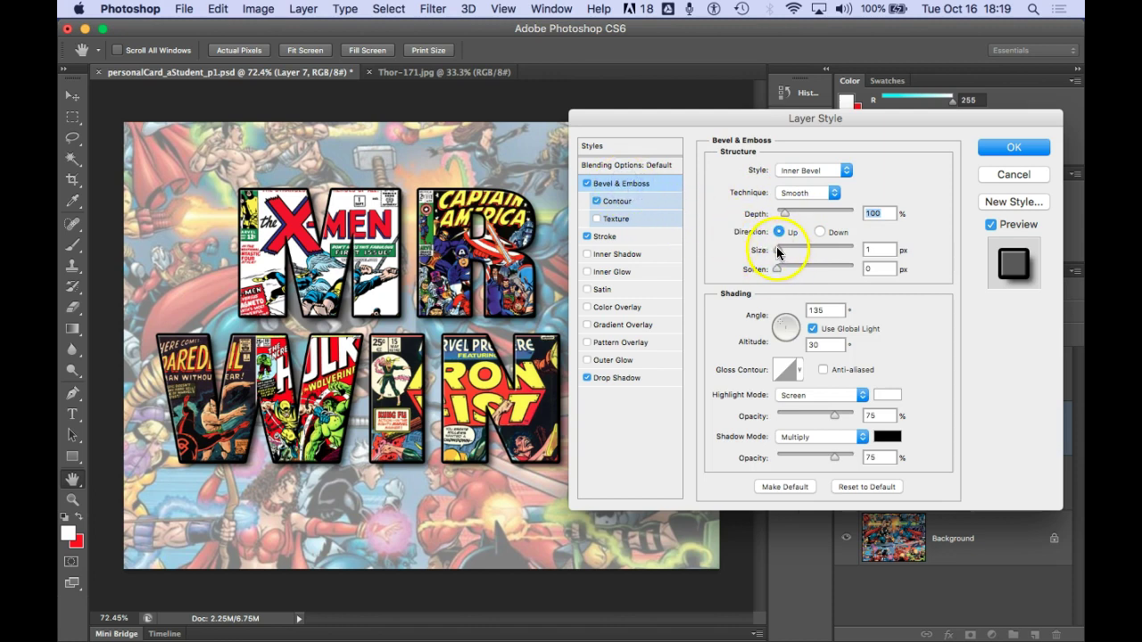
{"action": "left_click_drag", "start_coordinate": [777, 253], "coordinate": [784, 253]}
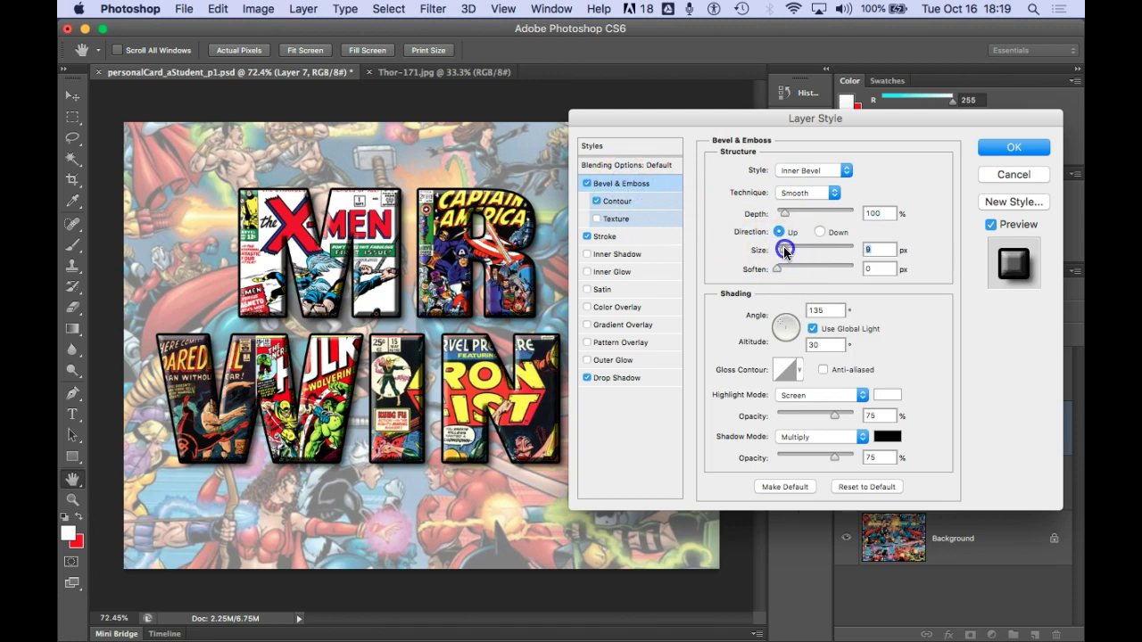
{"action": "left_click", "coordinate": [794, 193]}
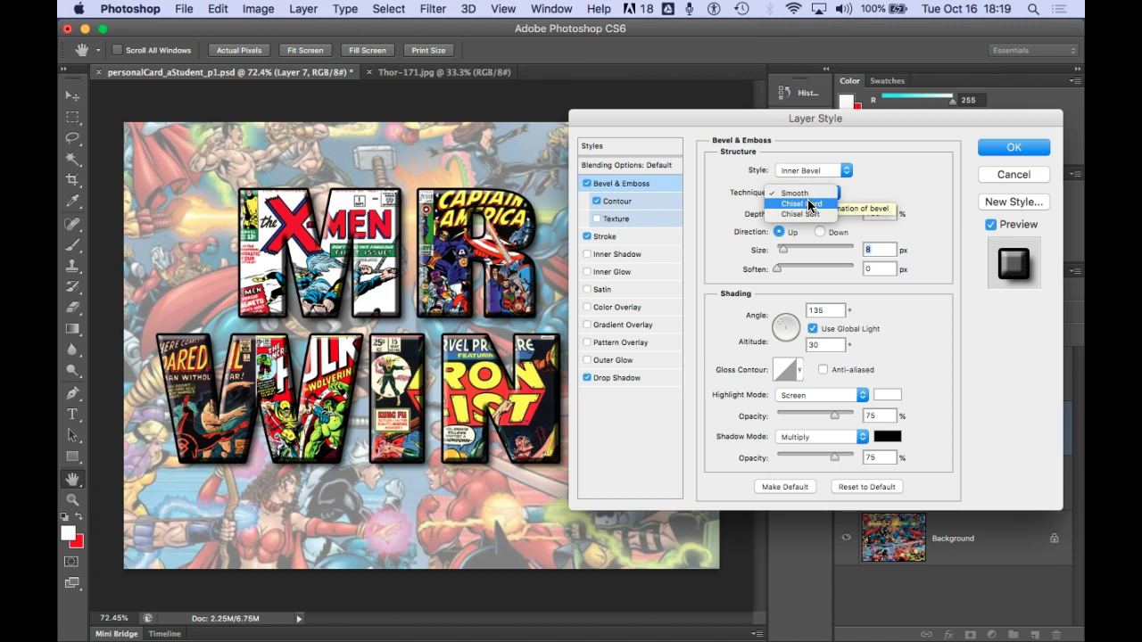
{"action": "left_click", "coordinate": [810, 204]}
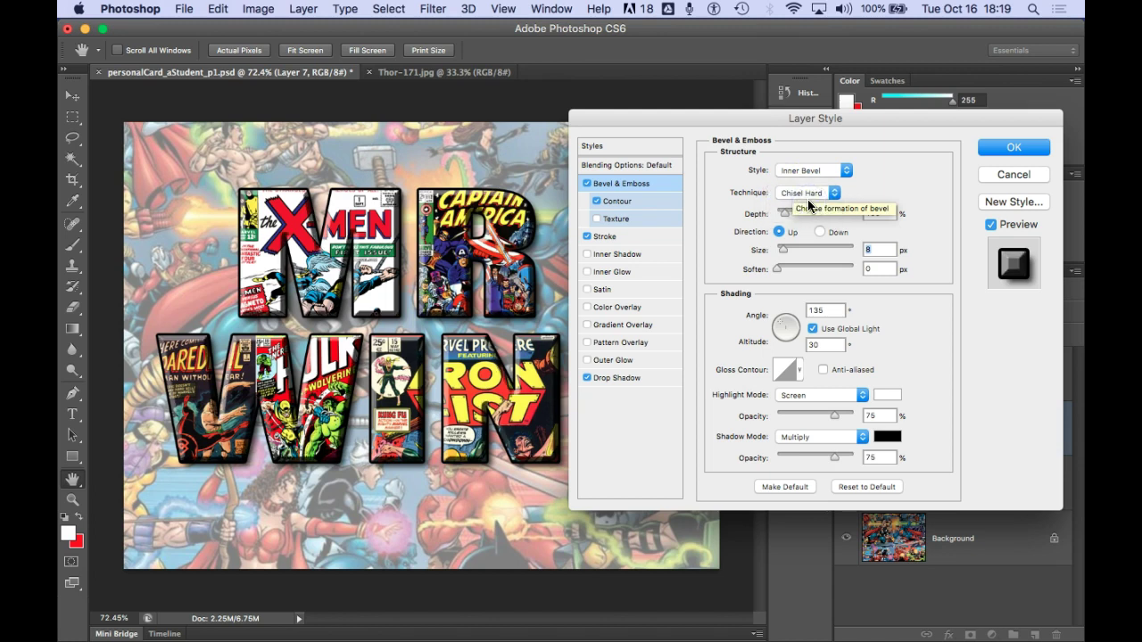
{"action": "left_click", "coordinate": [1006, 149]}
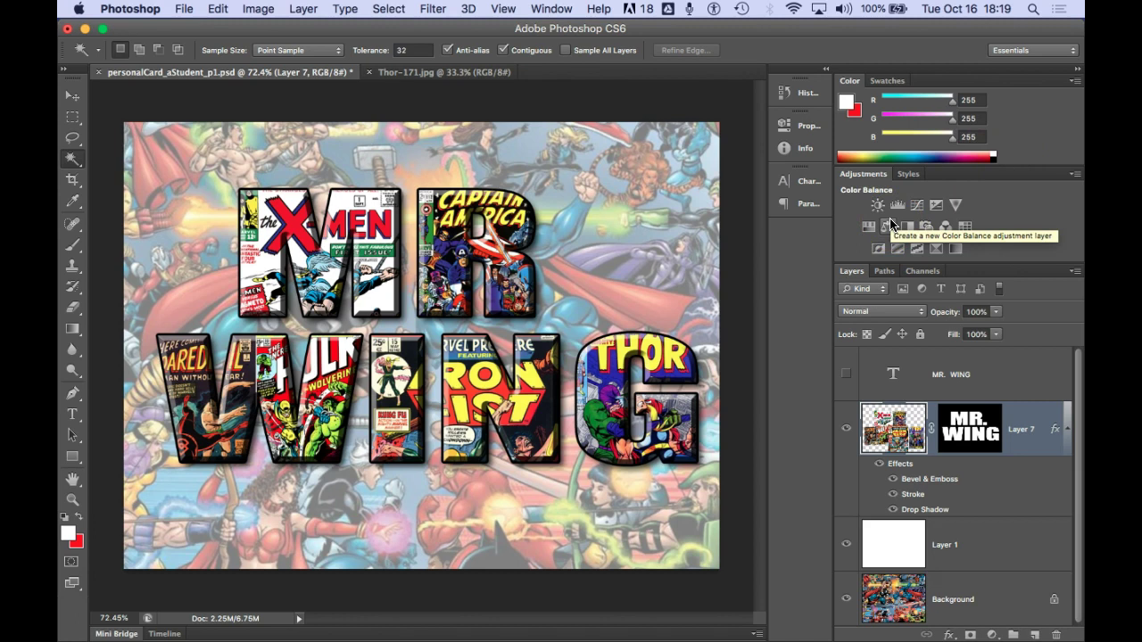
Cycle the screen mode with F and save personalCard_aStudent_p1.psd
{"action": "key", "text": "f"}
{"action": "key", "text": "f"}
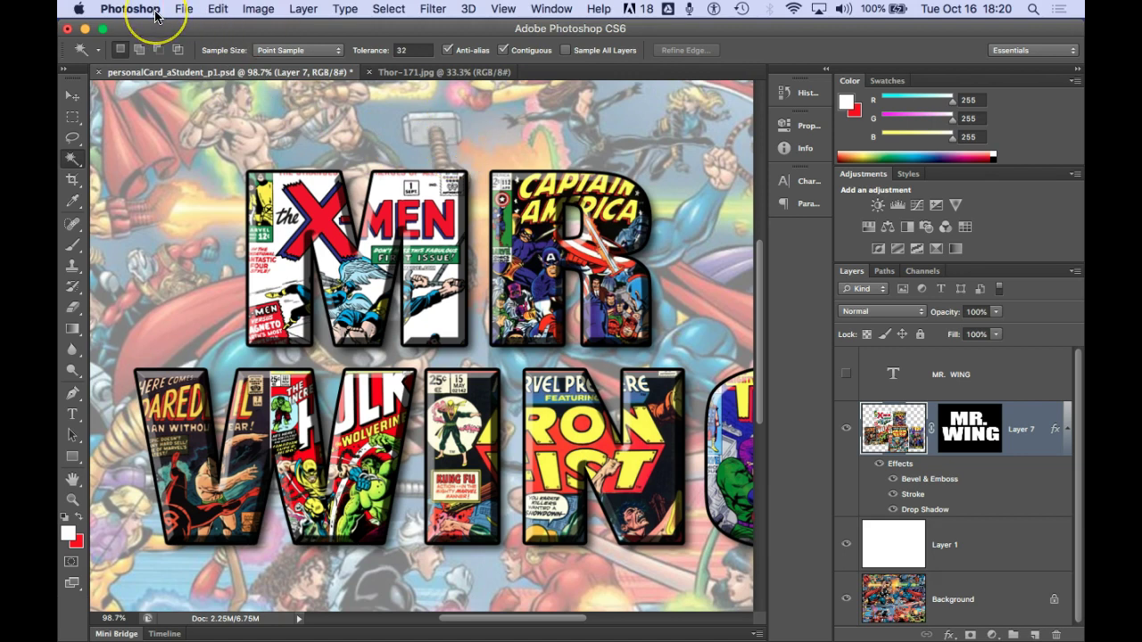
{"action": "key", "text": "super+s"}
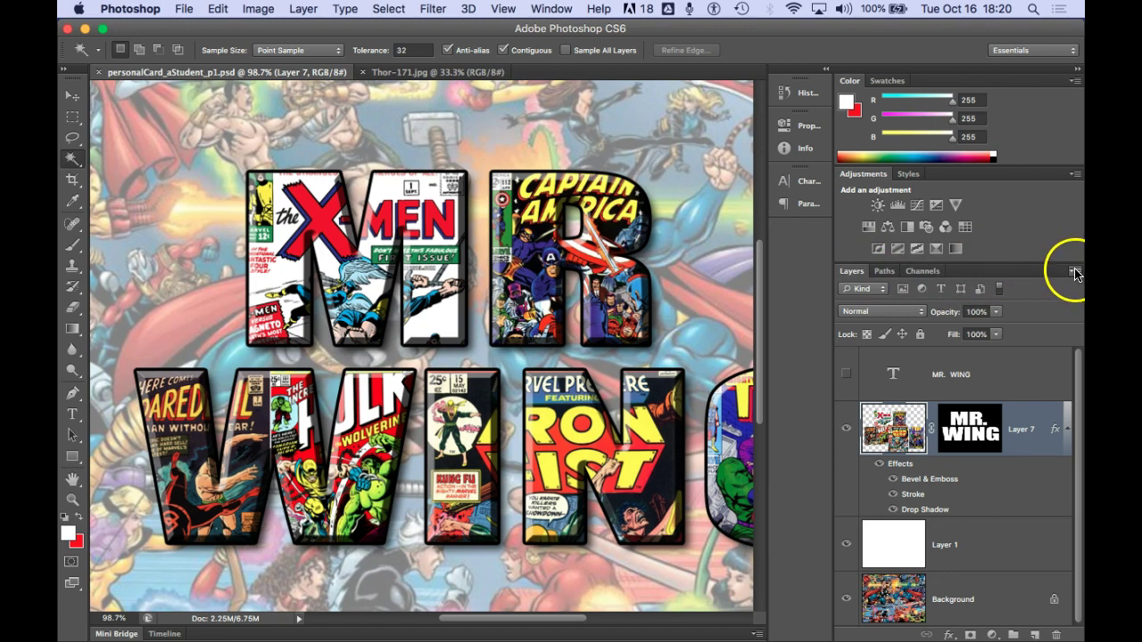
Flatten the image into one Background layer, discarding the hidden MR. WING text layer
{"action": "left_click", "coordinate": [1074, 272]}
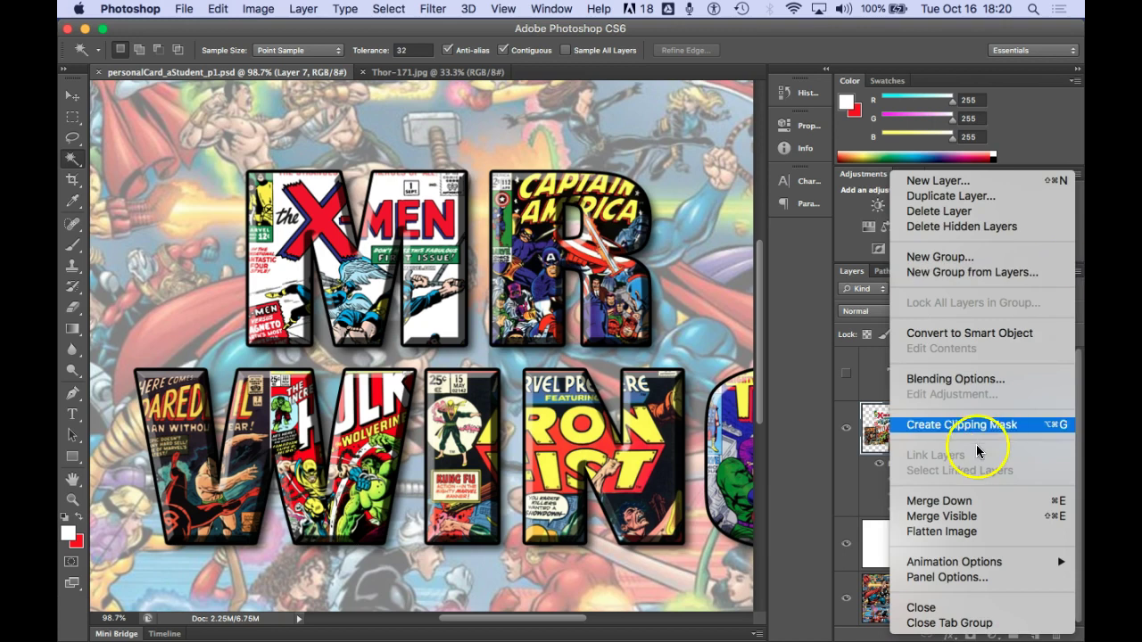
{"action": "left_click", "coordinate": [941, 532]}
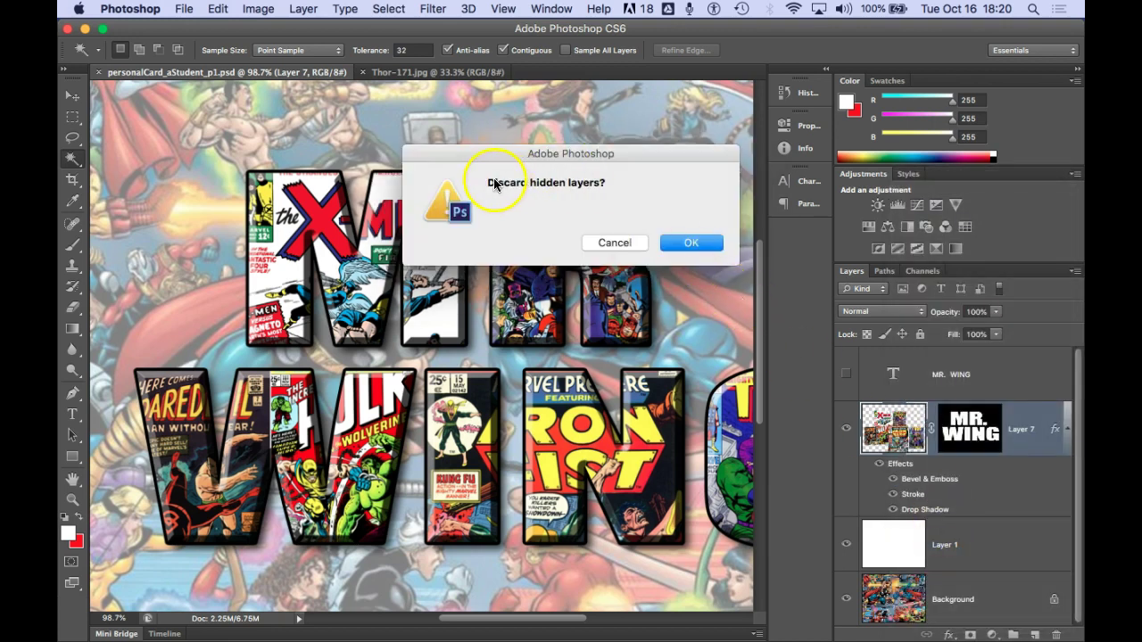
{"action": "left_click", "coordinate": [687, 243]}
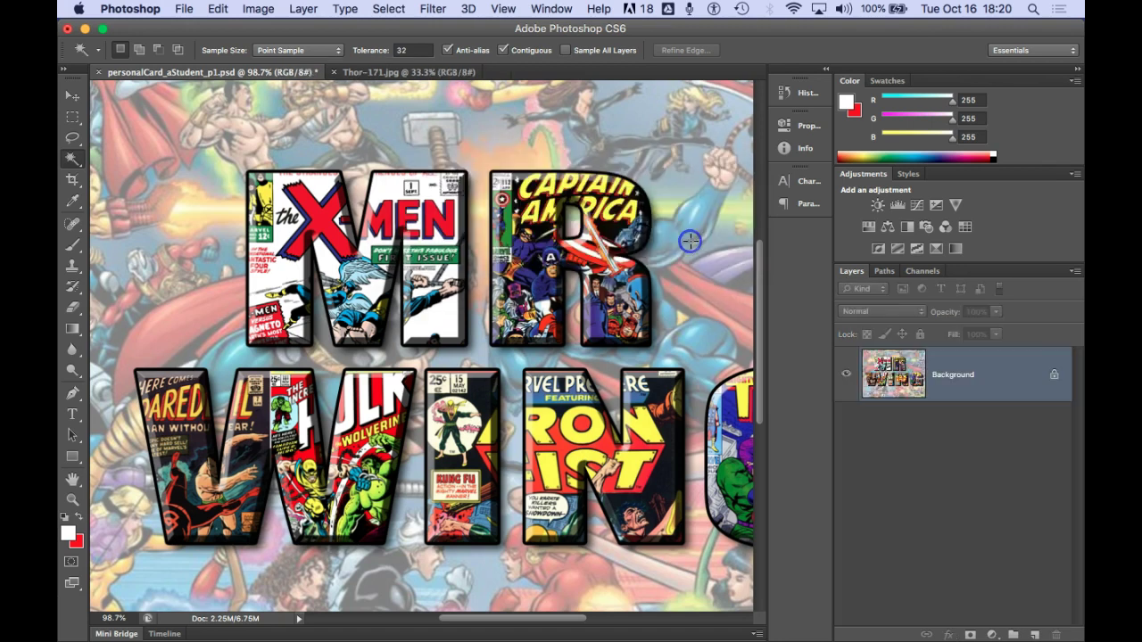
Save the postcard as personalCard_aStudent_p1.jpg at JPEG quality 12, then hide Photoshop
{"action": "left_click", "coordinate": [184, 9]}
{"action": "mouse_move", "coordinate": [130, 9]}
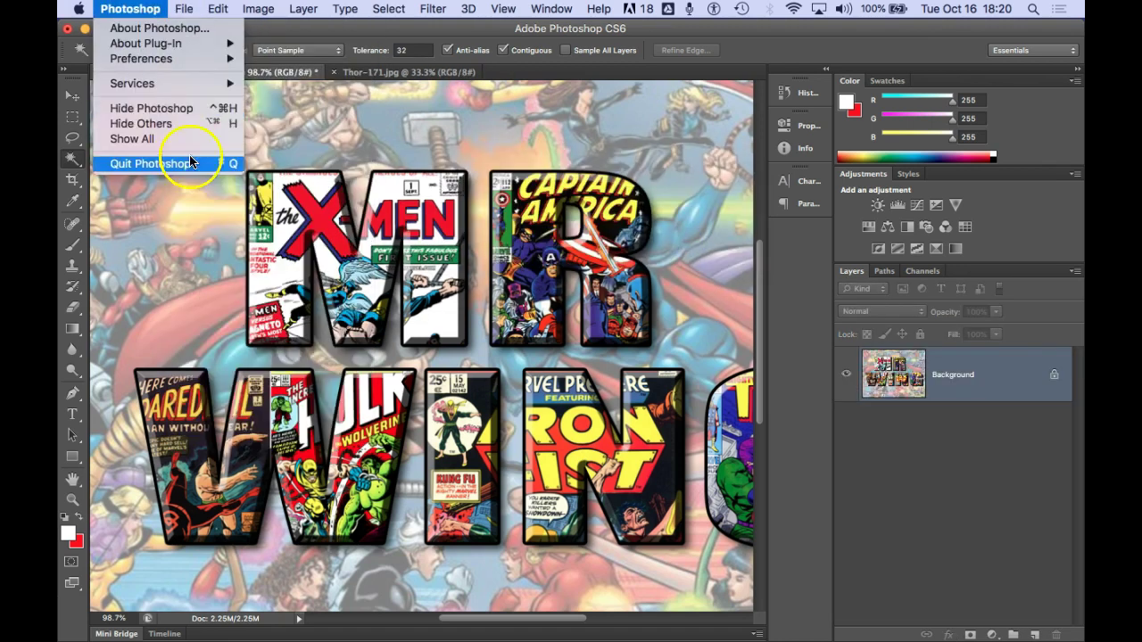
{"action": "mouse_move", "coordinate": [184, 9]}
{"action": "left_click", "coordinate": [211, 198]}
{"action": "left_click", "coordinate": [506, 378]}
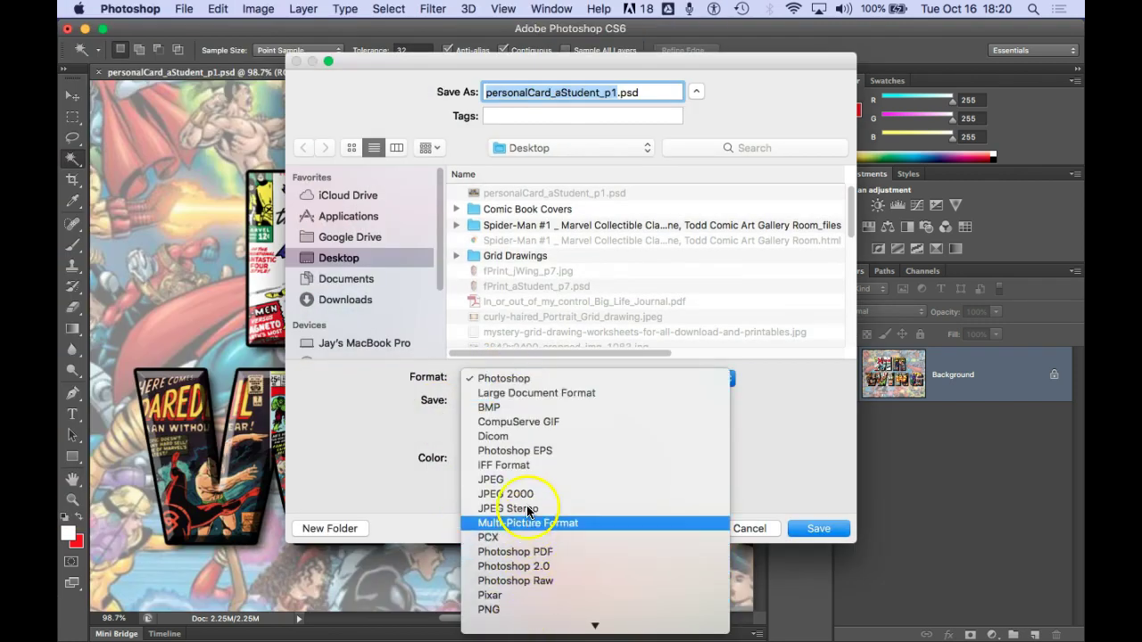
{"action": "left_click", "coordinate": [514, 480]}
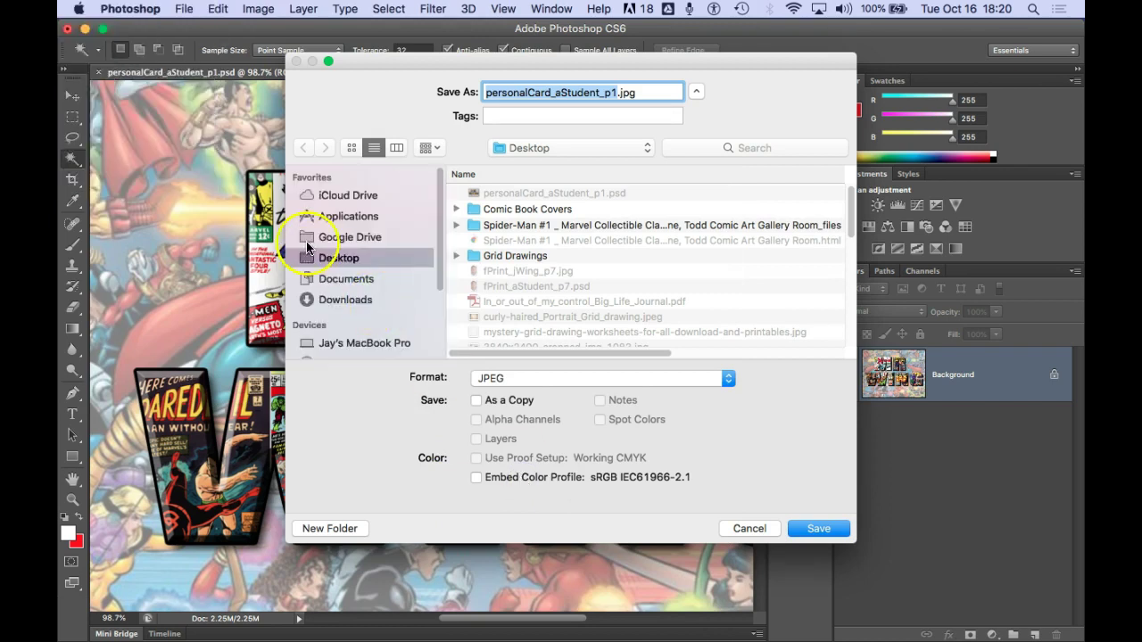
{"action": "left_click", "coordinate": [818, 528]}
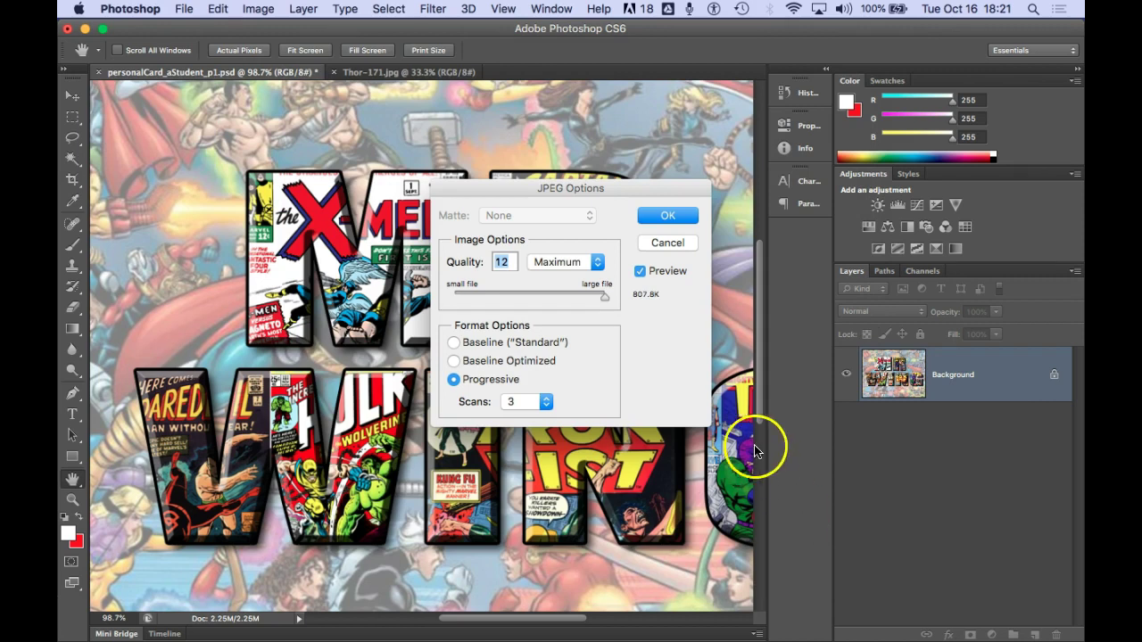
{"action": "left_click", "coordinate": [667, 216]}
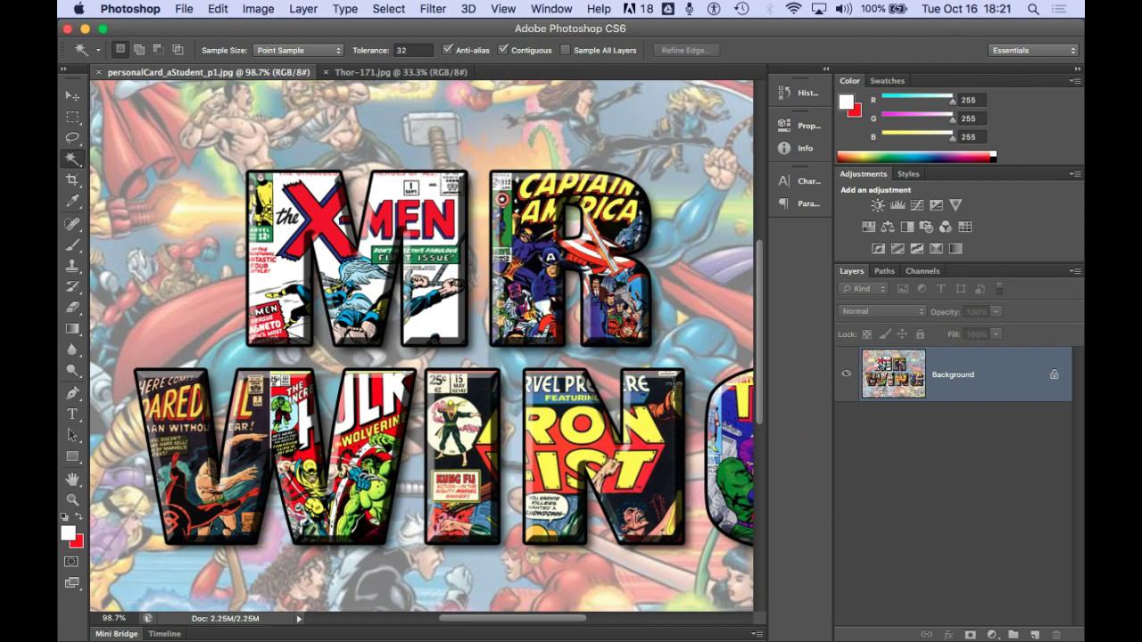
{"action": "key", "text": "super+h"}
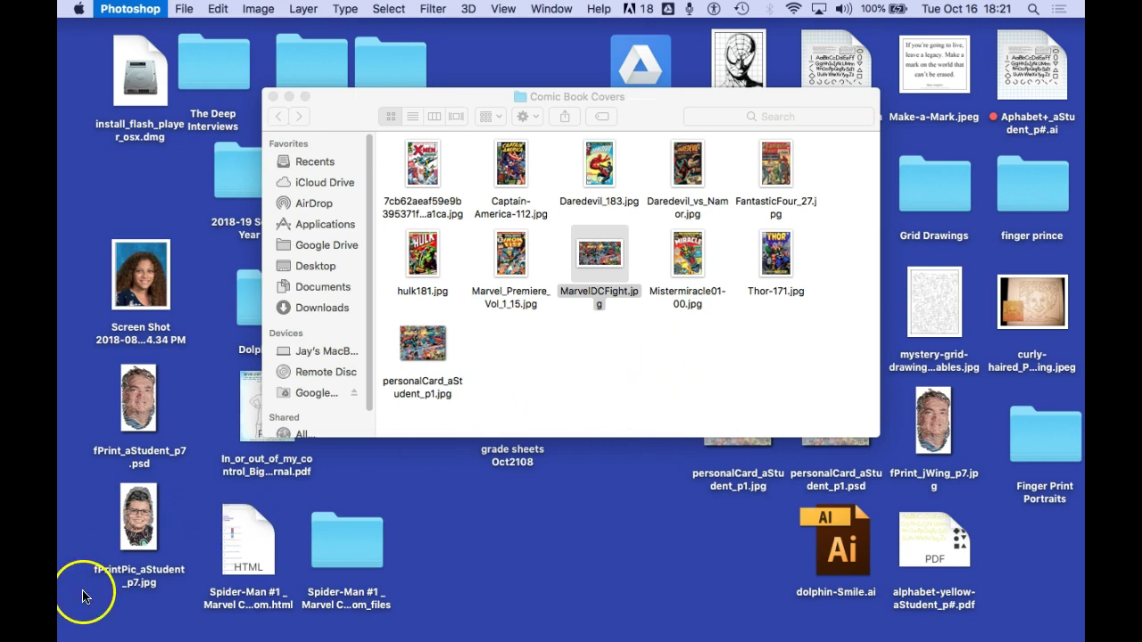
Activate the Comic Book Covers Finder window showing personalCard_aStudent_p1.jpg
{"action": "left_click", "coordinate": [675, 362]}
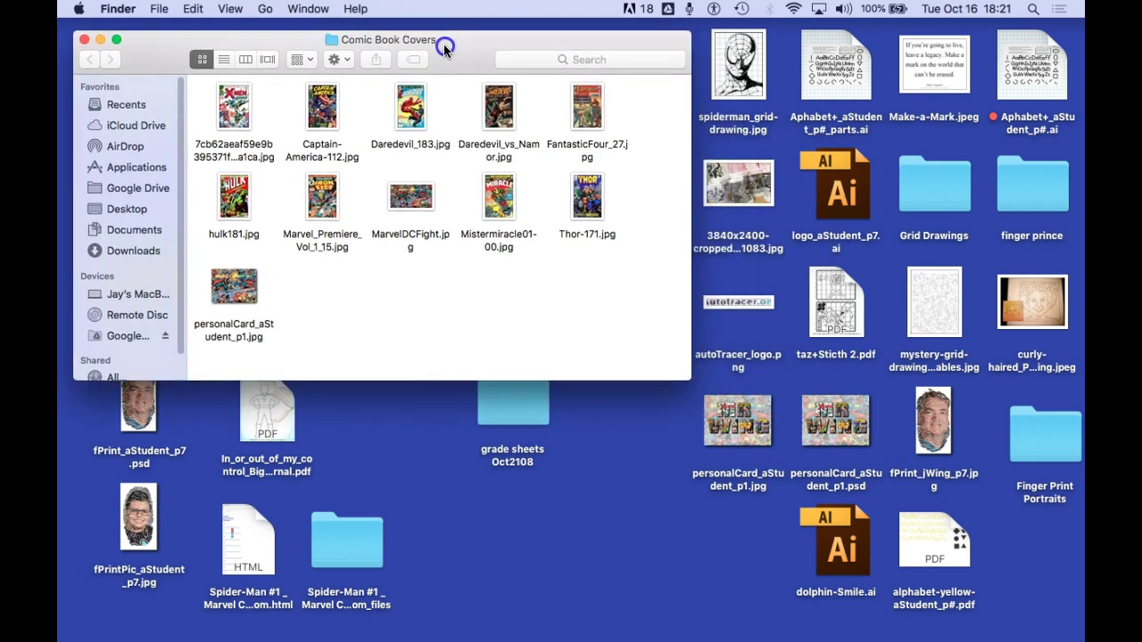